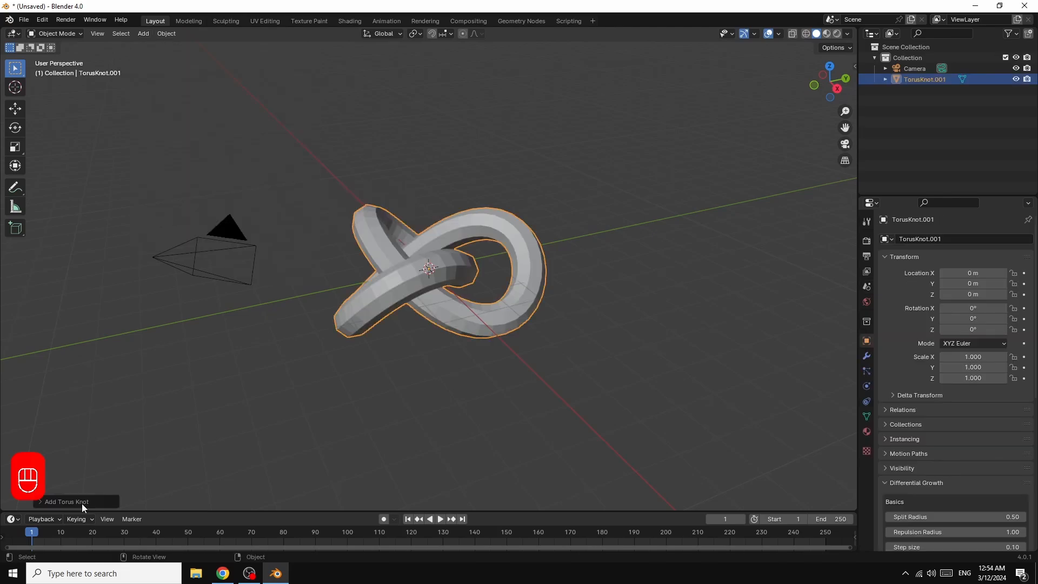
Step: Set the new torus knot's resolution to 120 and its Y rotation to 45°
{"action": "left_click", "coordinate": [82, 501]}
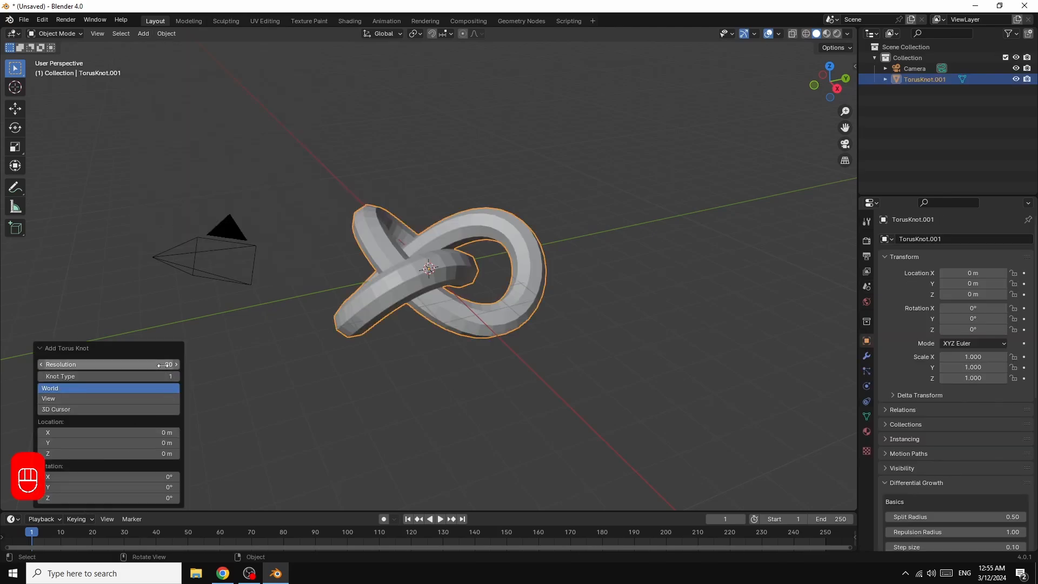
{"action": "left_click_drag", "start_coordinate": [162, 365], "coordinate": [228, 365]}
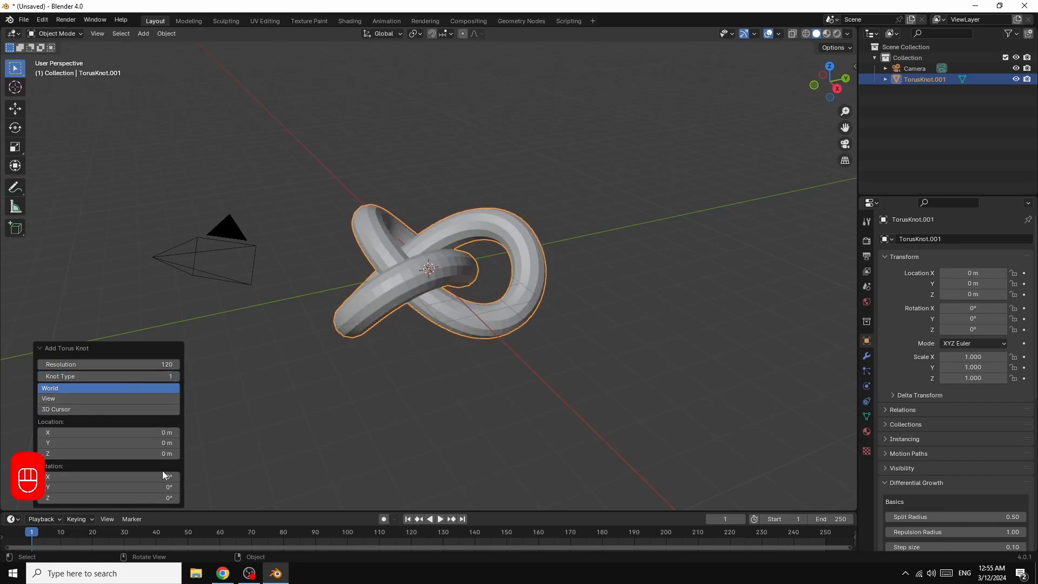
{"action": "left_click_drag", "start_coordinate": [75, 489], "coordinate": [143, 496]}
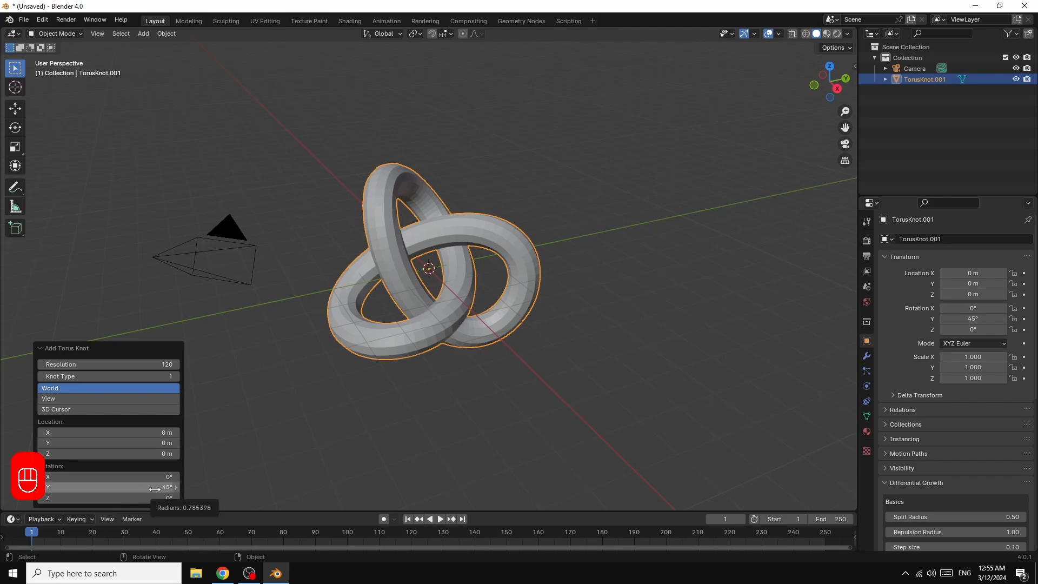
Step: Scale the torus knot along the global Y axis by about 1.864
{"action": "left_click", "coordinate": [416, 295]}
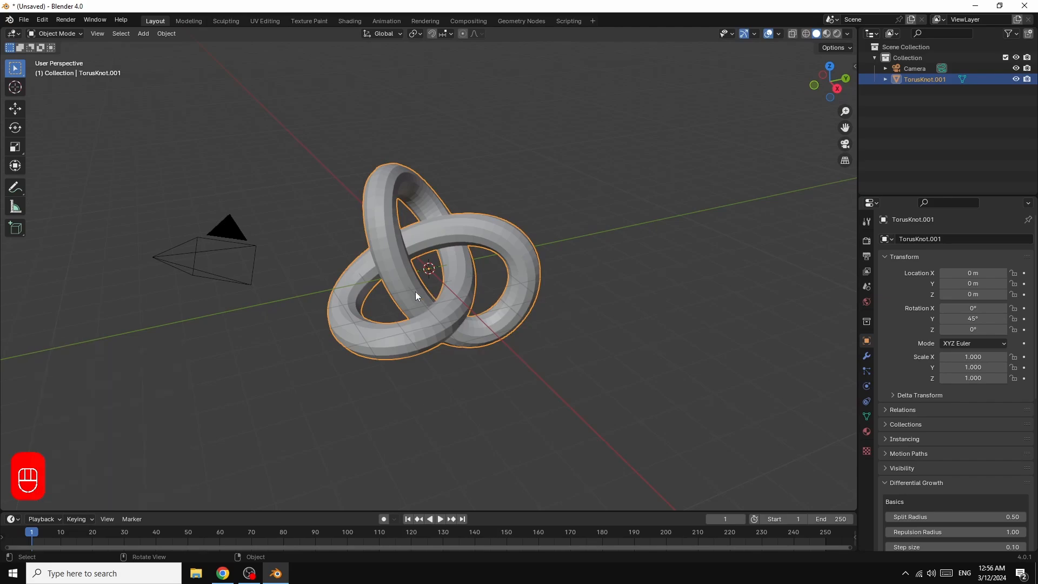
{"action": "key", "text": "s"}
{"action": "key", "text": "y"}
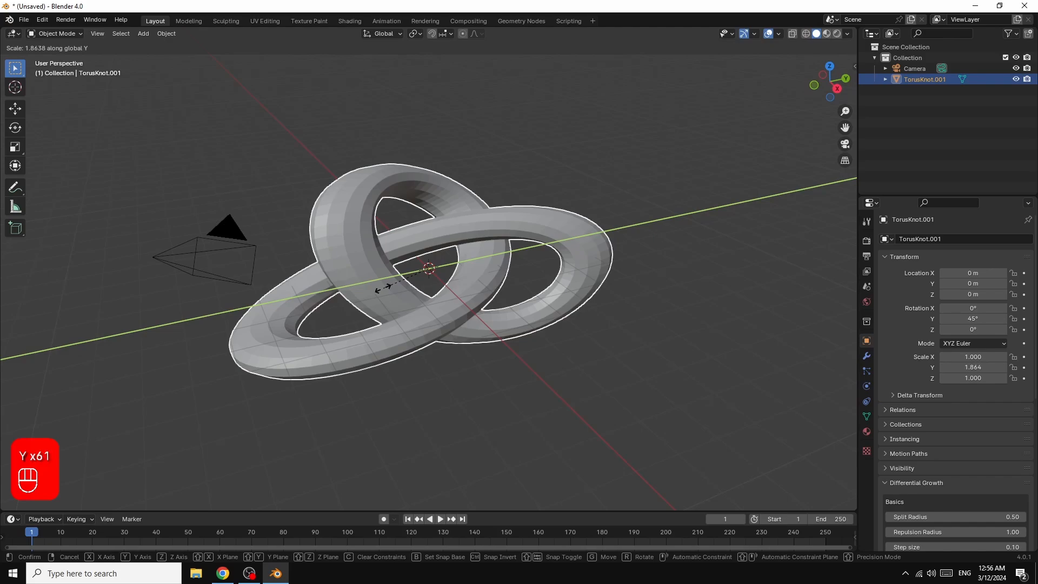
{"action": "left_click", "coordinate": [383, 288]}
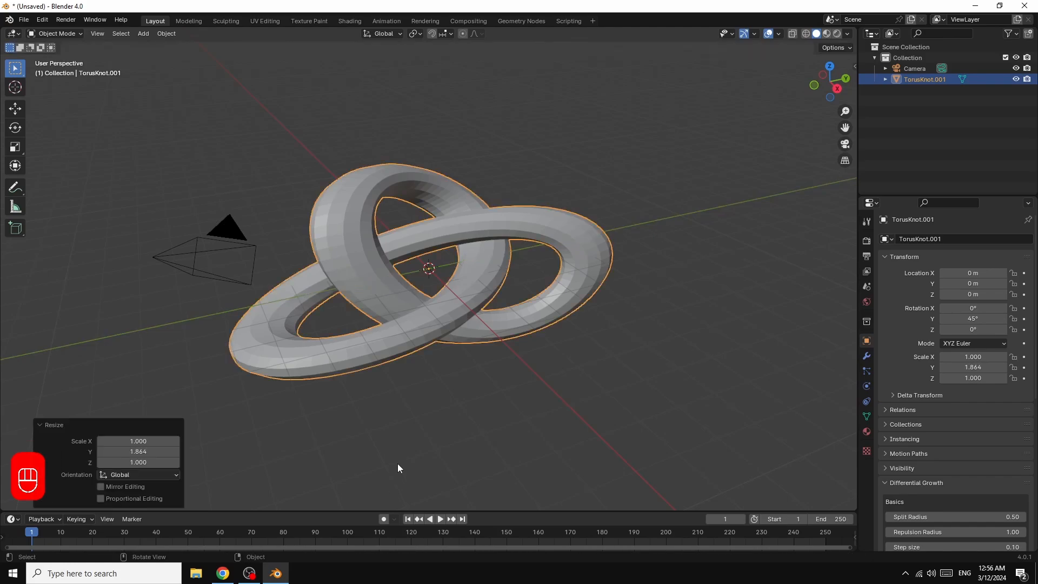
Step: Switch to the Geometry Nodes workspace and join the spreadsheet area into the 3D viewport
{"action": "left_click", "coordinate": [520, 21]}
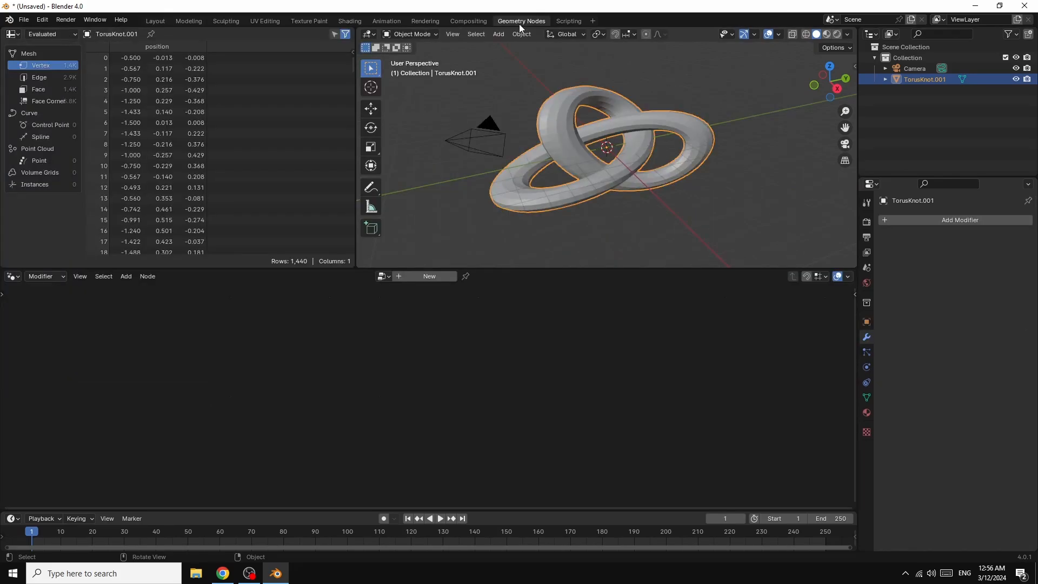
{"action": "right_click", "coordinate": [355, 142]}
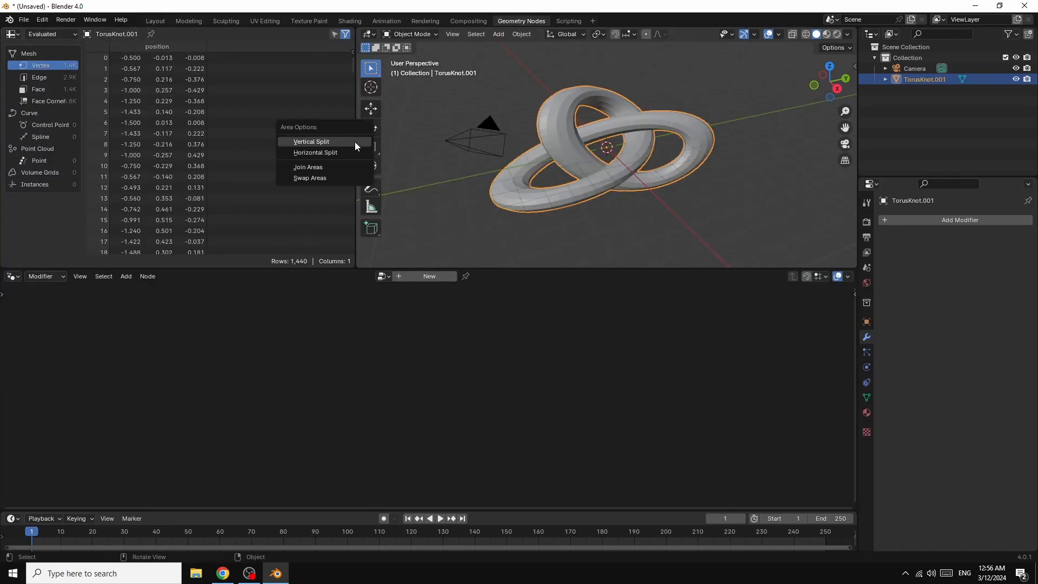
{"action": "left_click", "coordinate": [318, 168]}
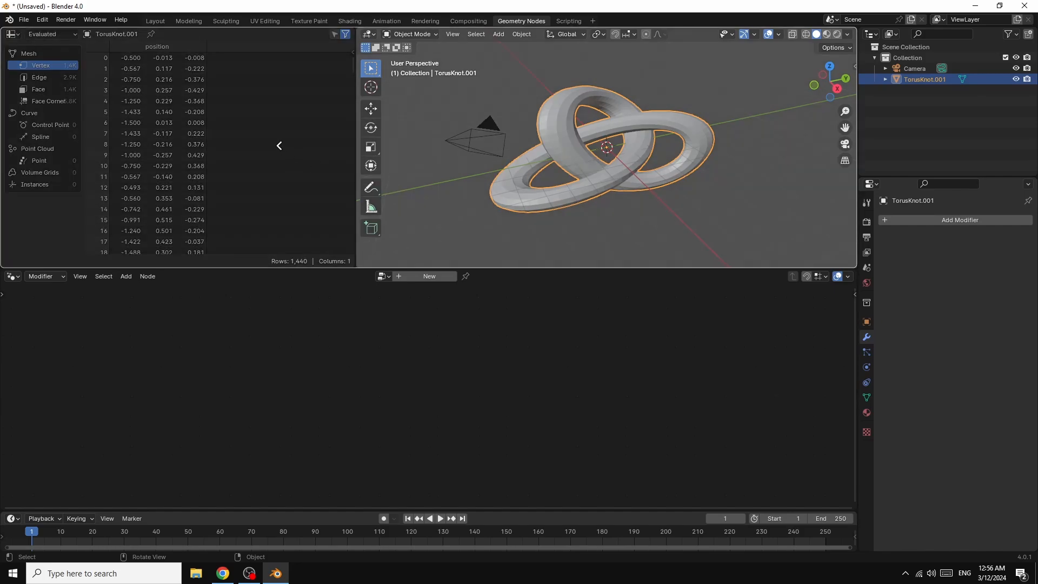
{"action": "left_click", "coordinate": [266, 154]}
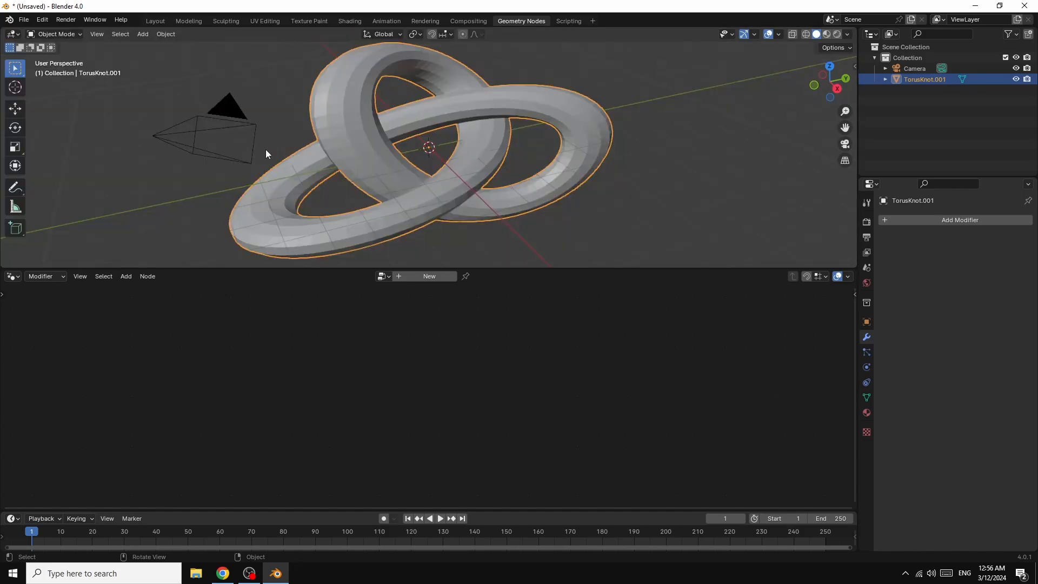
Step: Create a new geometry node tree for the torus knot and spread the Group Input and Group Output nodes apart
{"action": "left_click", "coordinate": [420, 276]}
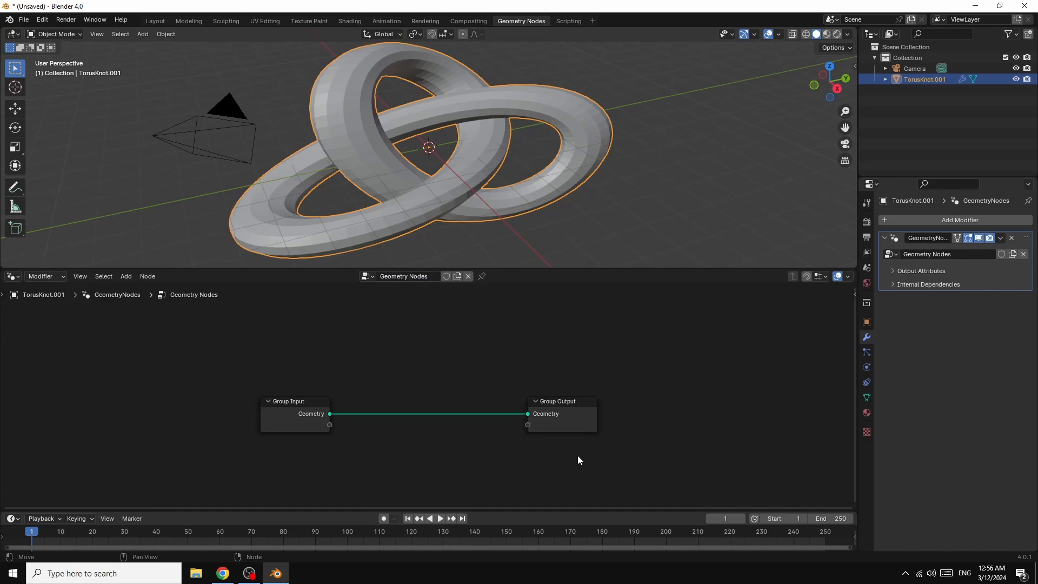
{"action": "left_click_drag", "start_coordinate": [552, 401], "coordinate": [685, 368]}
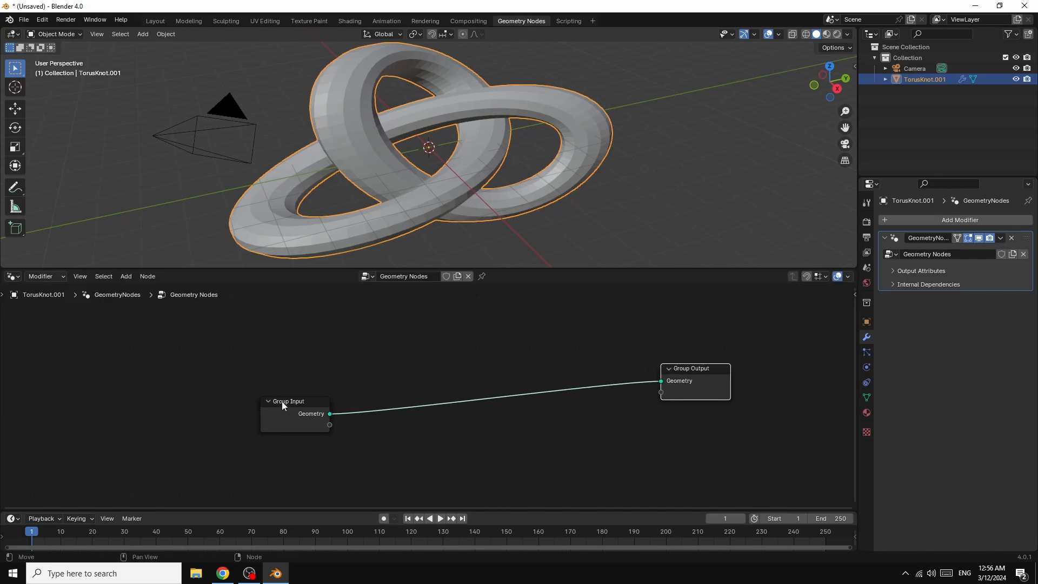
{"action": "left_click_drag", "start_coordinate": [281, 401], "coordinate": [118, 376]}
Step: Add a Split Edges node on the link between Group Input and Group Output
{"action": "key", "text": "shift+a"}
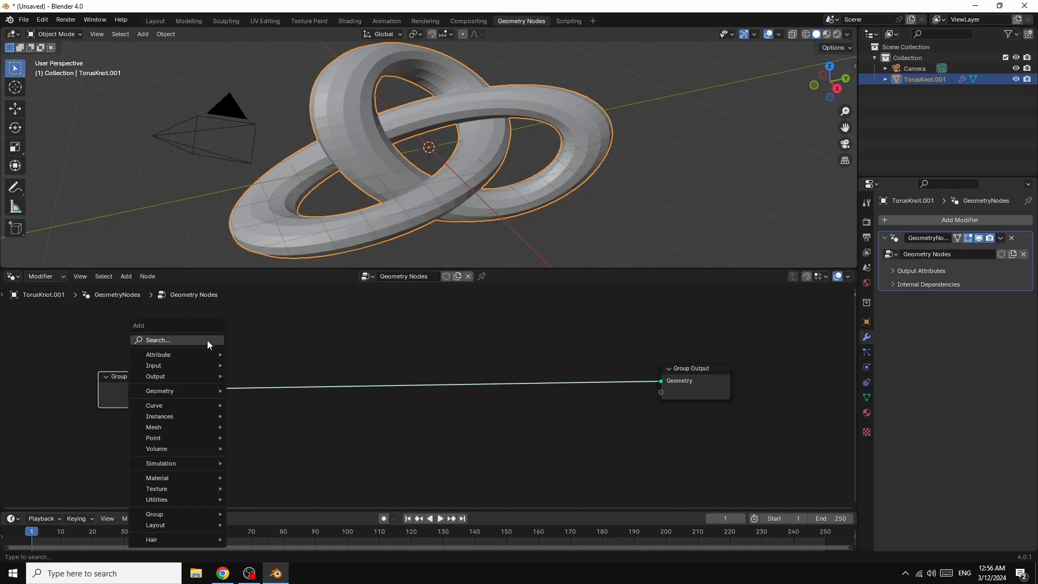
{"action": "left_click", "coordinate": [176, 339]}
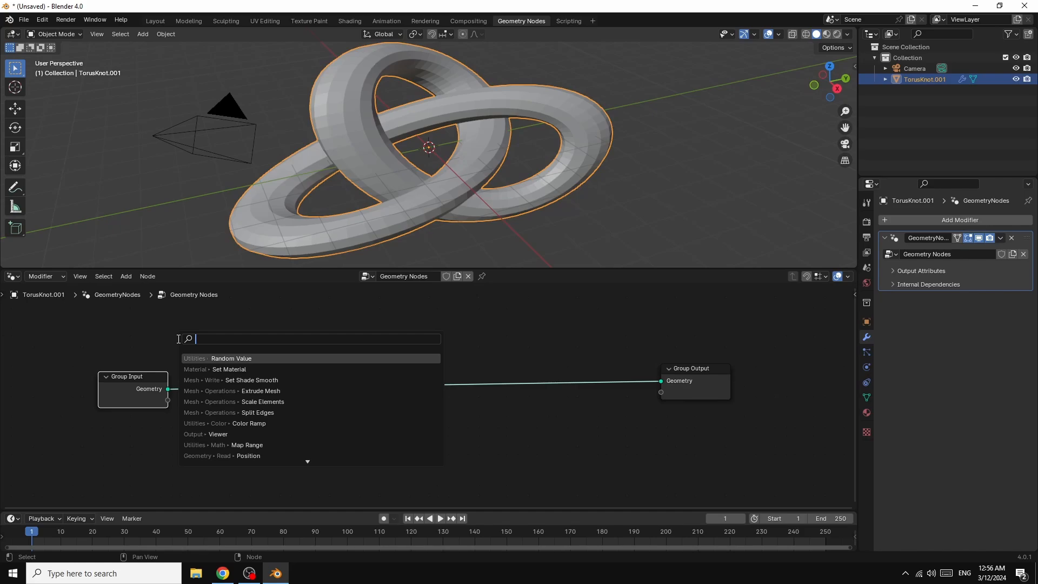
{"action": "type", "text": "edg"}
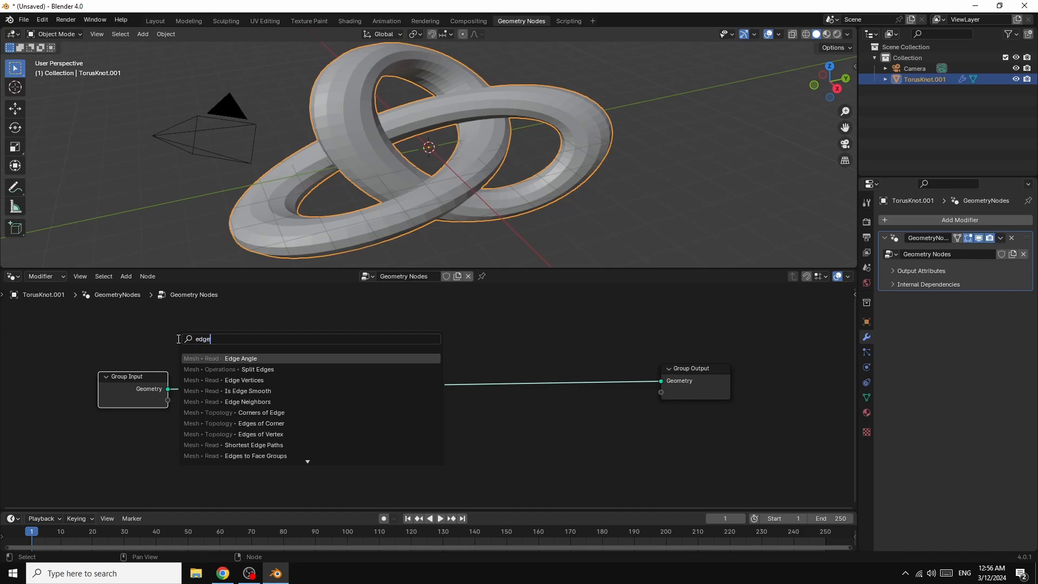
{"action": "type", "text": "e s"}
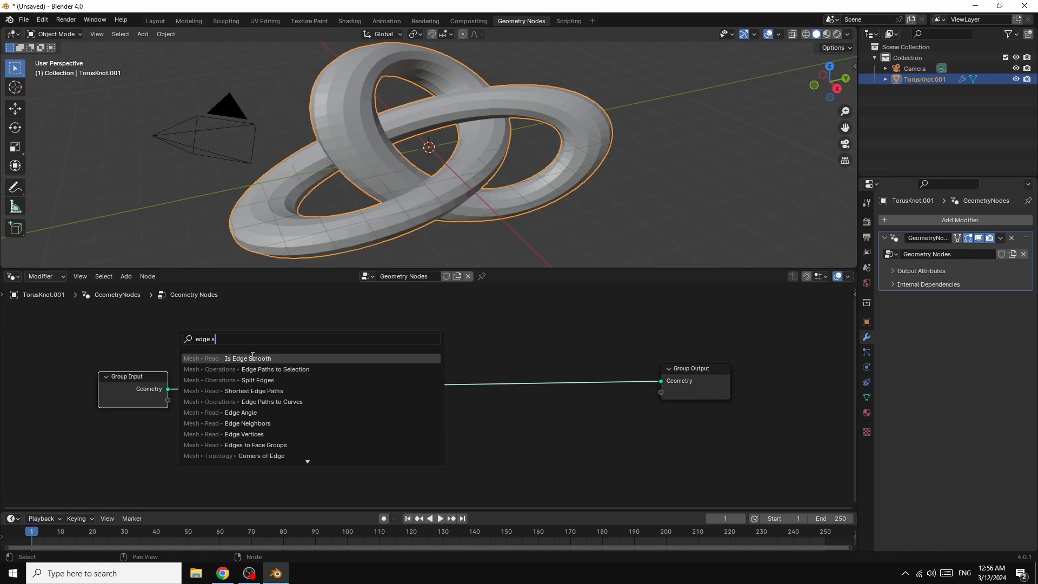
{"action": "left_click", "coordinate": [267, 381]}
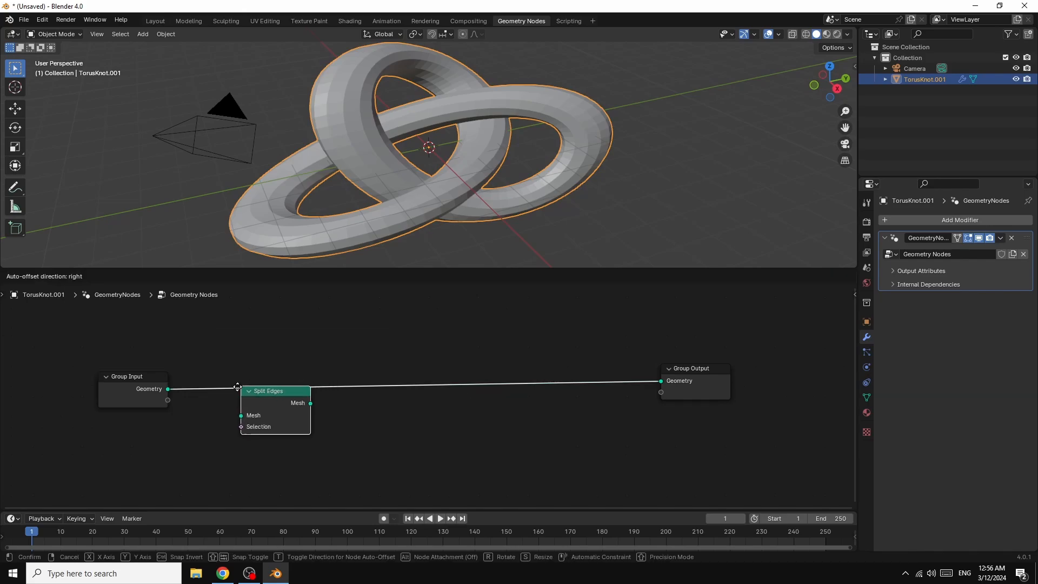
{"action": "left_click", "coordinate": [211, 370]}
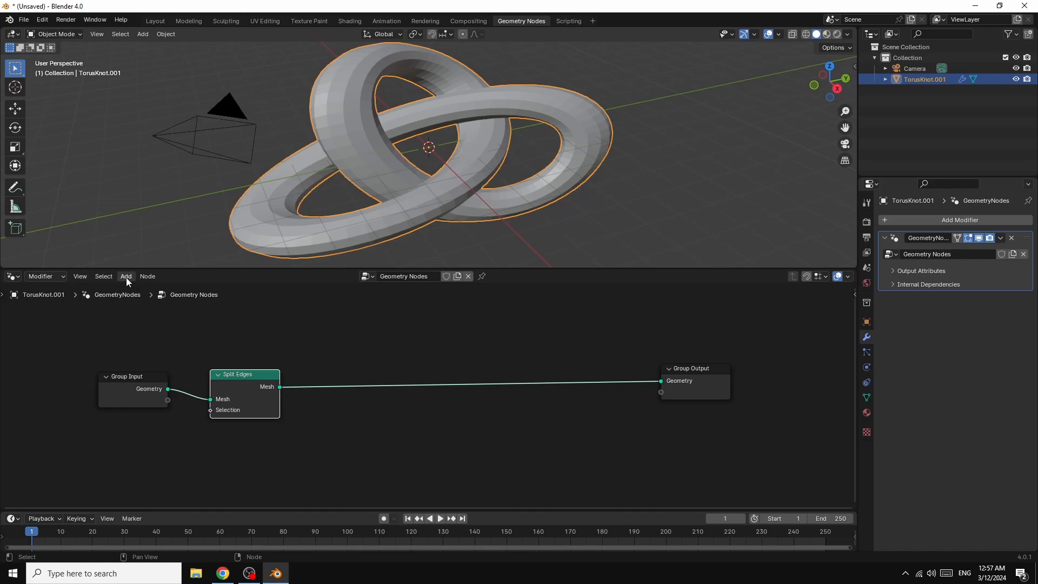
Step: Insert a Scale Elements node after Split Edges and set its scale to 0.5
{"action": "key", "text": "shift+a"}
{"action": "left_click", "coordinate": [127, 306]}
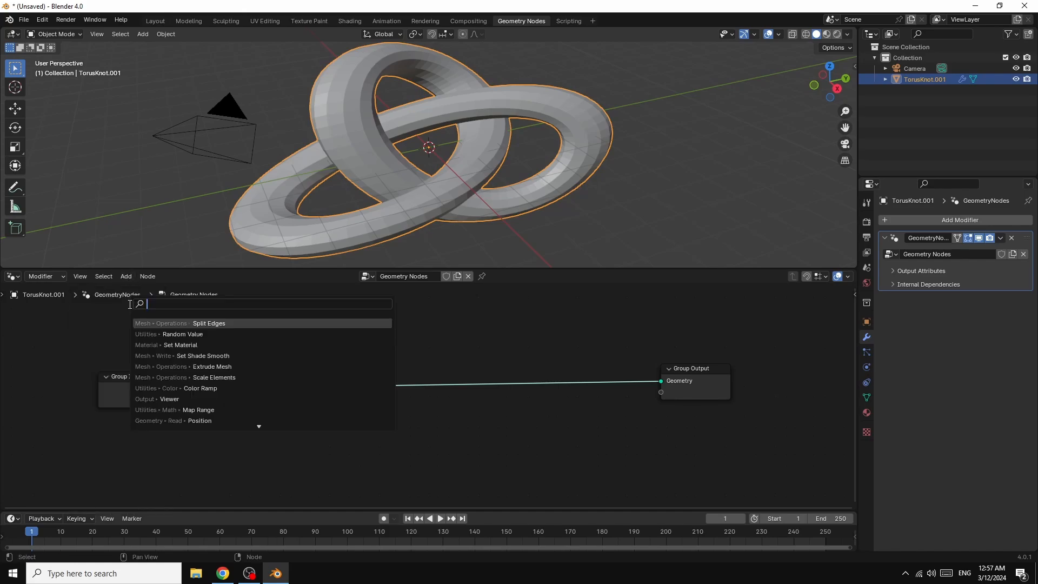
{"action": "type", "text": "sca"}
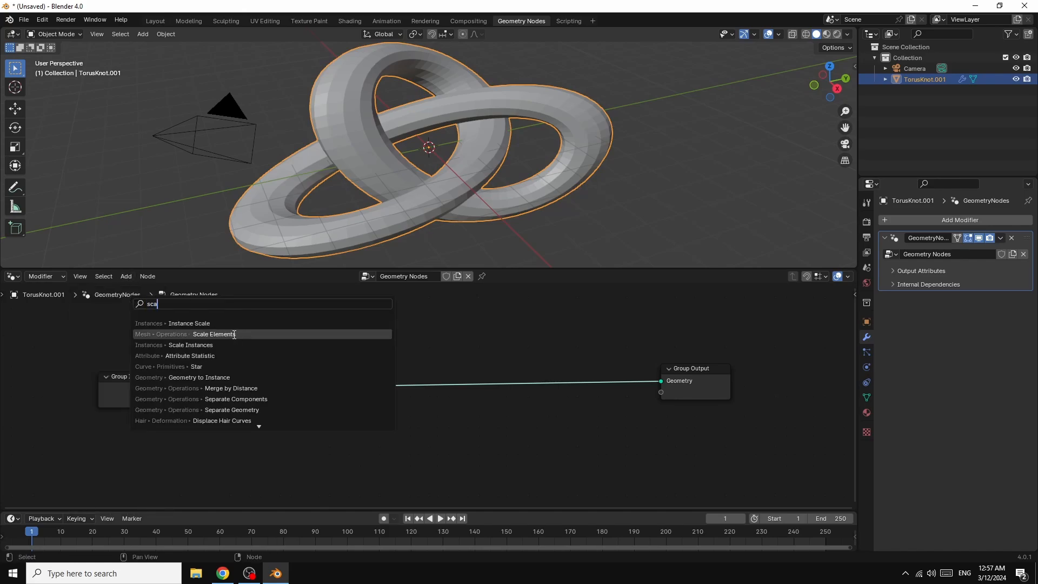
{"action": "left_click", "coordinate": [234, 335]}
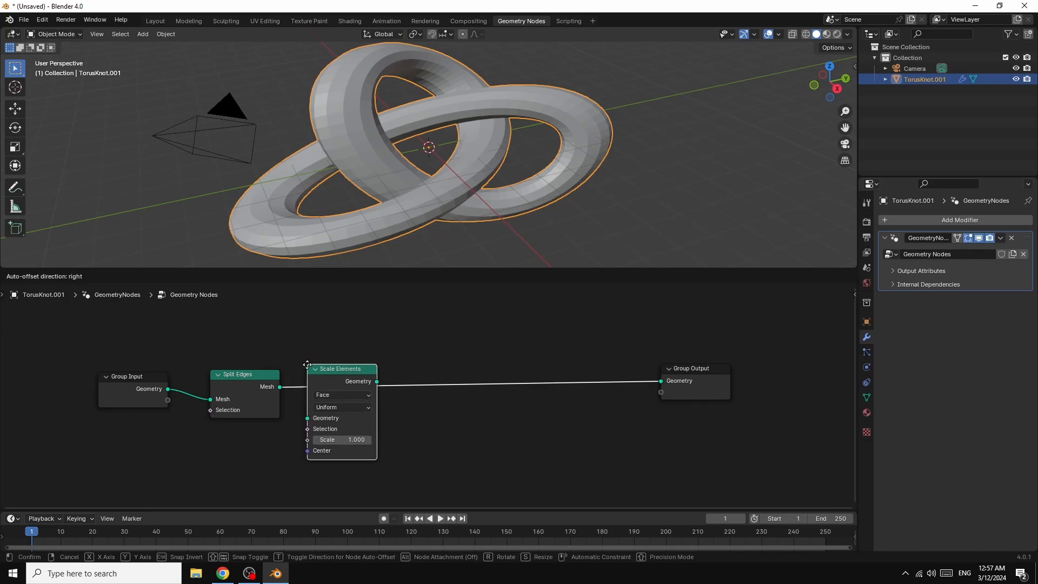
{"action": "left_click", "coordinate": [307, 367]}
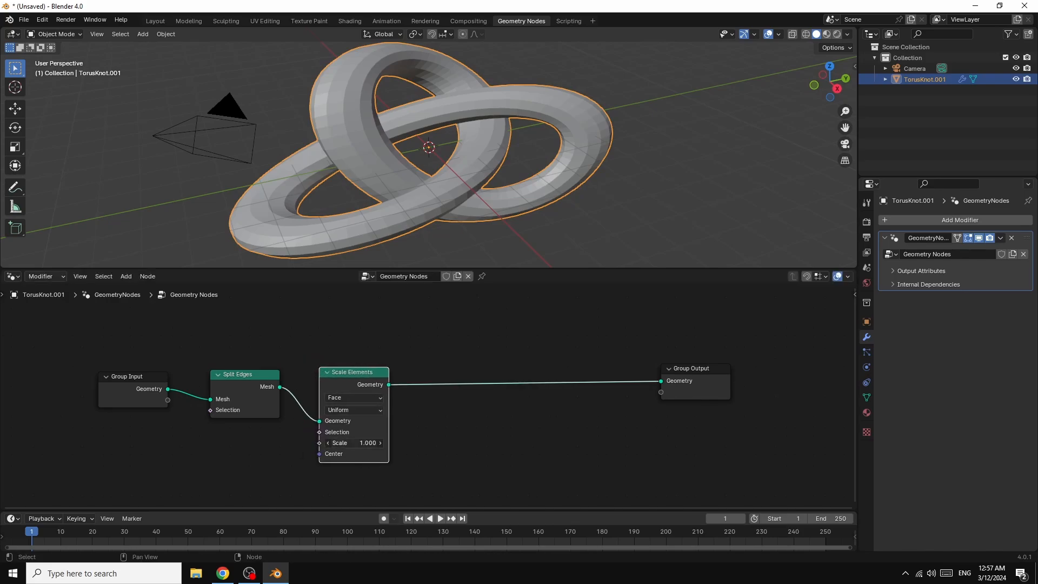
{"action": "left_click_drag", "start_coordinate": [354, 443], "coordinate": [332, 442]}
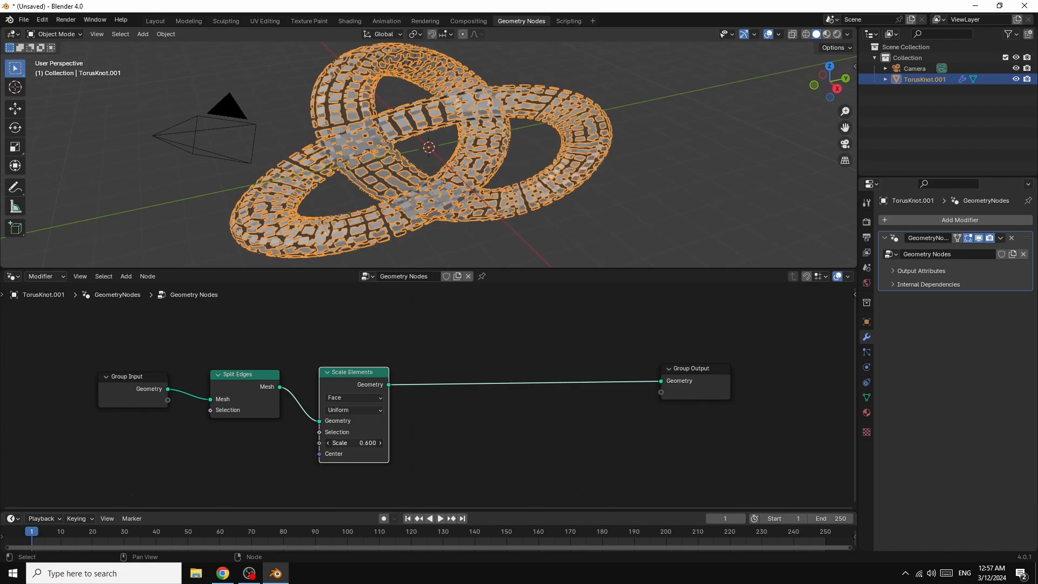
{"action": "left_click_drag", "start_coordinate": [333, 442], "coordinate": [327, 442]}
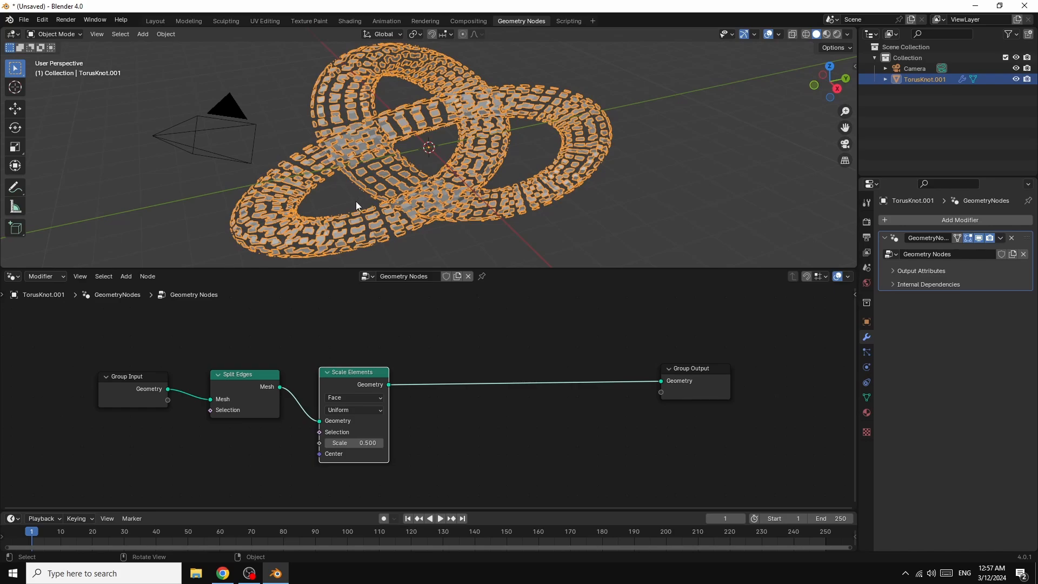
Step: Move Group Output farther away and insert an Extrude Mesh node after Scale Elements
{"action": "left_click_drag", "start_coordinate": [694, 368], "coordinate": [738, 366]}
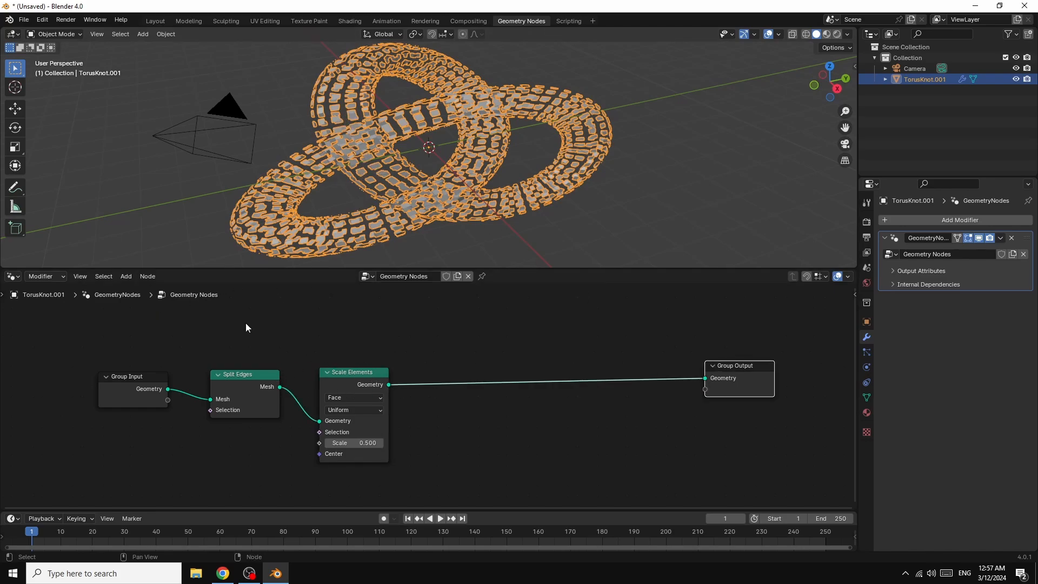
{"action": "key", "text": "shift+a"}
{"action": "type", "text": "e"}
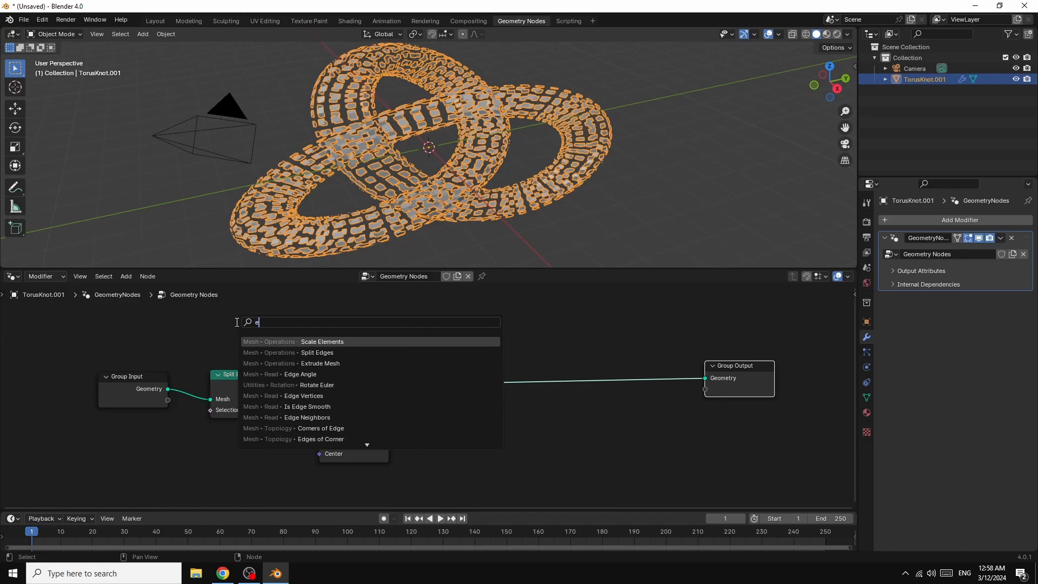
{"action": "type", "text": "xt"}
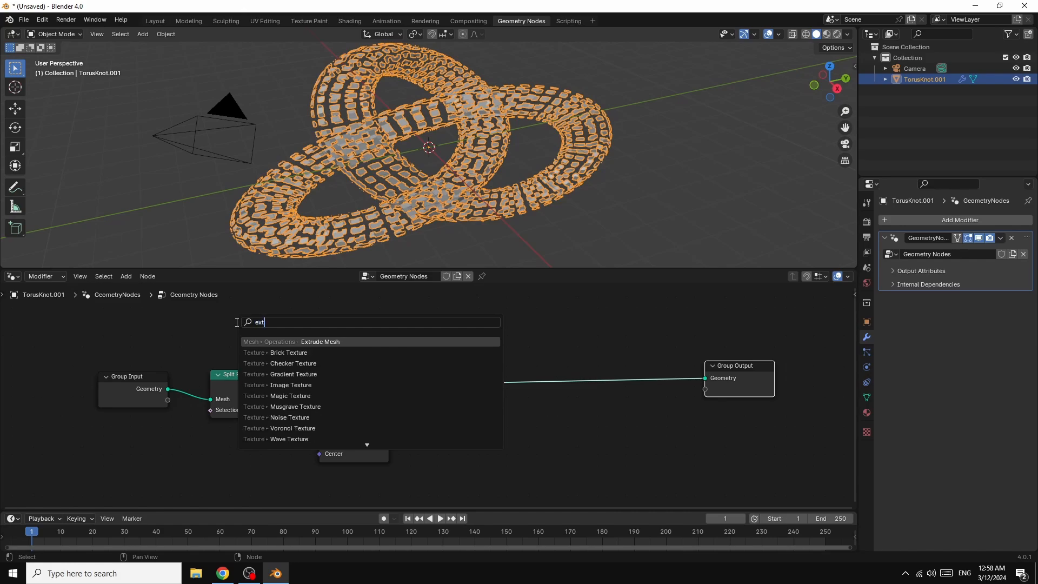
{"action": "left_click", "coordinate": [344, 341]}
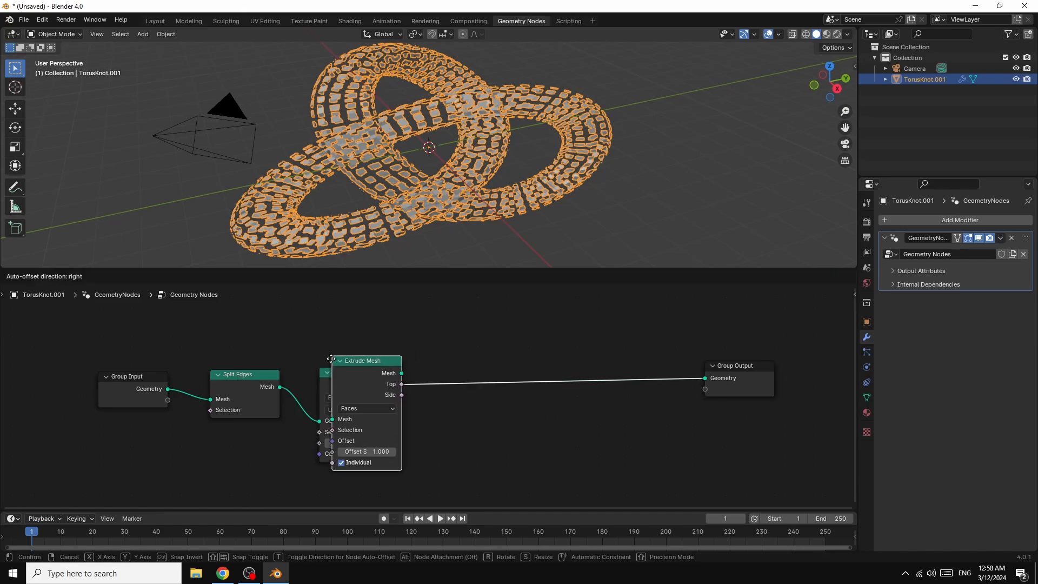
{"action": "left_click", "coordinate": [430, 367]}
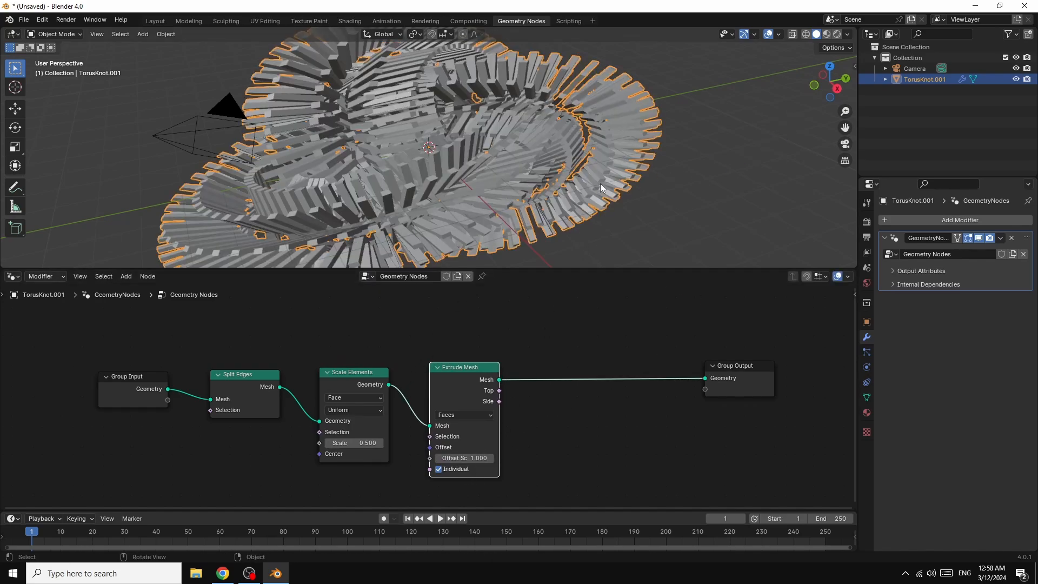
Step: Enlarge the 3D viewport area and set the Extrude Mesh node's offset scale to 0.5
{"action": "left_click_drag", "start_coordinate": [580, 268], "coordinate": [586, 328]}
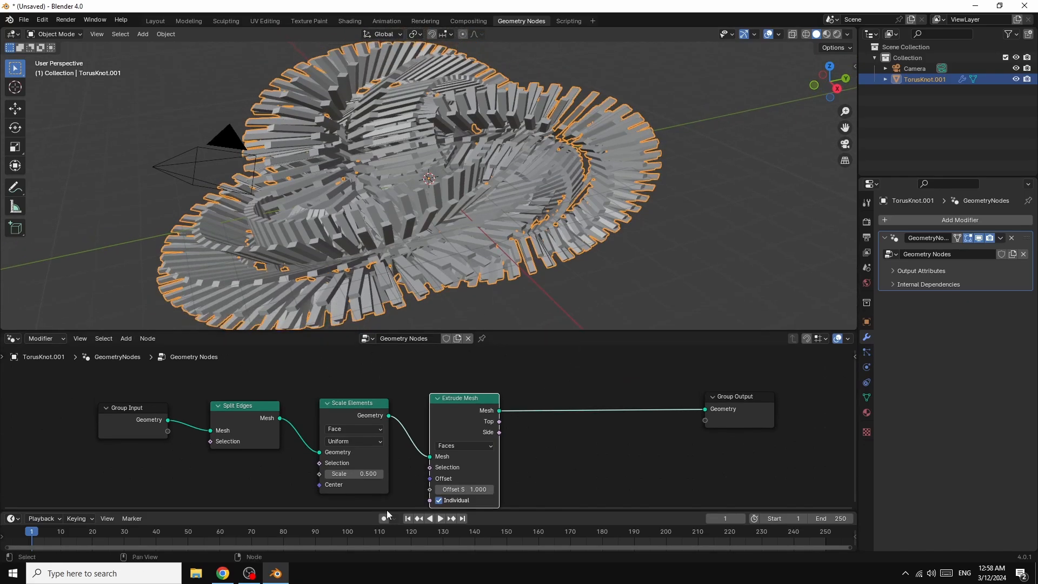
{"action": "left_click", "coordinate": [465, 490]}
{"action": "type", "text": "0.3"}
{"action": "key", "text": "Return"}
{"action": "left_click_drag", "start_coordinate": [461, 489], "coordinate": [463, 489]}
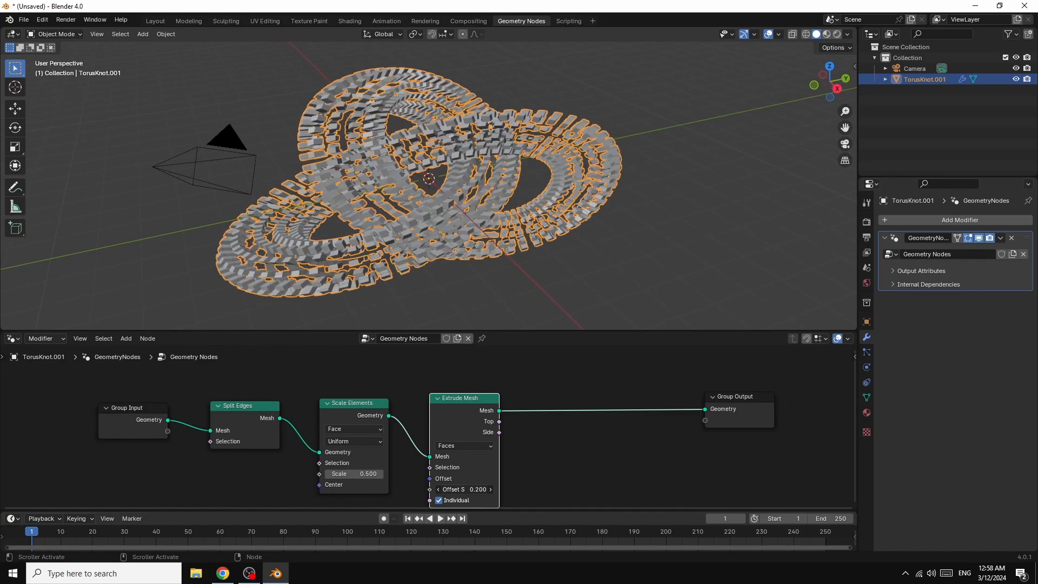
{"action": "left_click_drag", "start_coordinate": [463, 489], "coordinate": [468, 489]}
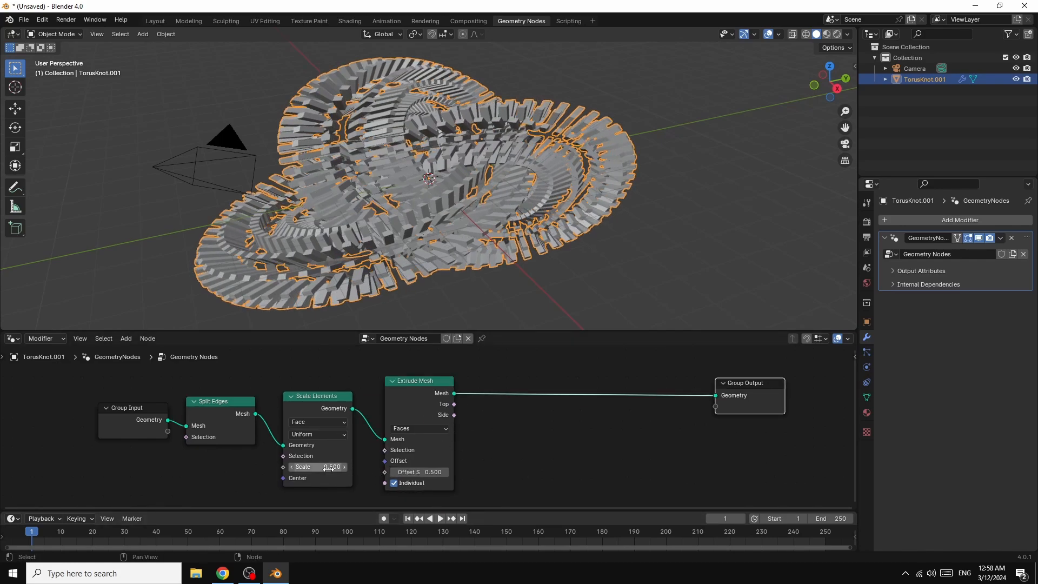
Step: Set the Scale Elements node's scale to 0.1 and insert a keyframe for it at frame 1
{"action": "left_click_drag", "start_coordinate": [331, 469], "coordinate": [311, 490]}
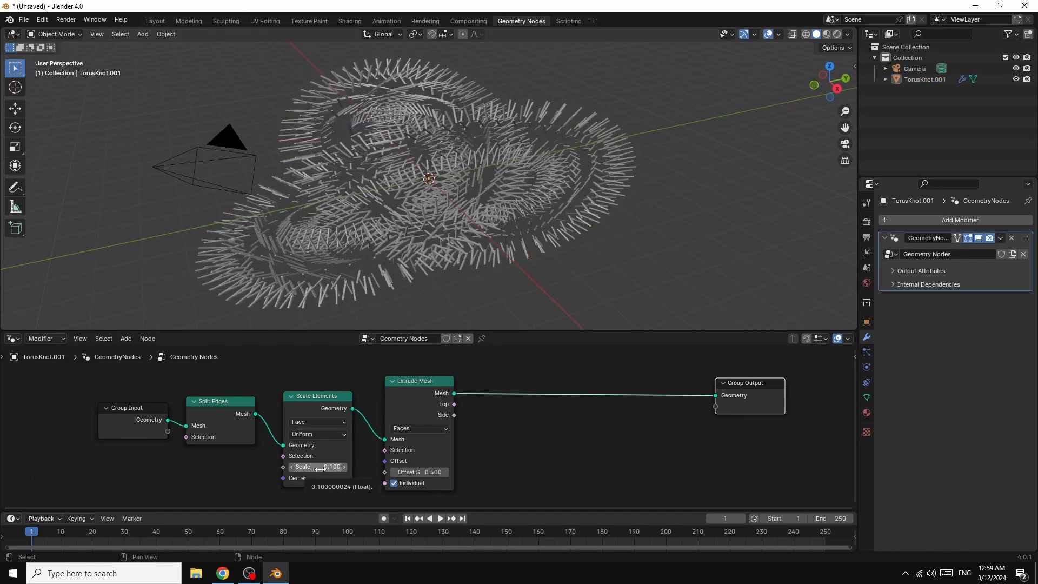
{"action": "right_click", "coordinate": [325, 467]}
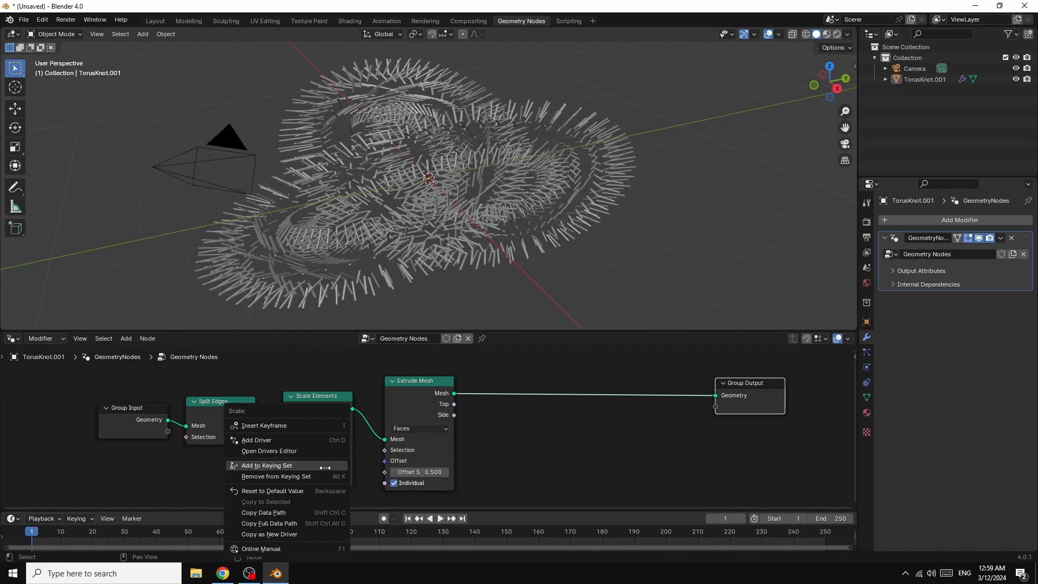
{"action": "left_click", "coordinate": [306, 426]}
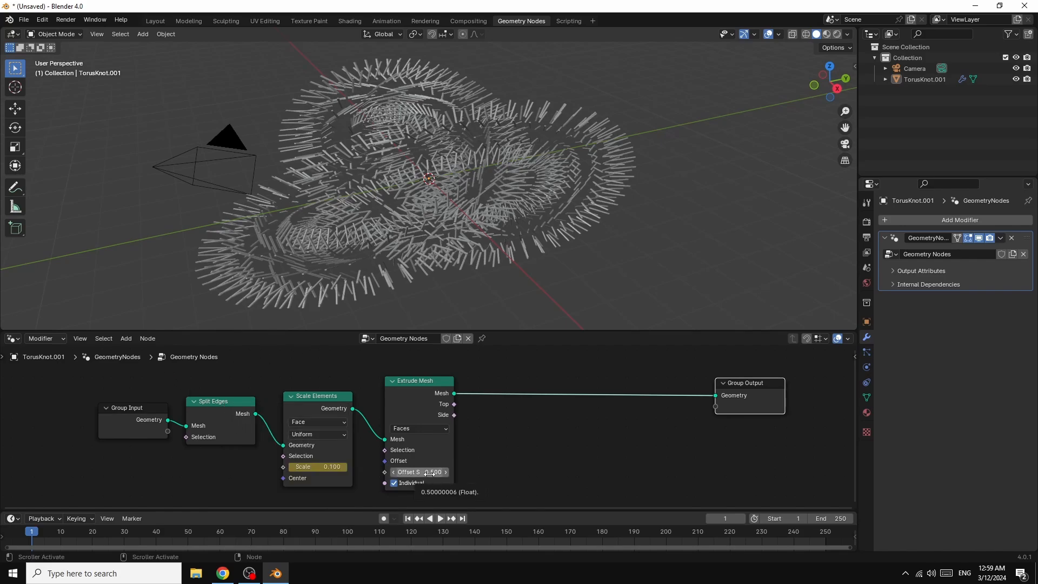
Step: Set the Extrude Mesh node's offset scale to 0.1 and insert a keyframe for it at frame 1
{"action": "left_click_drag", "start_coordinate": [429, 473], "coordinate": [394, 479]}
{"action": "left_click", "coordinate": [394, 476]}
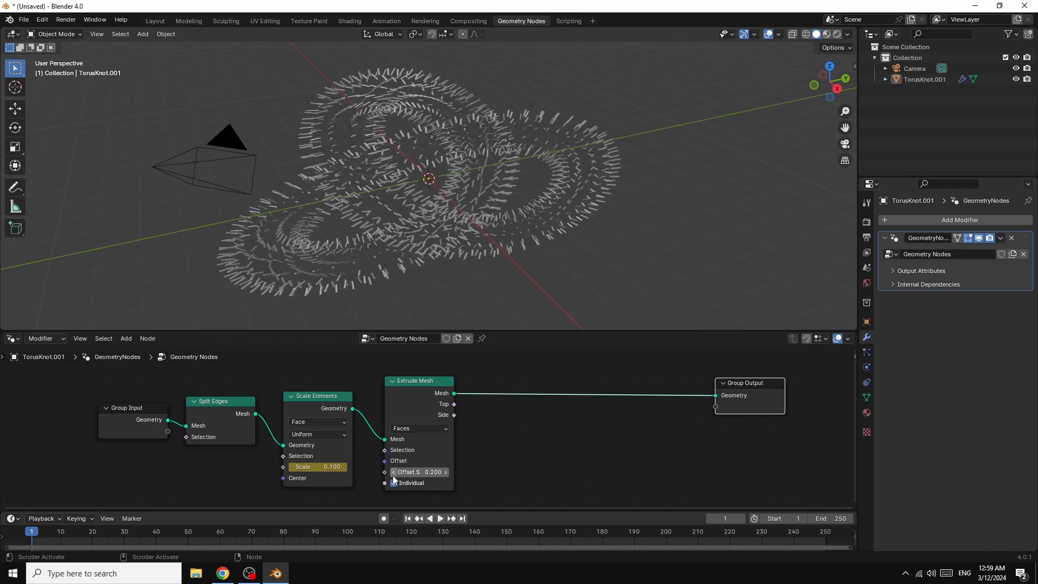
{"action": "left_click", "coordinate": [394, 475]}
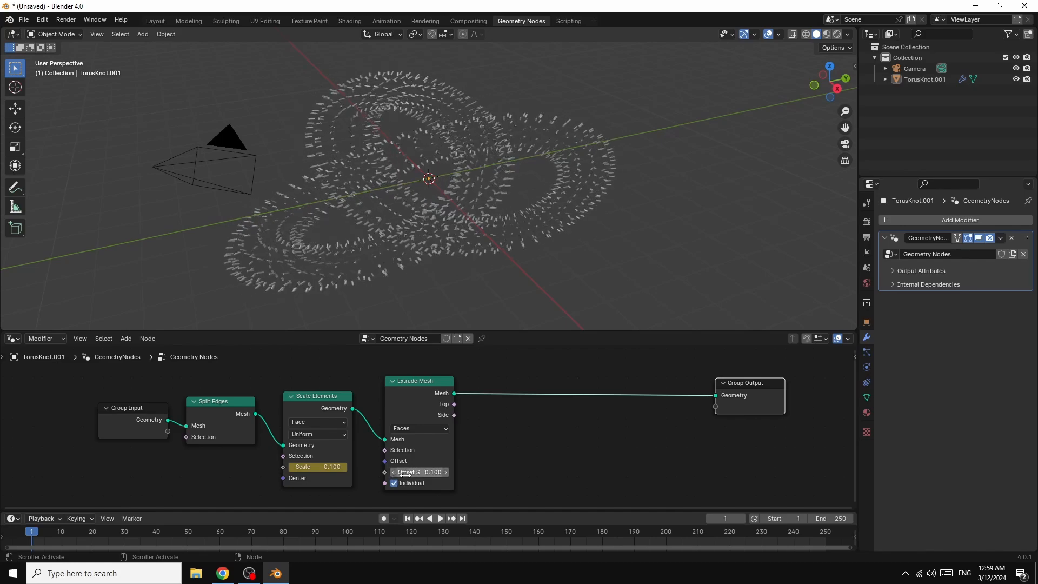
{"action": "right_click", "coordinate": [421, 472]}
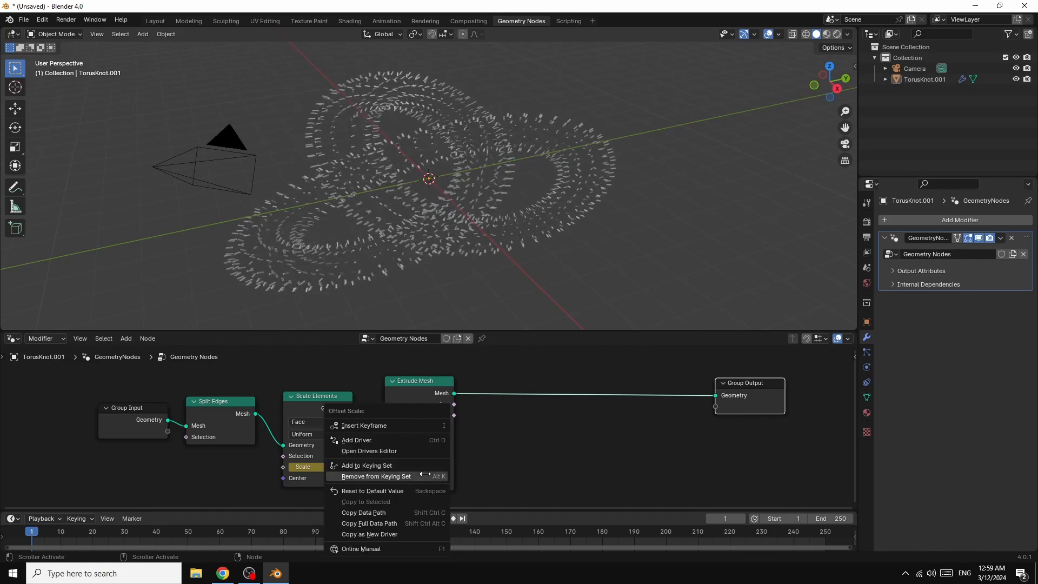
{"action": "left_click", "coordinate": [372, 426]}
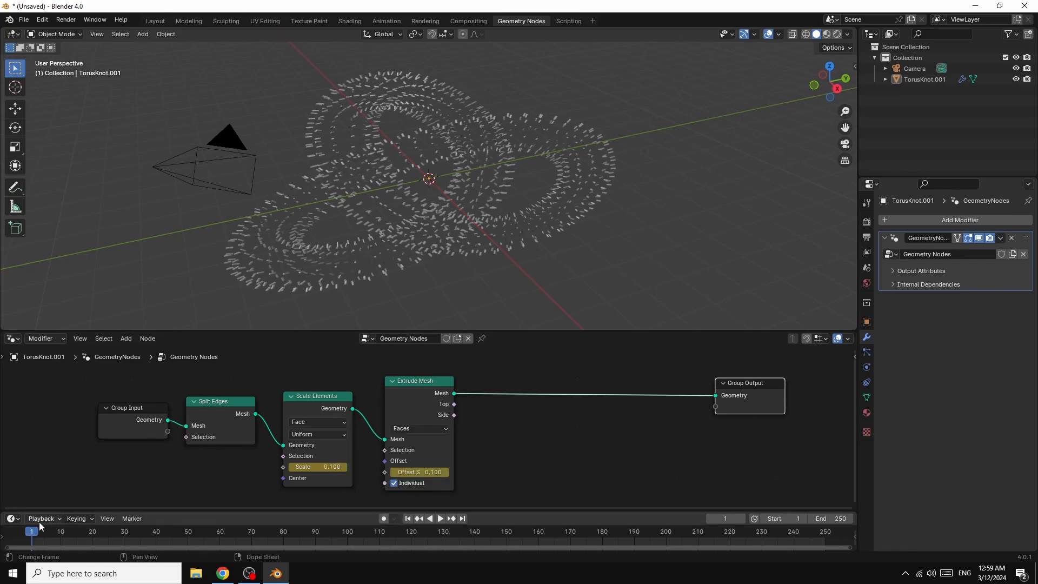
Step: At frame 60, set the Scale Elements node's scale to 0.5 and the Extrude Mesh node's offset scale to 0.3
{"action": "key", "text": "space"}
{"action": "left_click_drag", "start_coordinate": [65, 534], "coordinate": [221, 534]}
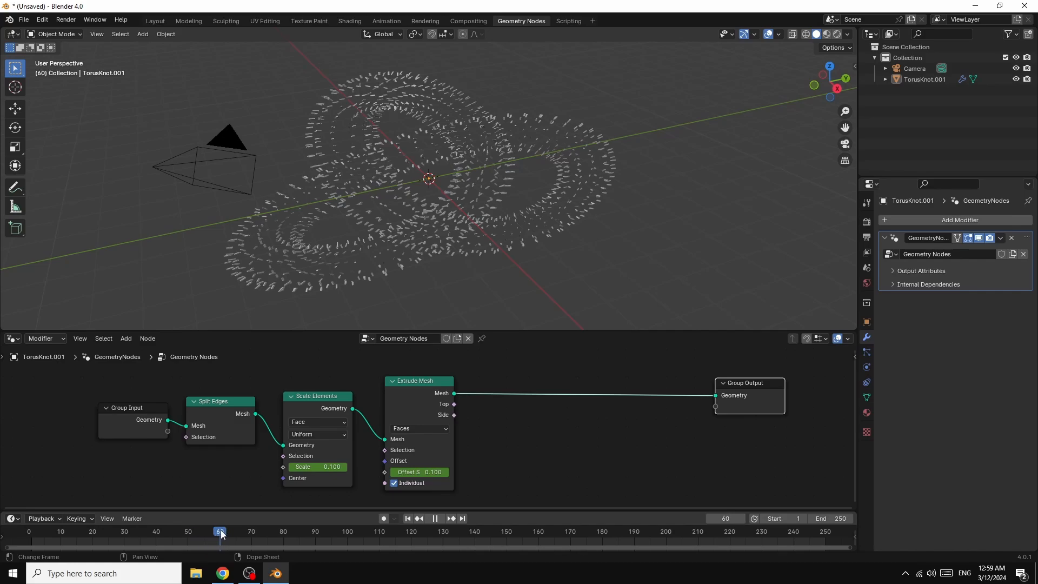
{"action": "key", "text": "space"}
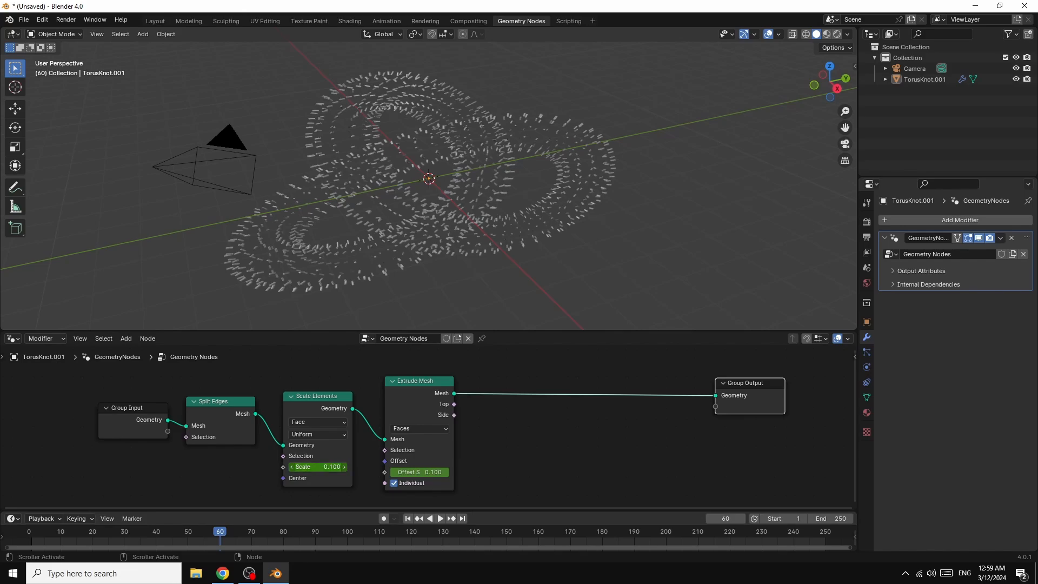
{"action": "left_click_drag", "start_coordinate": [318, 466], "coordinate": [356, 466]}
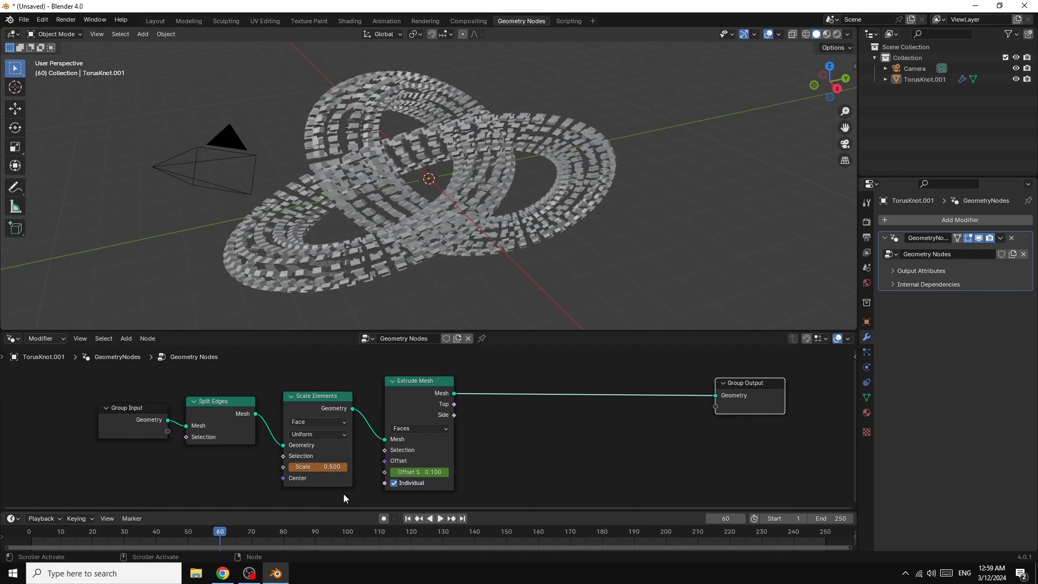
{"action": "left_click", "coordinate": [445, 472]}
{"action": "left_click", "coordinate": [446, 472]}
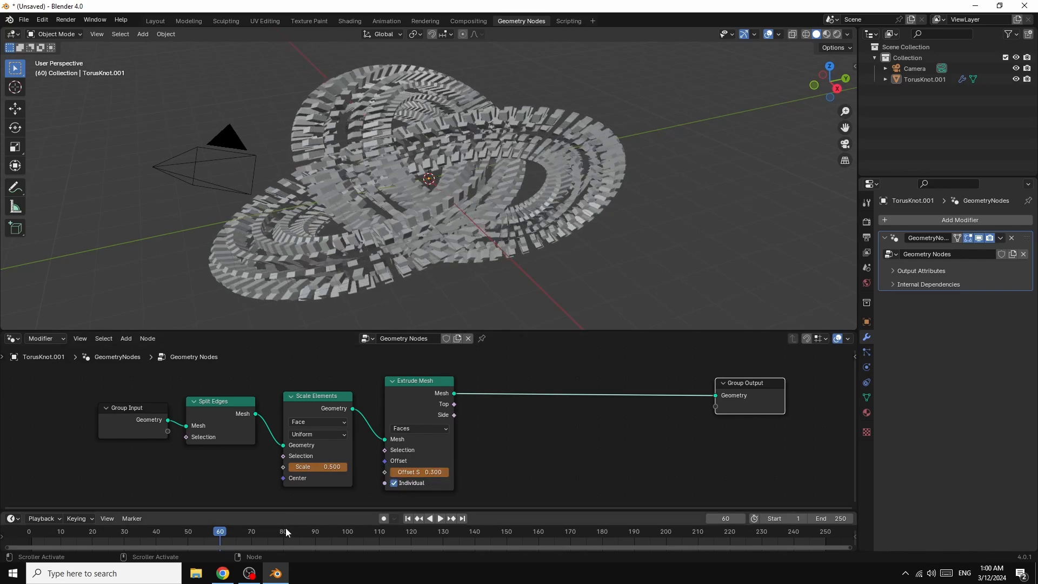
Step: Insert keyframes at frame 60 for the Scale Elements scale and the Extrude Mesh offset scale
{"action": "right_click", "coordinate": [312, 466]}
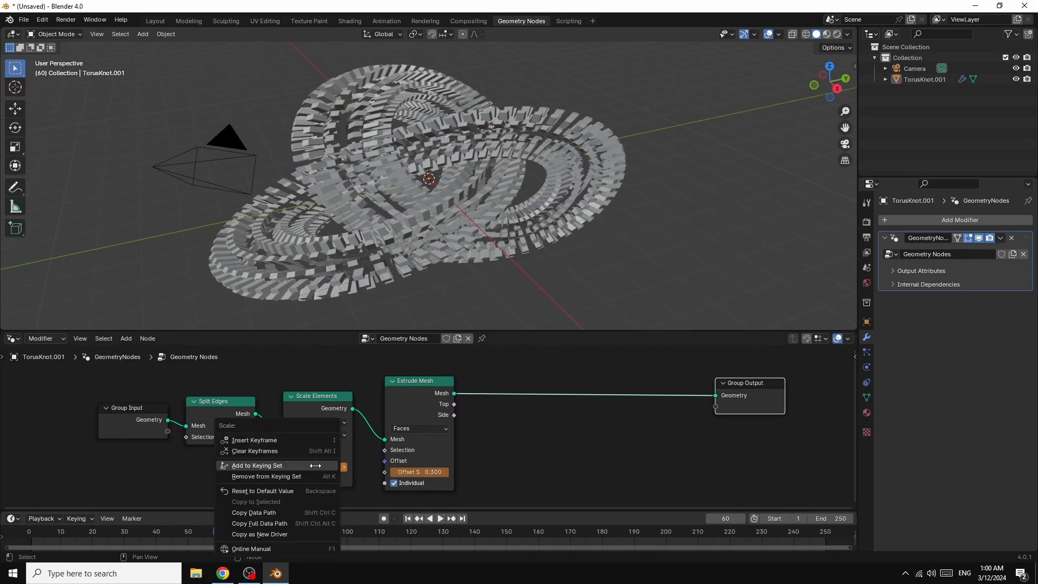
{"action": "left_click", "coordinate": [273, 440]}
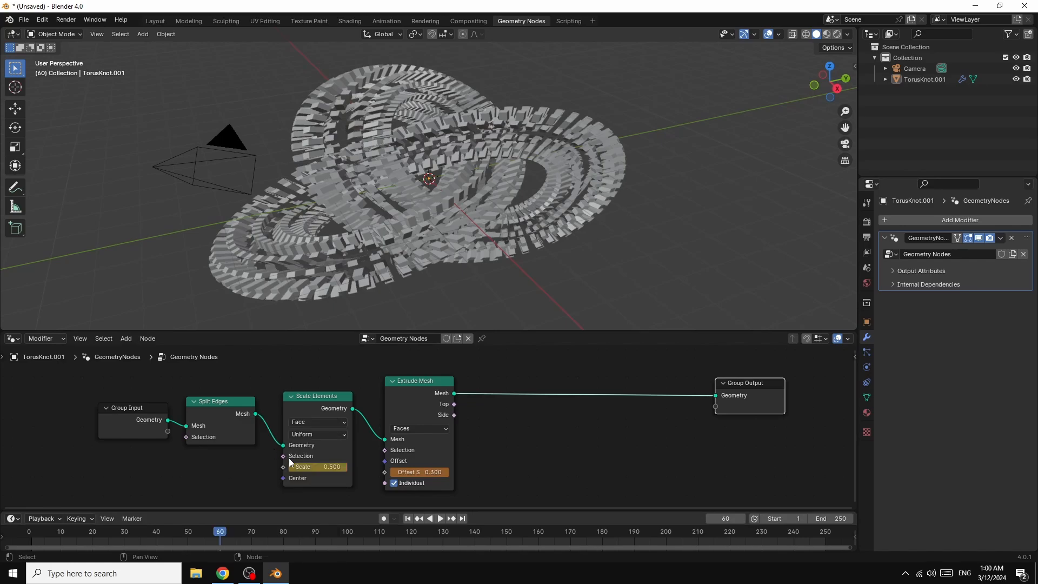
{"action": "right_click", "coordinate": [427, 472]}
{"action": "left_click", "coordinate": [379, 447]}
Step: At frame 120, set the Scale Elements node's scale to 0.7 and insert a keyframe for it
{"action": "key", "text": "shift+ctrl+space"}
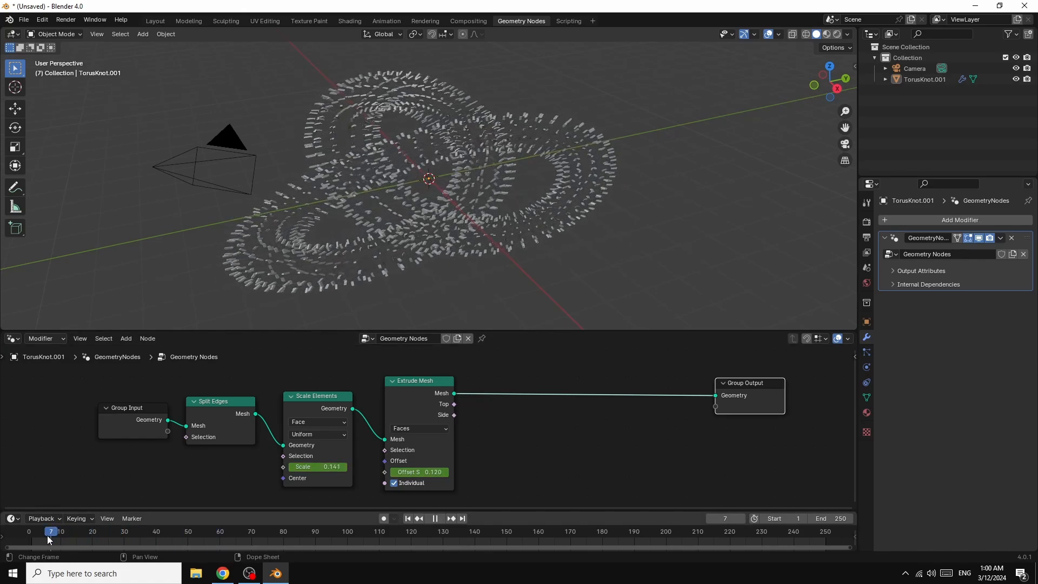
{"action": "left_click_drag", "start_coordinate": [48, 539], "coordinate": [418, 540]}
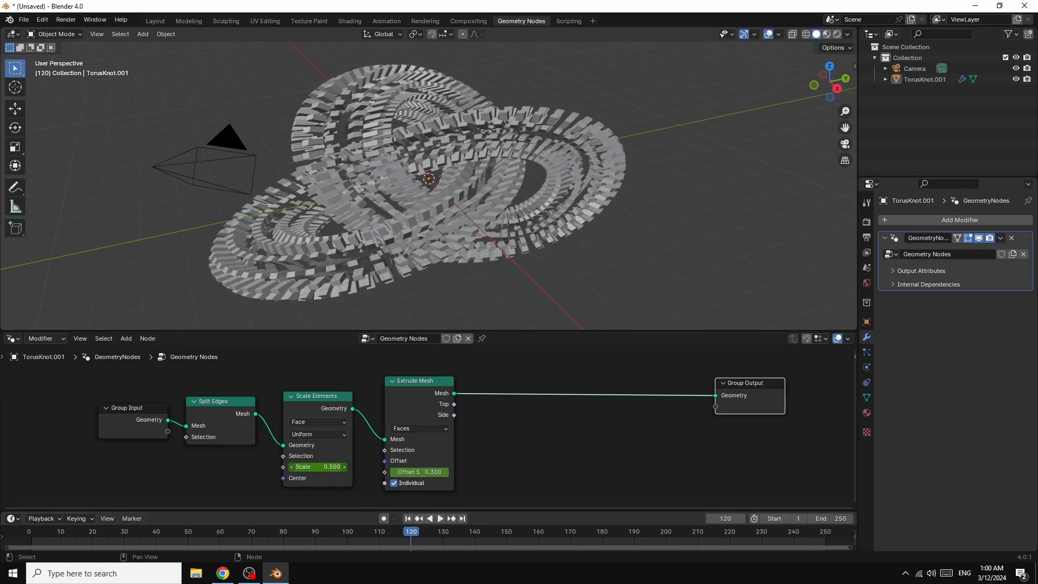
{"action": "mouse_move", "coordinate": [318, 466]}
{"action": "left_mouse_down"}
{"action": "mouse_move", "coordinate": [335, 467]}
{"action": "mouse_move", "coordinate": [314, 467]}
{"action": "left_mouse_up"}
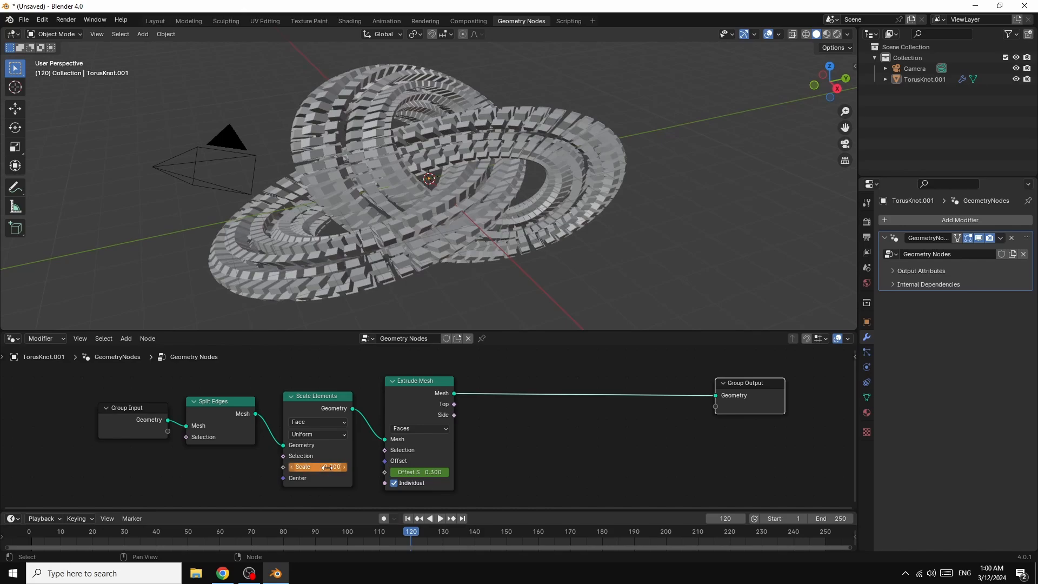
{"action": "right_click", "coordinate": [323, 467]}
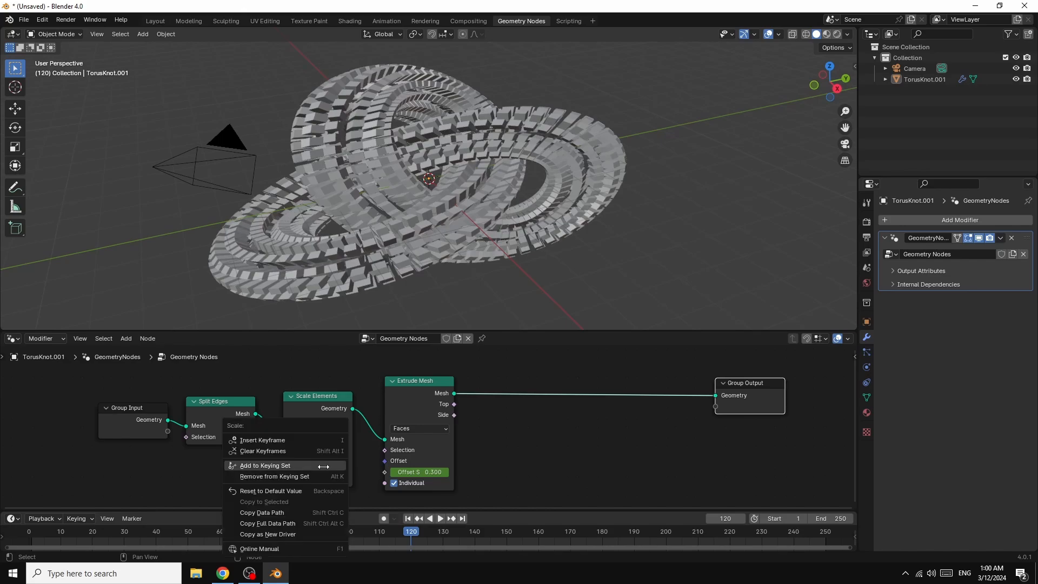
{"action": "left_click", "coordinate": [284, 442]}
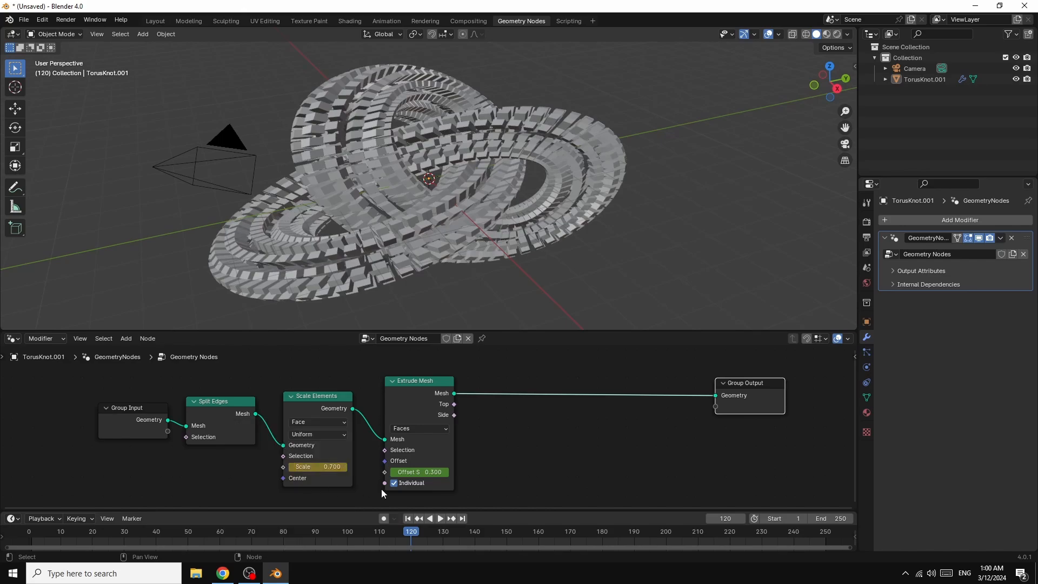
Step: Set the Extrude Mesh node's offset scale to 0.5 and insert a keyframe for it at frame 120
{"action": "left_click", "coordinate": [446, 473]}
{"action": "left_click", "coordinate": [447, 472]}
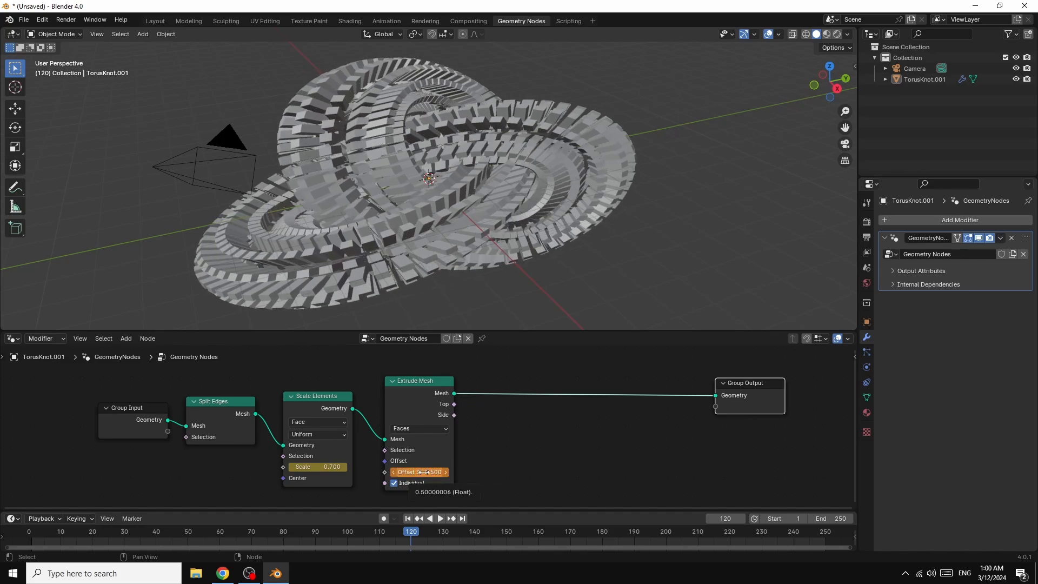
{"action": "right_click", "coordinate": [425, 472]}
{"action": "left_click", "coordinate": [365, 442]}
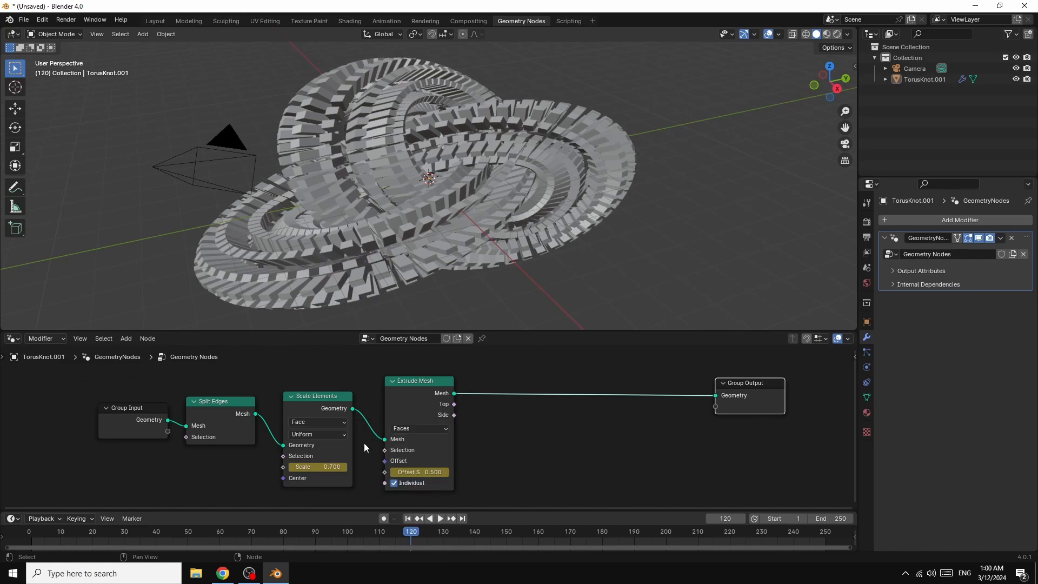
Step: Move to frame 180 and set the Scale Elements node's scale to 1.0
{"action": "key", "text": "space"}
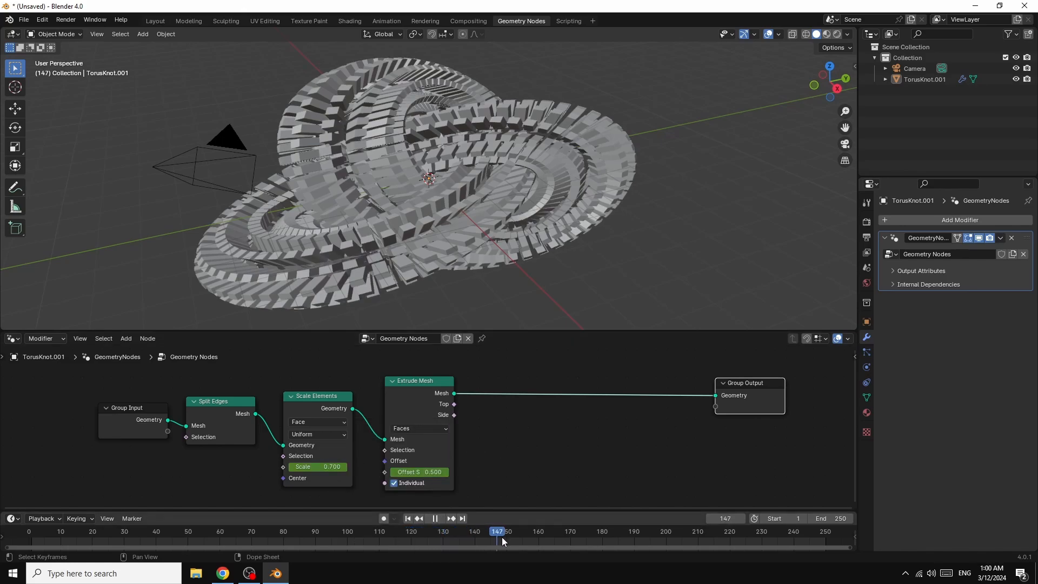
{"action": "key", "text": "space"}
{"action": "left_click", "coordinate": [344, 466]}
{"action": "left_click", "coordinate": [344, 466]}
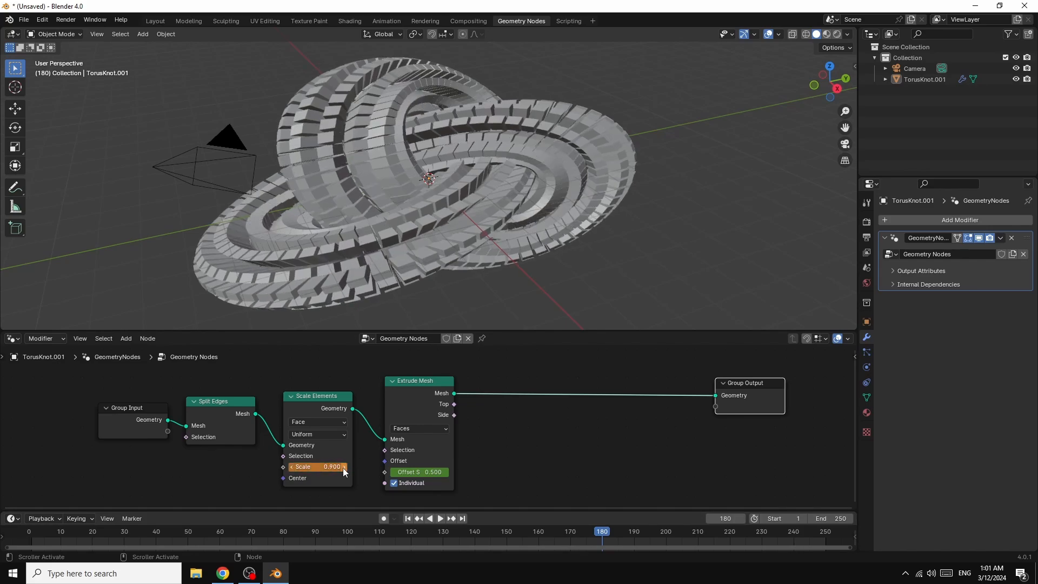
{"action": "left_click", "coordinate": [344, 467]}
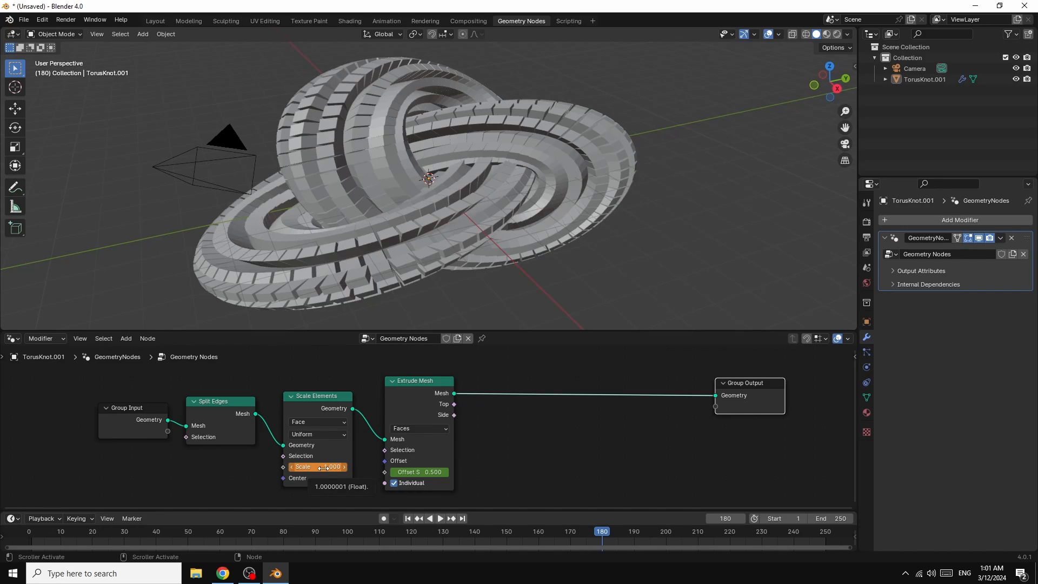
Step: Increase the Extrude Mesh node's offset scale and insert a keyframe for it at frame 180
{"action": "mouse_move", "coordinate": [427, 473]}
{"action": "left_mouse_down"}
{"action": "mouse_move", "coordinate": [508, 473]}
{"action": "mouse_move", "coordinate": [427, 474]}
{"action": "left_mouse_up"}
{"action": "right_click", "coordinate": [428, 474]}
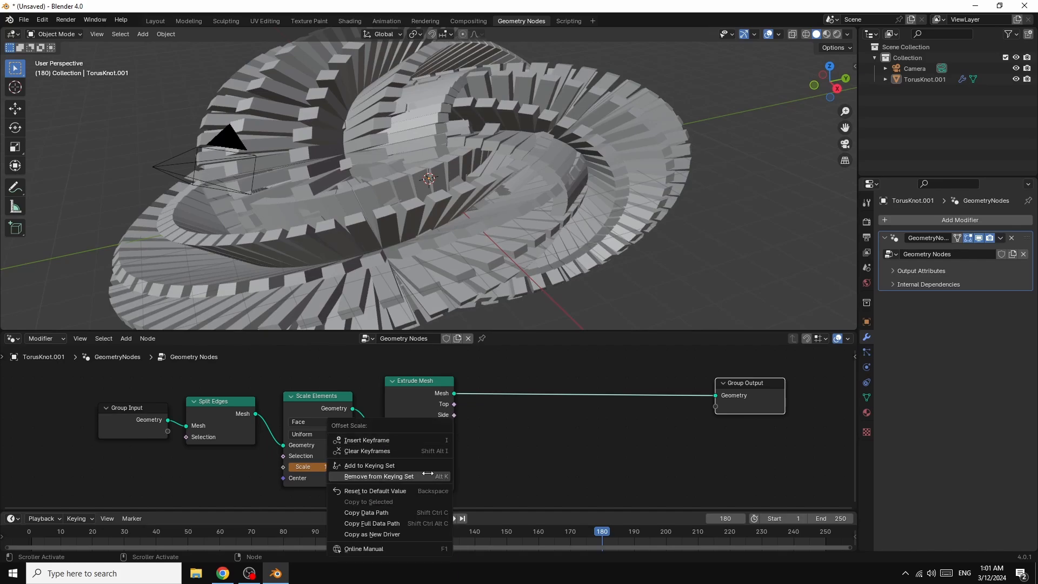
{"action": "left_click", "coordinate": [383, 440]}
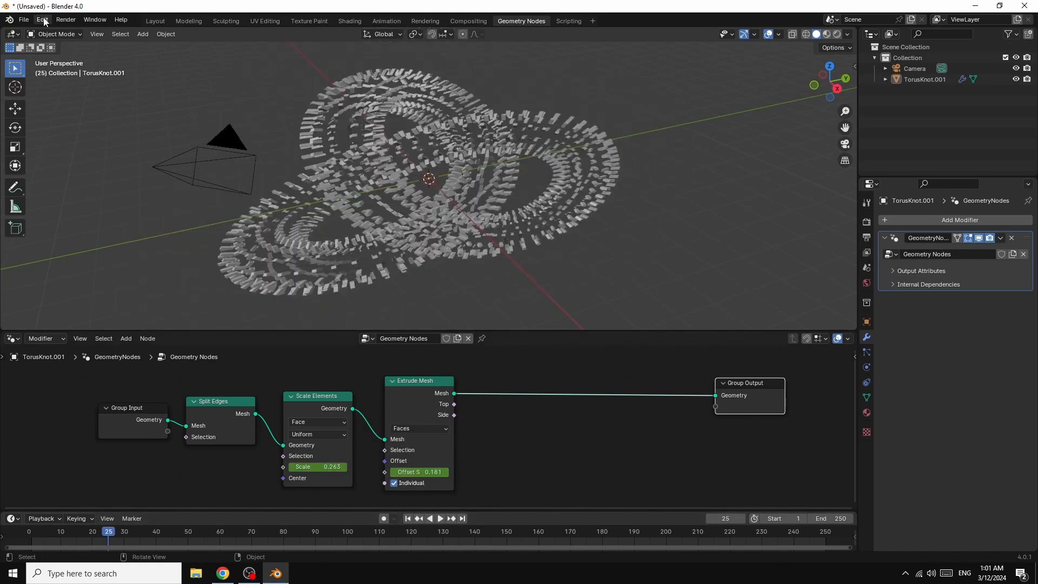
Step: Set the default keyframe interpolation to Bezier in the animation preferences
{"action": "left_click", "coordinate": [43, 19]}
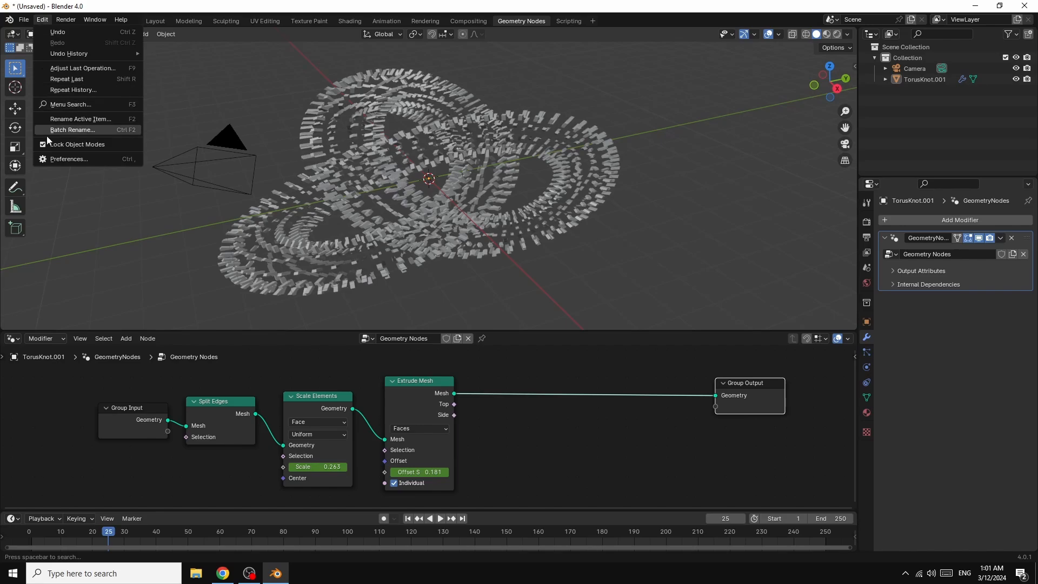
{"action": "left_click", "coordinate": [55, 159]}
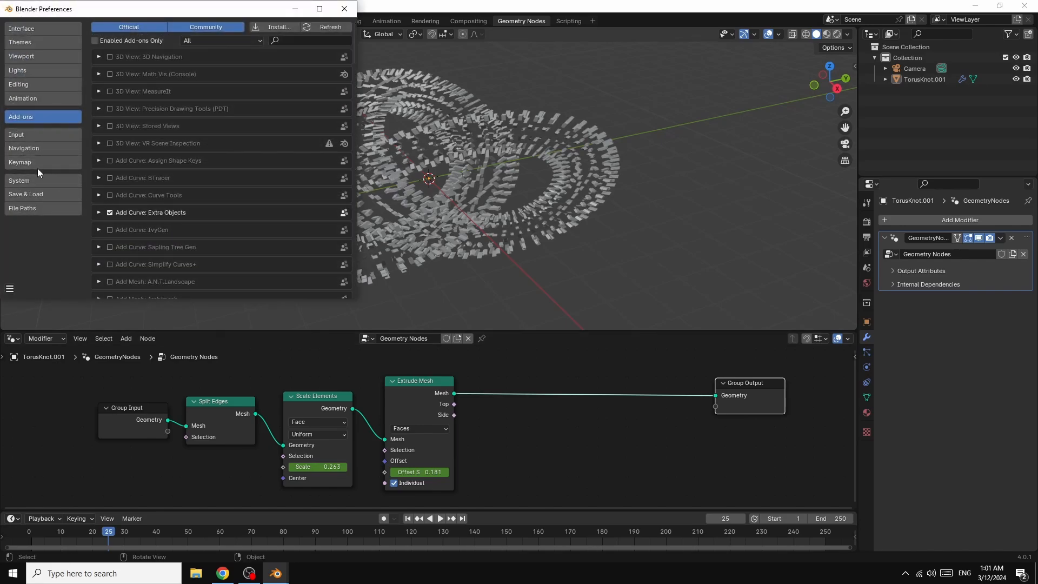
{"action": "left_click", "coordinate": [27, 98]}
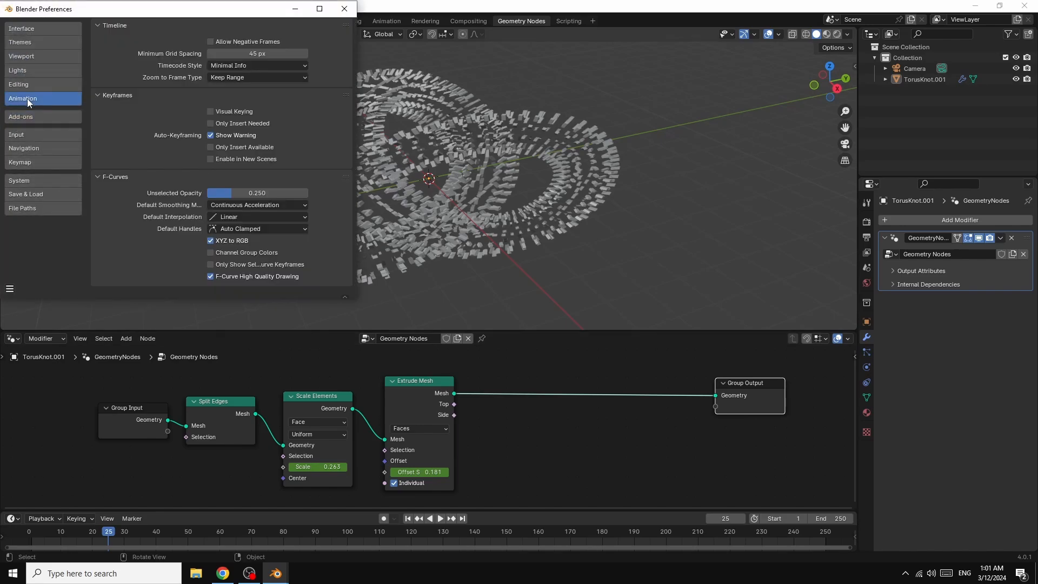
{"action": "left_click", "coordinate": [213, 216]}
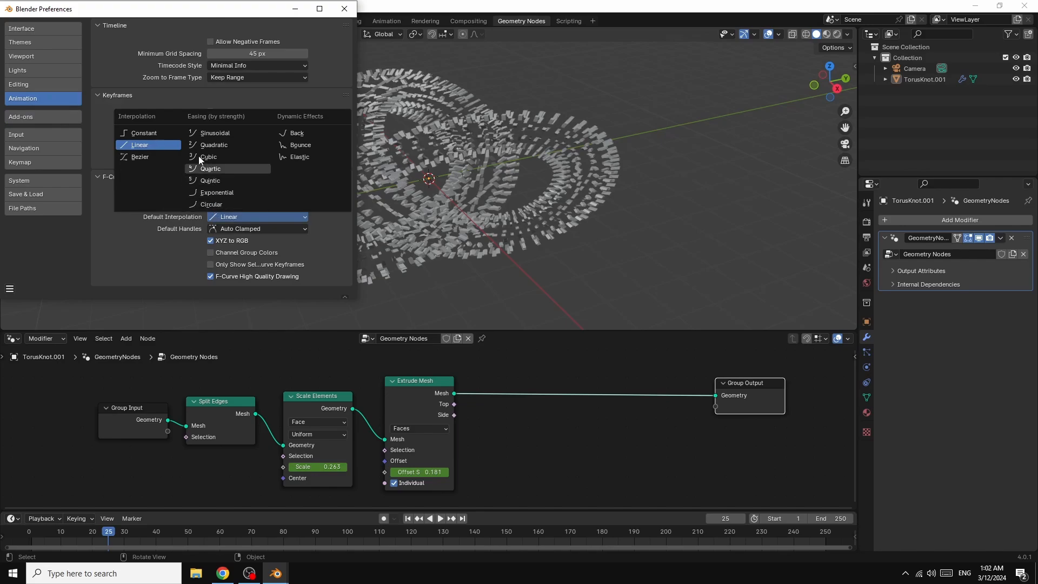
{"action": "left_click", "coordinate": [127, 157]}
Step: Play back the keyframed animation briefly, stop it, and select the torus knot in the 3D viewport
{"action": "left_click", "coordinate": [437, 519]}
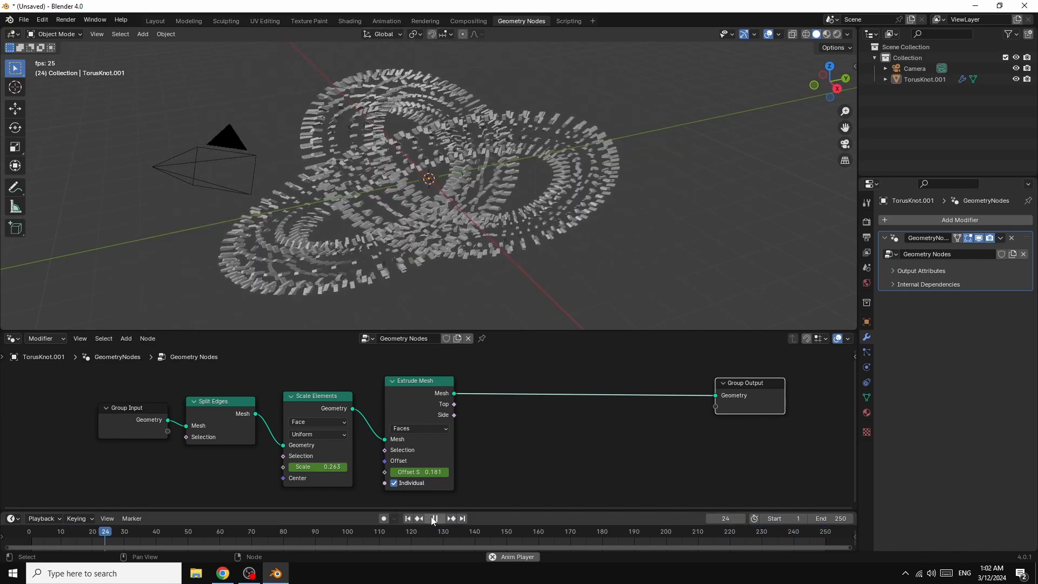
{"action": "left_click", "coordinate": [435, 519]}
{"action": "left_click", "coordinate": [381, 231]}
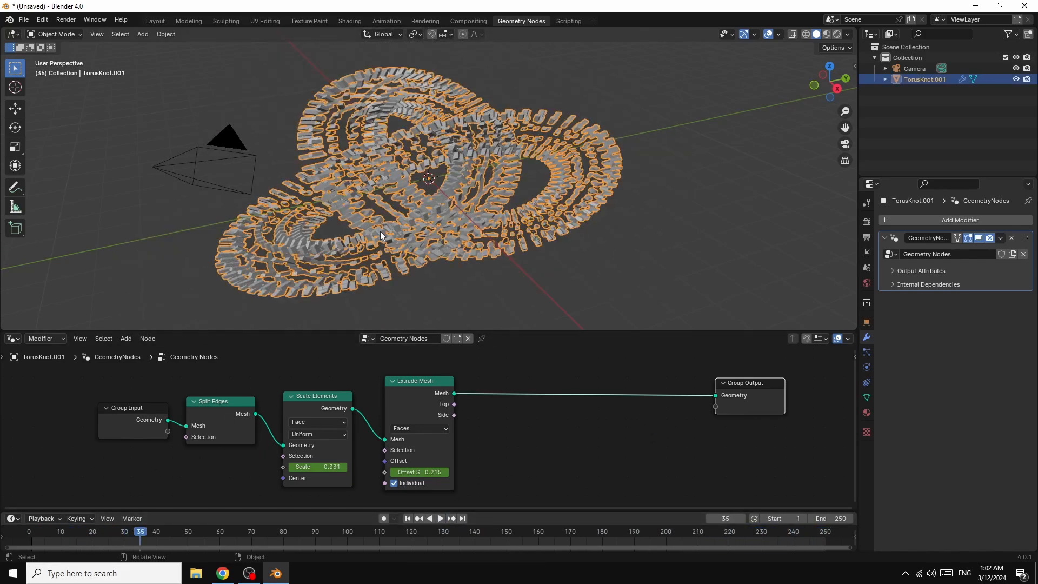
Step: Insert a Set Shade Smooth node between Extrude Mesh and Group Output
{"action": "key", "text": "shift+a"}
{"action": "left_click", "coordinate": [382, 232]}
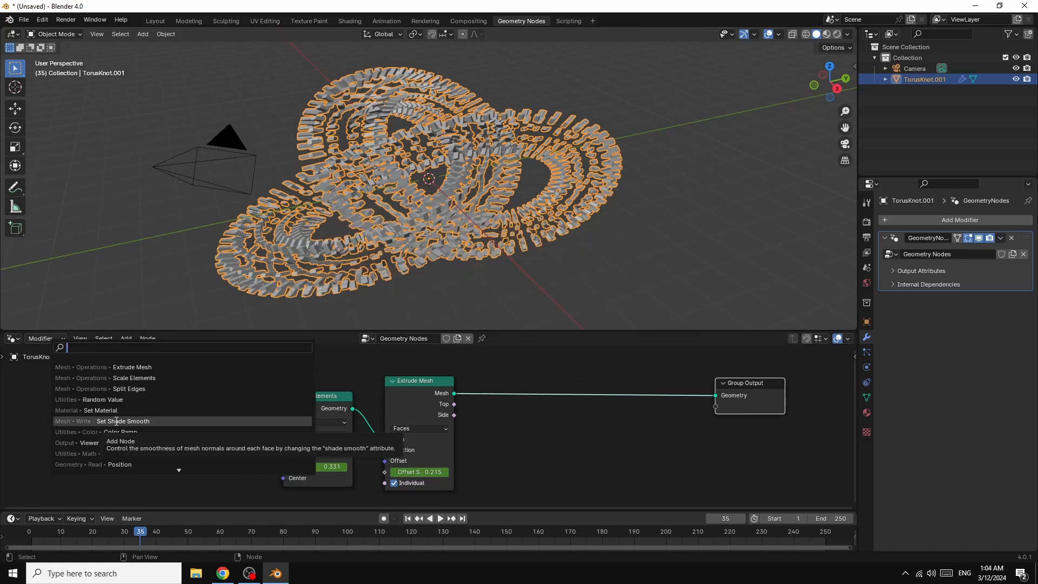
{"action": "left_click", "coordinate": [115, 421]}
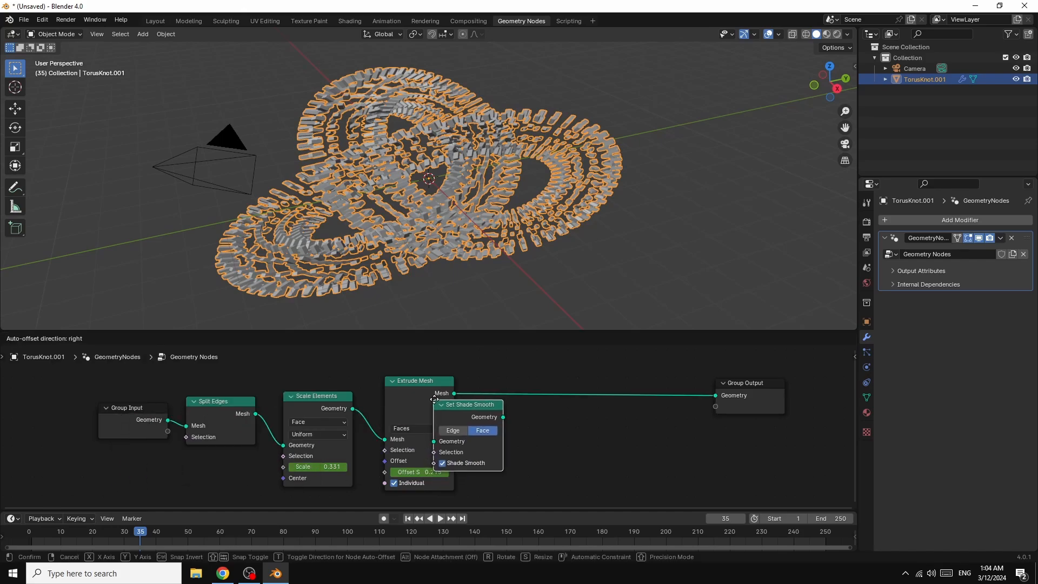
{"action": "left_click", "coordinate": [494, 382]}
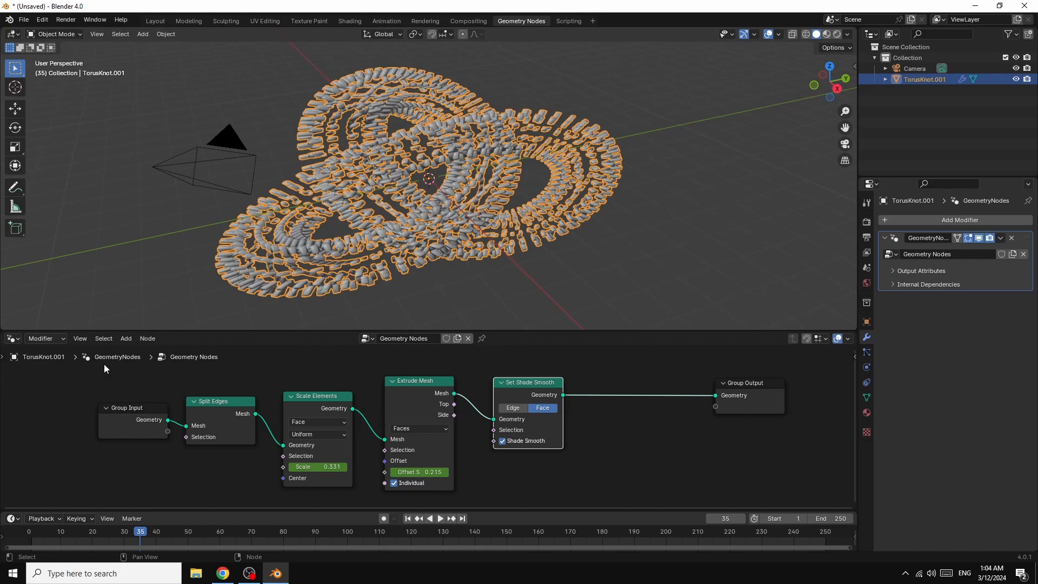
Step: Insert a Set Material node between Set Shade Smooth and Group Output
{"action": "key", "text": "shift+a"}
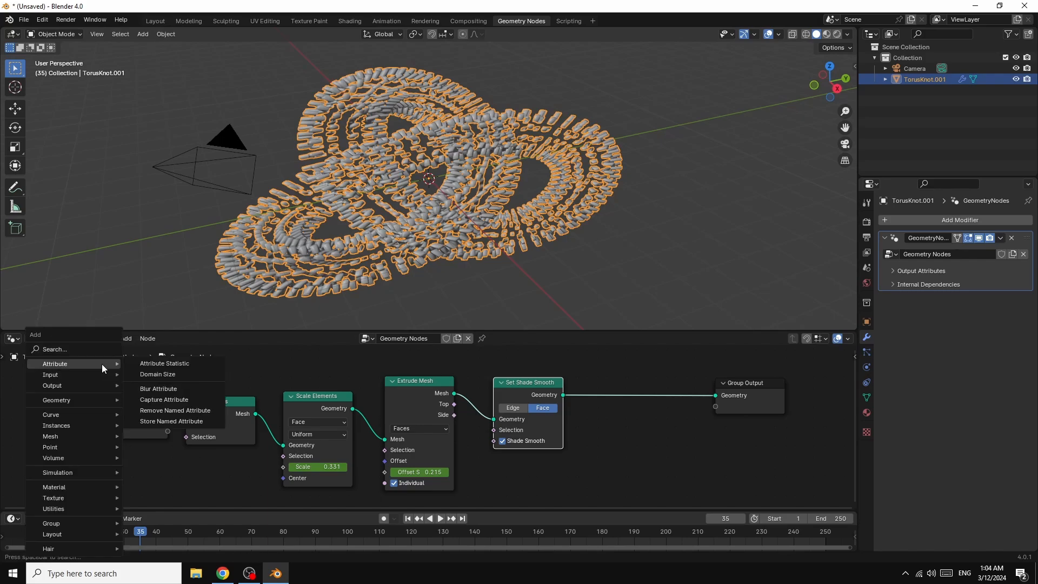
{"action": "left_click", "coordinate": [78, 350]}
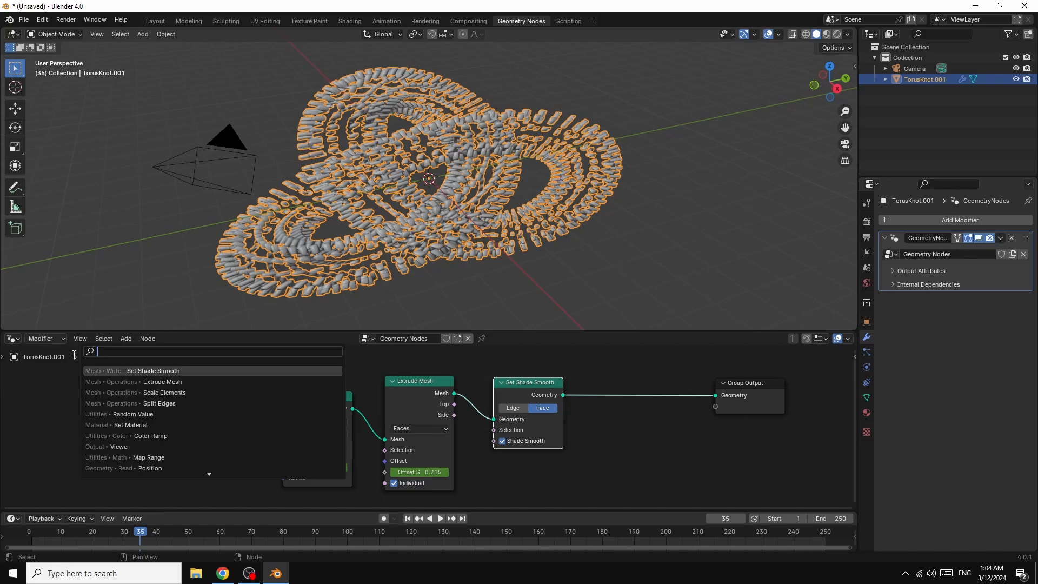
{"action": "left_click", "coordinate": [123, 426]}
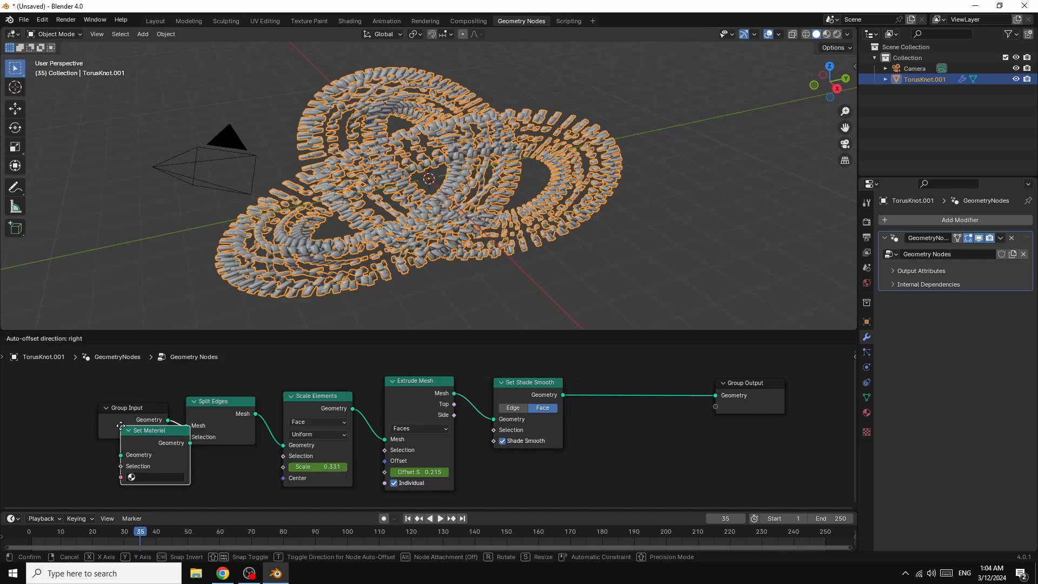
{"action": "left_click", "coordinate": [609, 383]}
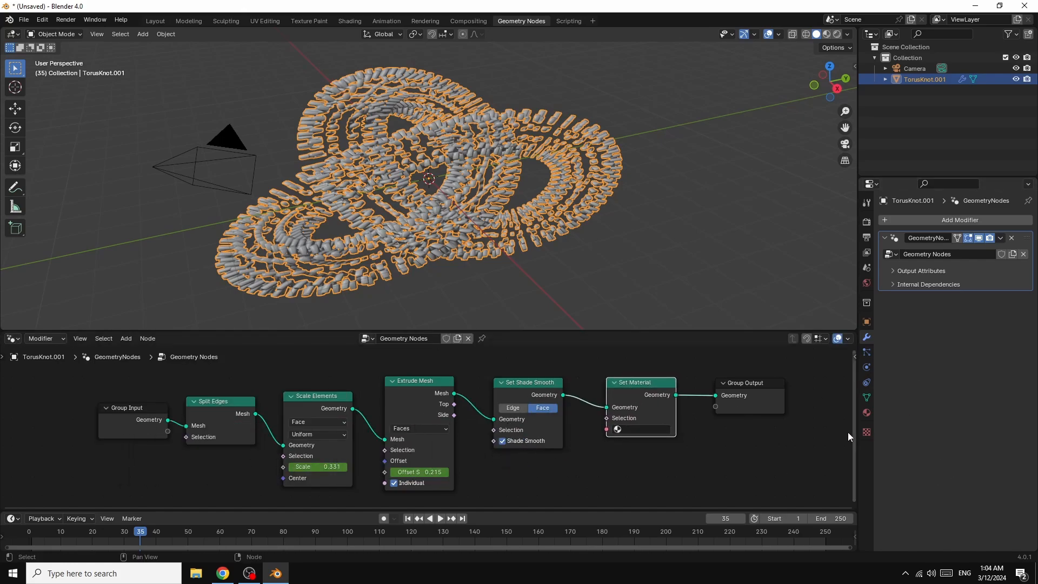
Step: Create a new material named "torus" on the torus knot and assign it in the Set Material node
{"action": "left_click", "coordinate": [866, 414]}
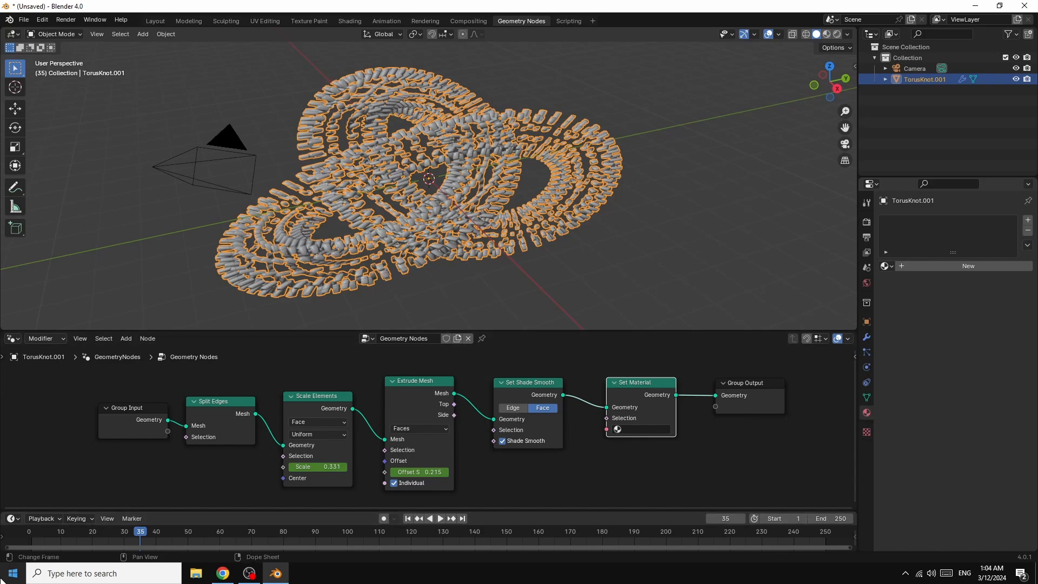
{"action": "left_click", "coordinate": [946, 267]}
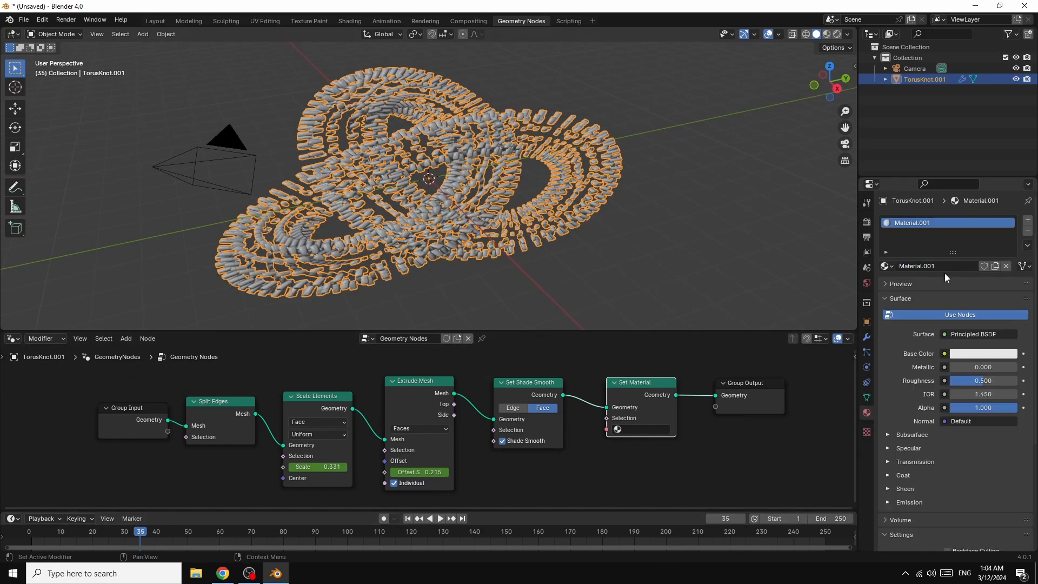
{"action": "left_click", "coordinate": [941, 266]}
{"action": "left_click_drag", "start_coordinate": [941, 267], "coordinate": [888, 269]}
{"action": "type", "text": "to"}
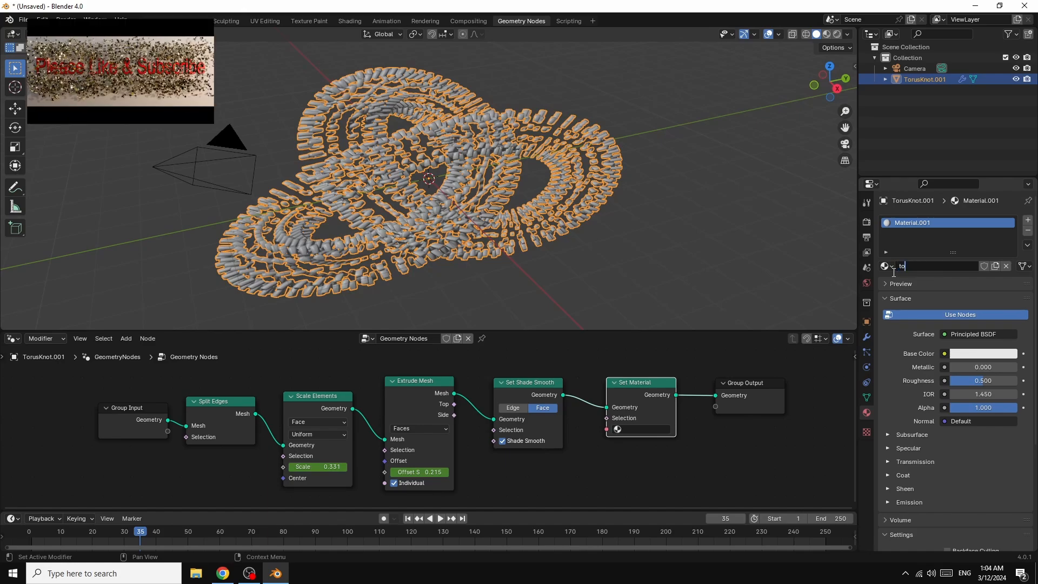
{"action": "type", "text": "rus"}
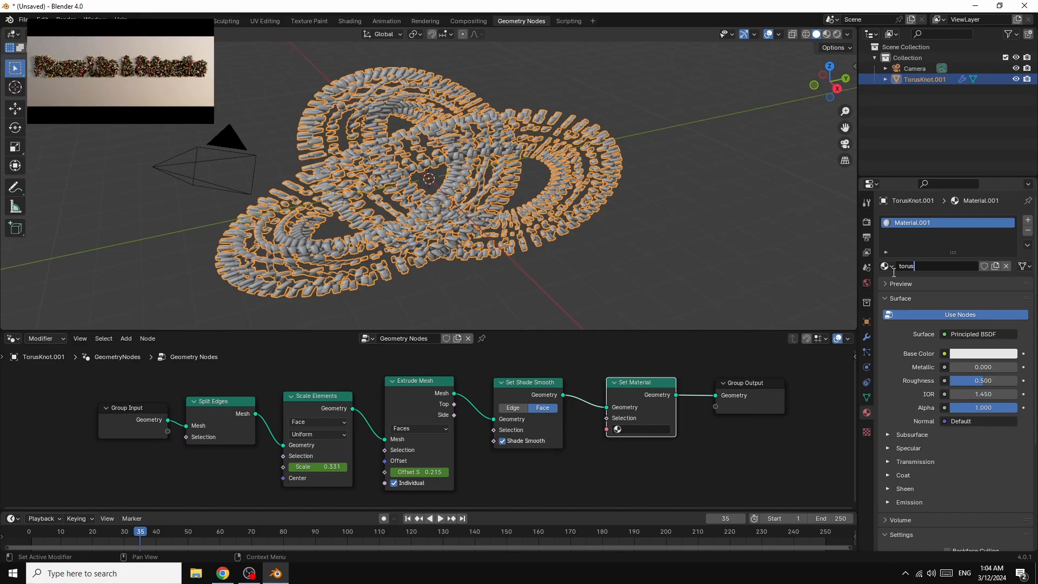
{"action": "key", "text": "Return"}
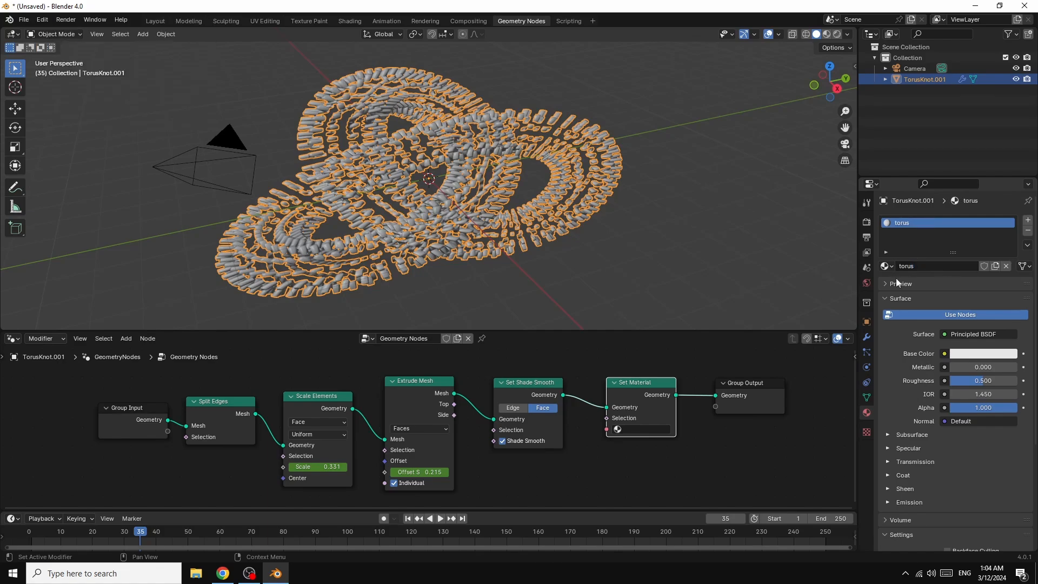
{"action": "left_click", "coordinate": [641, 431]}
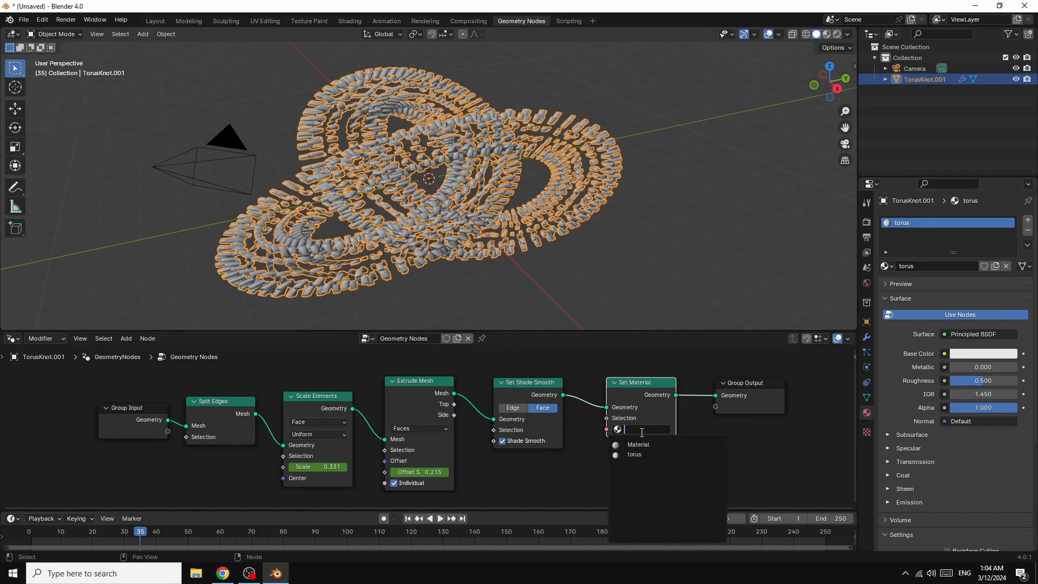
{"action": "left_click", "coordinate": [639, 456]}
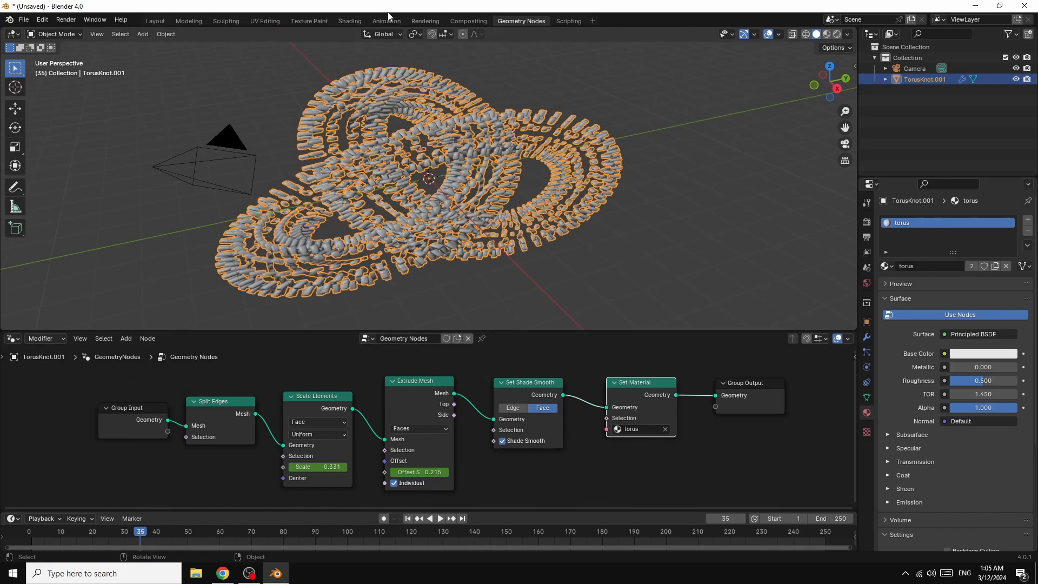
Step: In the Shading workspace, join the file browser and image editor areas into their neighbours and reposition the torus material's shader nodes
{"action": "left_click", "coordinate": [350, 21]}
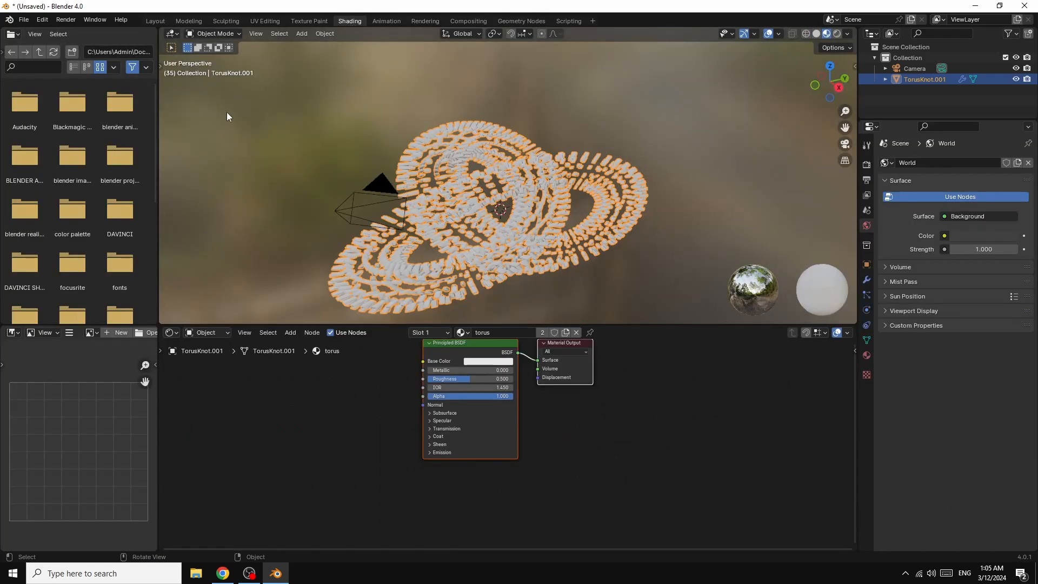
{"action": "right_click", "coordinate": [157, 135]}
{"action": "left_click", "coordinate": [152, 131]}
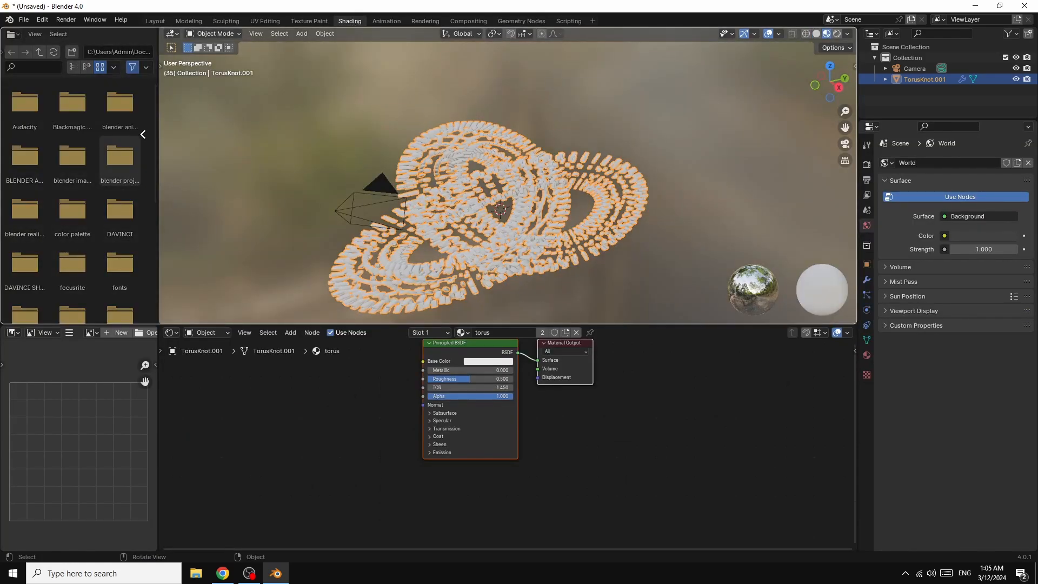
{"action": "left_click", "coordinate": [143, 134]}
{"action": "right_click", "coordinate": [157, 388]}
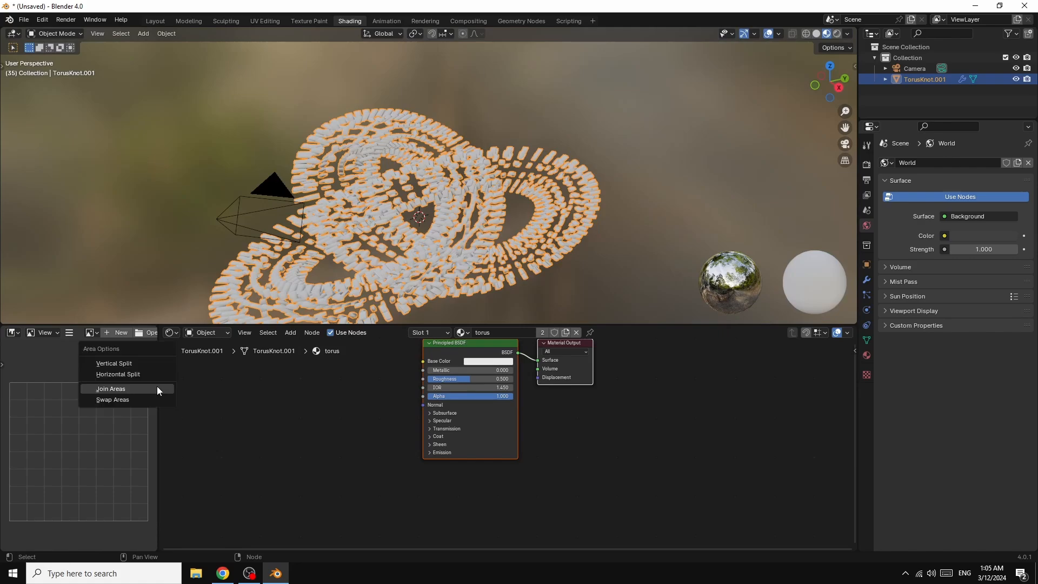
{"action": "left_click", "coordinate": [146, 388]}
{"action": "left_click", "coordinate": [124, 383]}
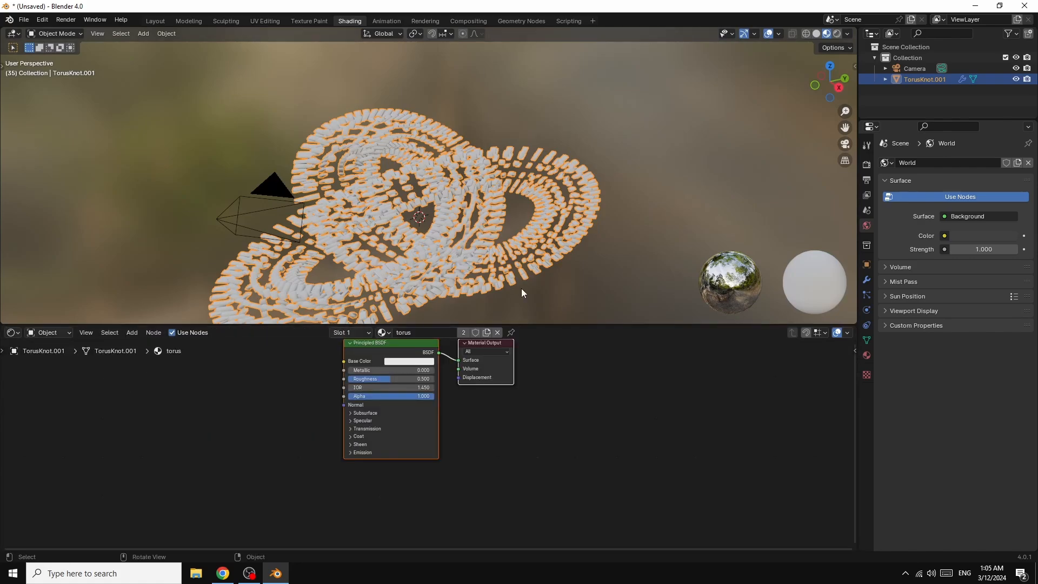
{"action": "left_click_drag", "start_coordinate": [395, 343], "coordinate": [473, 377]}
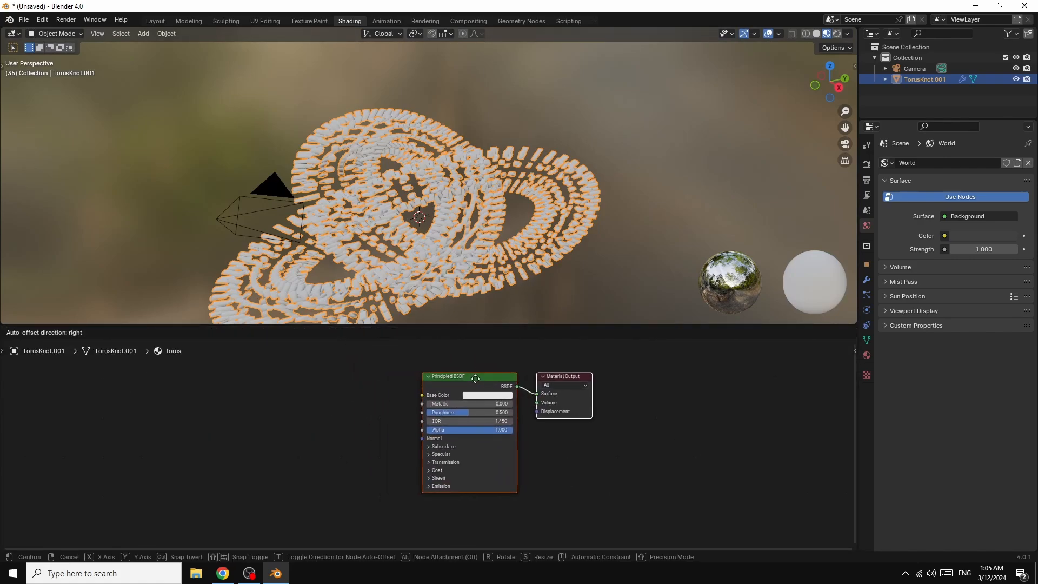
Step: Add a mesh plane at the centre of the torus knot and scale it up more than ten times as a floor
{"action": "scroll", "coordinate": [346, 227], "scroll_direction": "down", "scroll_amount": 1}
{"action": "left_click", "coordinate": [147, 33]}
{"action": "mouse_move", "coordinate": [162, 47]}
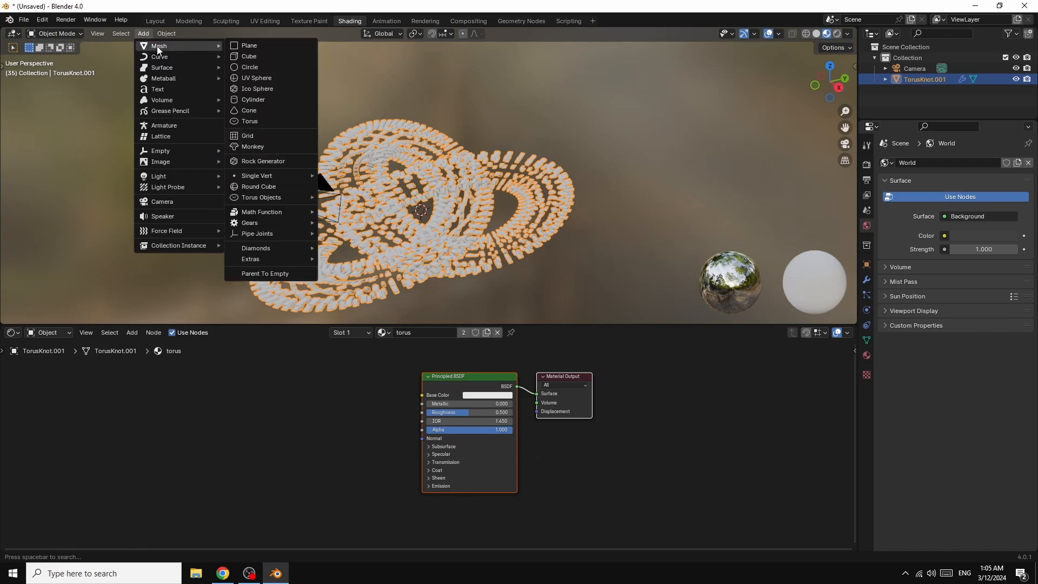
{"action": "left_click", "coordinate": [264, 44]}
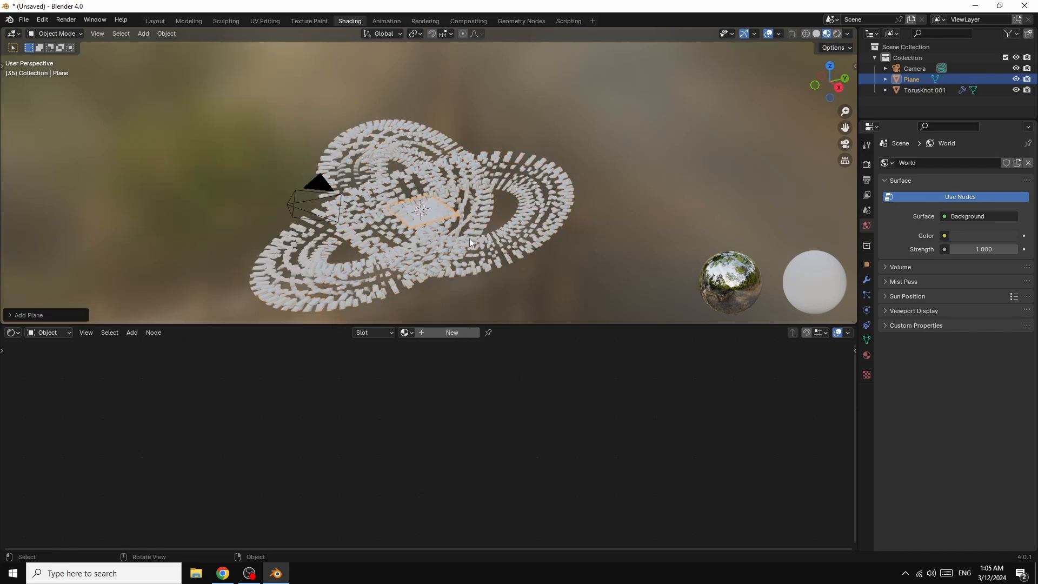
{"action": "key", "text": "s"}
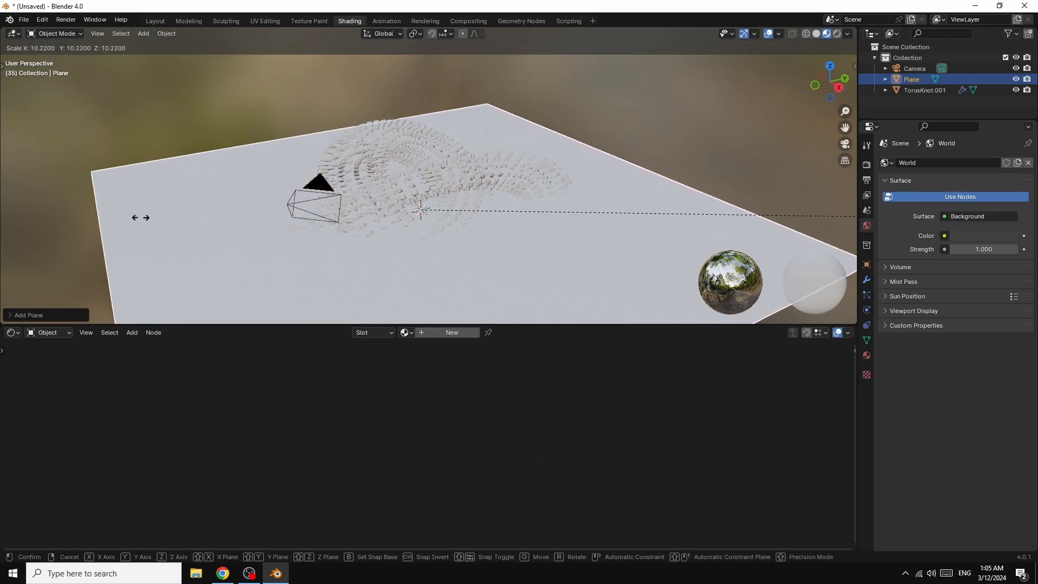
{"action": "left_click", "coordinate": [238, 184]}
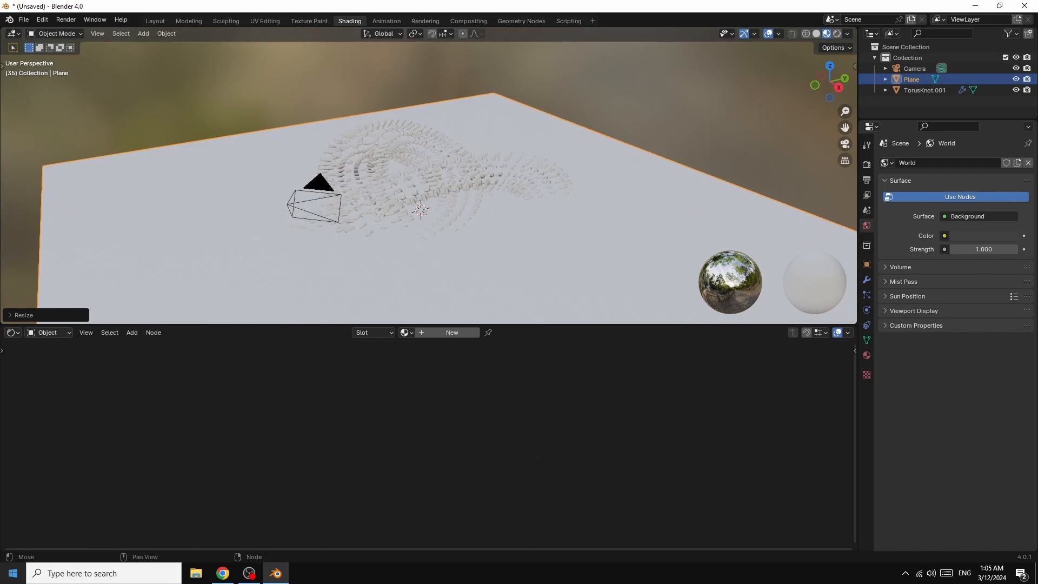
Step: Lower the floor plane along the Z axis toward the underside of the torus knot and scale it up further
{"action": "left_click_drag", "start_coordinate": [844, 95], "coordinate": [497, 277]}
{"action": "key", "text": "g"}
{"action": "key", "text": "z"}
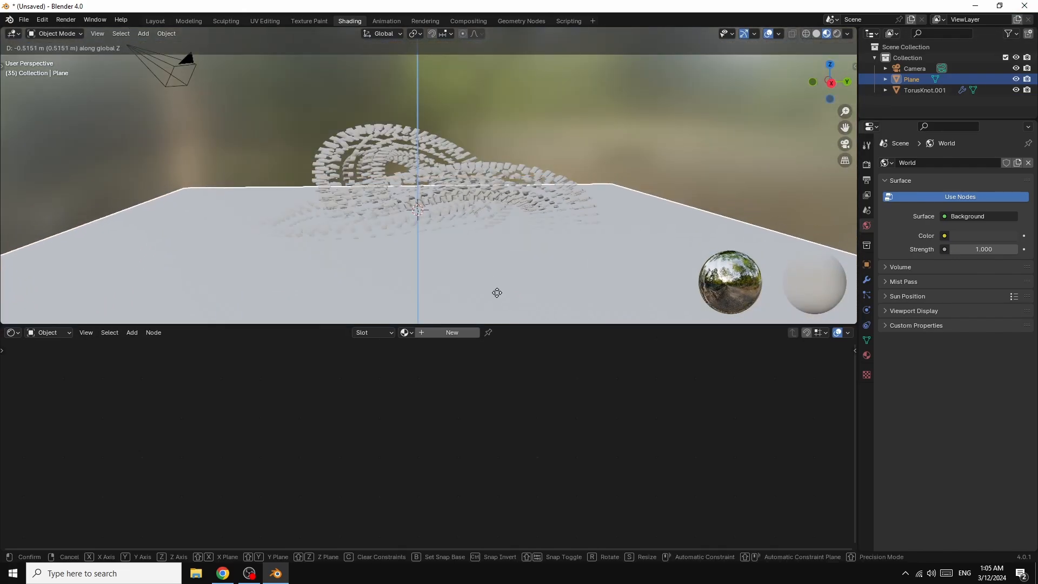
{"action": "left_click", "coordinate": [525, 76]}
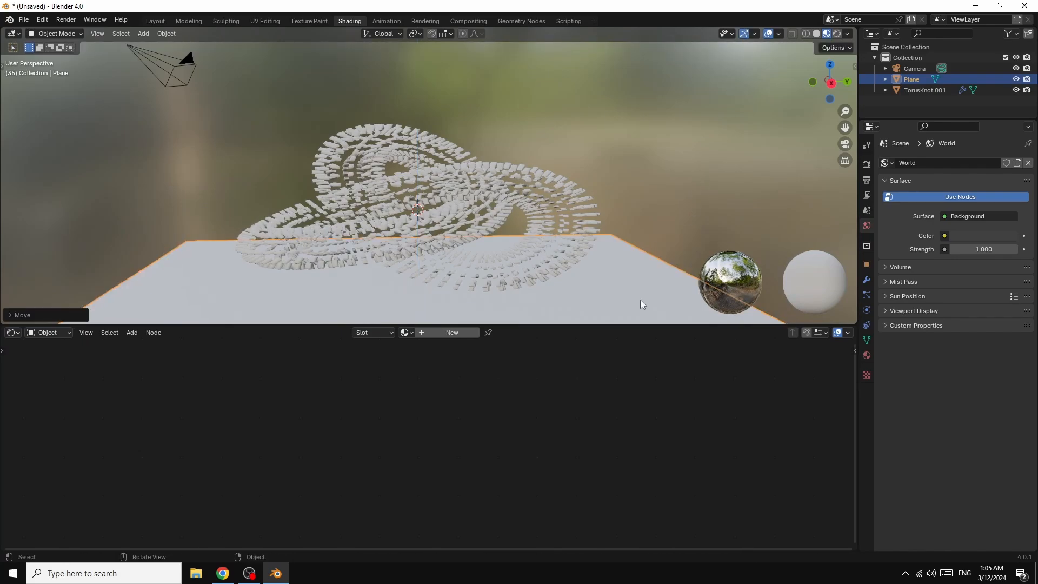
{"action": "key", "text": "s"}
{"action": "left_click", "coordinate": [702, 296]}
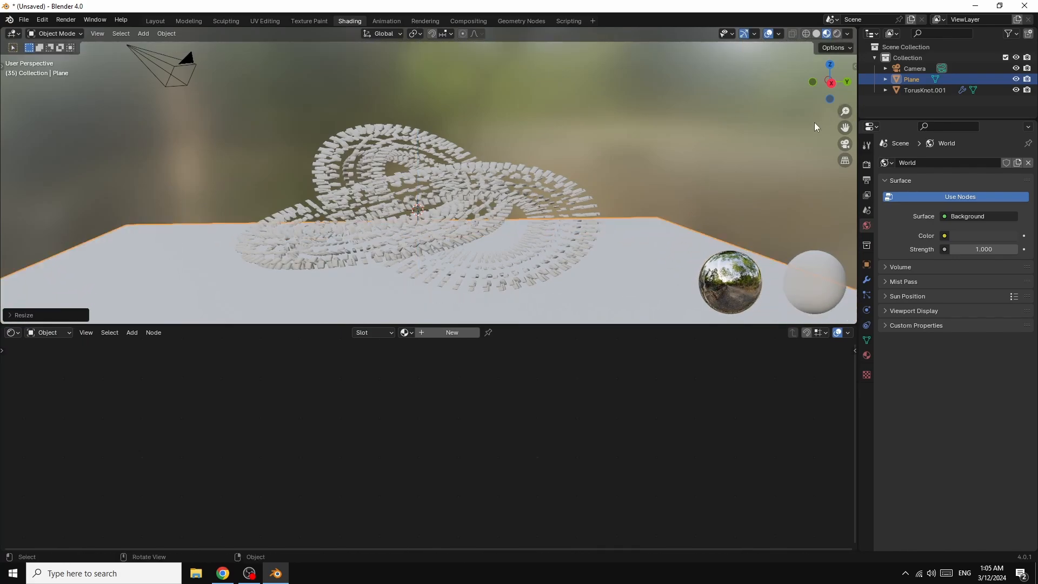
{"action": "left_click_drag", "start_coordinate": [831, 84], "coordinate": [841, 110]}
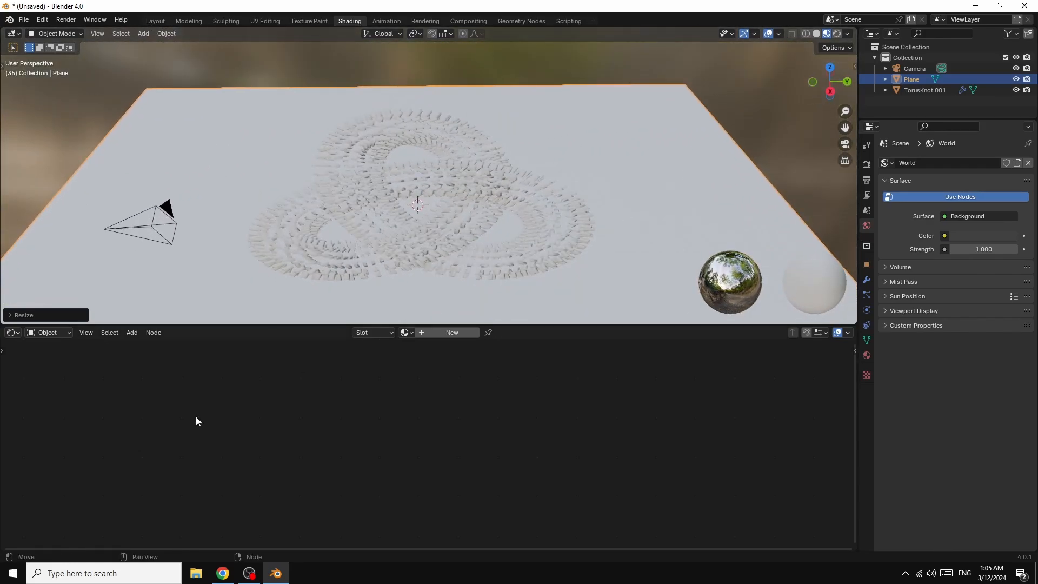
Step: Set the world background color to a Sky Texture with strength 0.2 and sun rotation 120°
{"action": "left_click", "coordinate": [945, 235]}
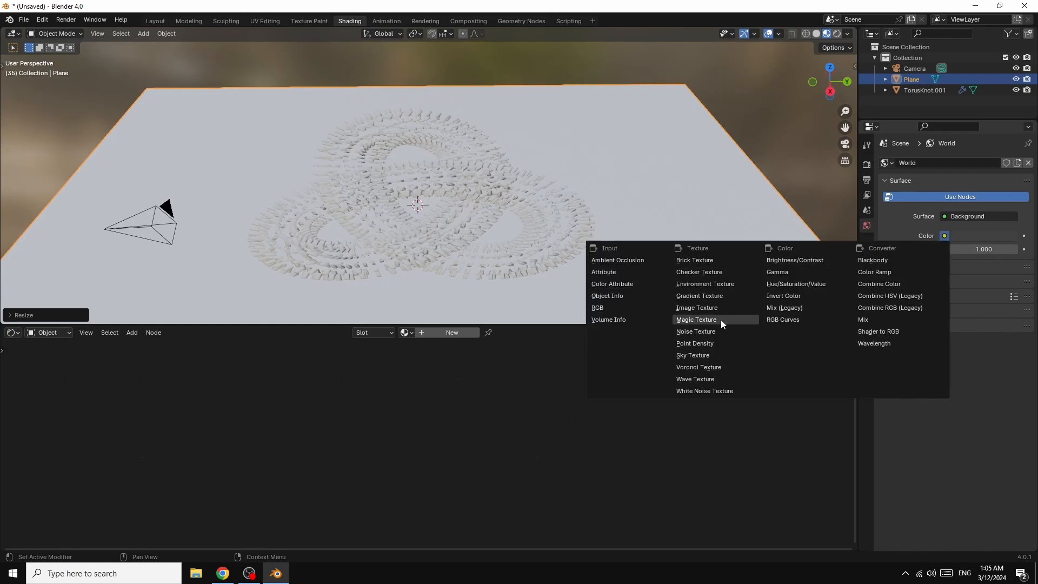
{"action": "left_click", "coordinate": [698, 356]}
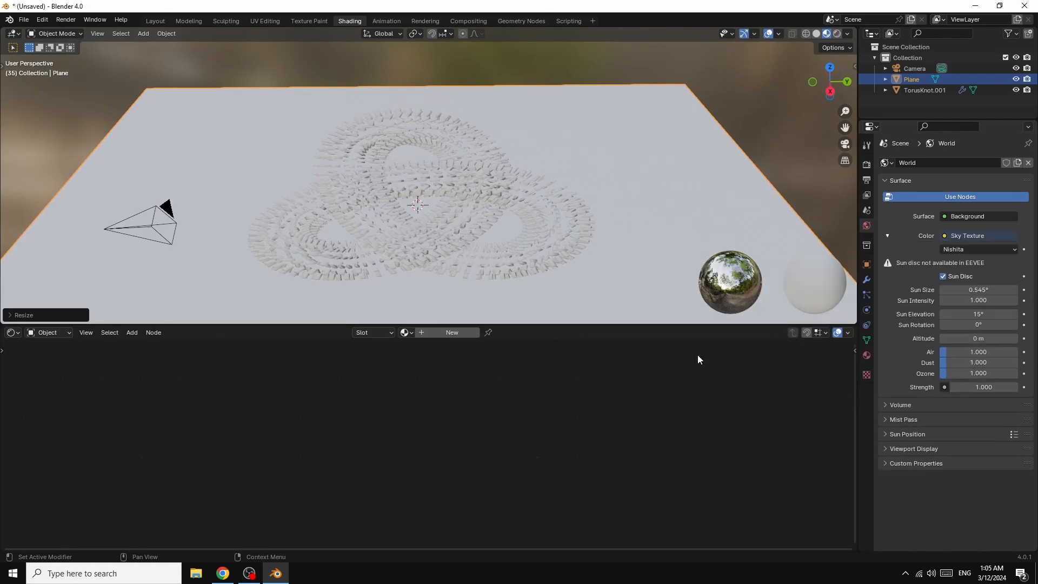
{"action": "left_click", "coordinate": [983, 388]}
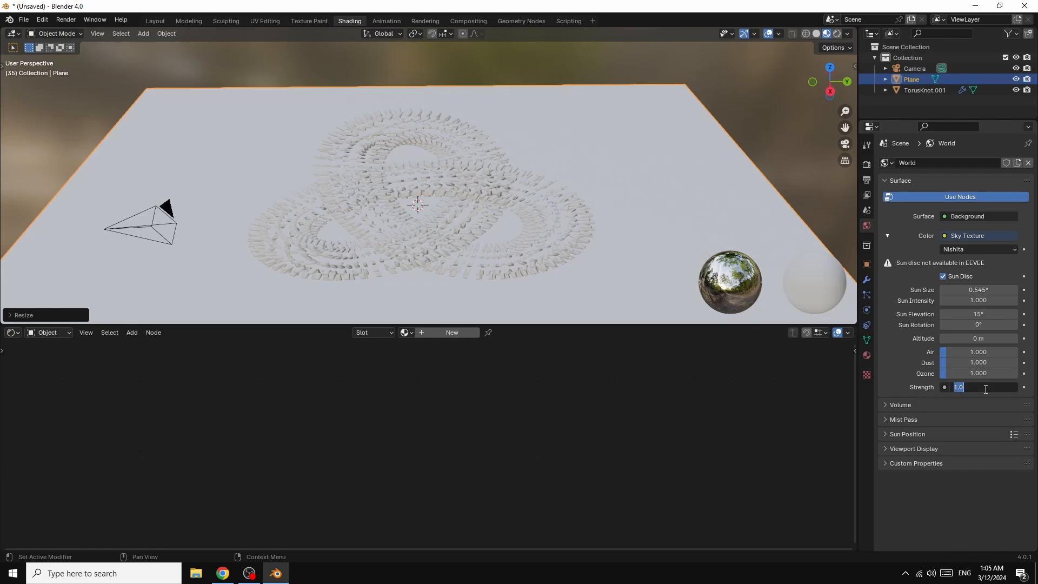
{"action": "type", "text": "0.2"}
{"action": "key", "text": "Return"}
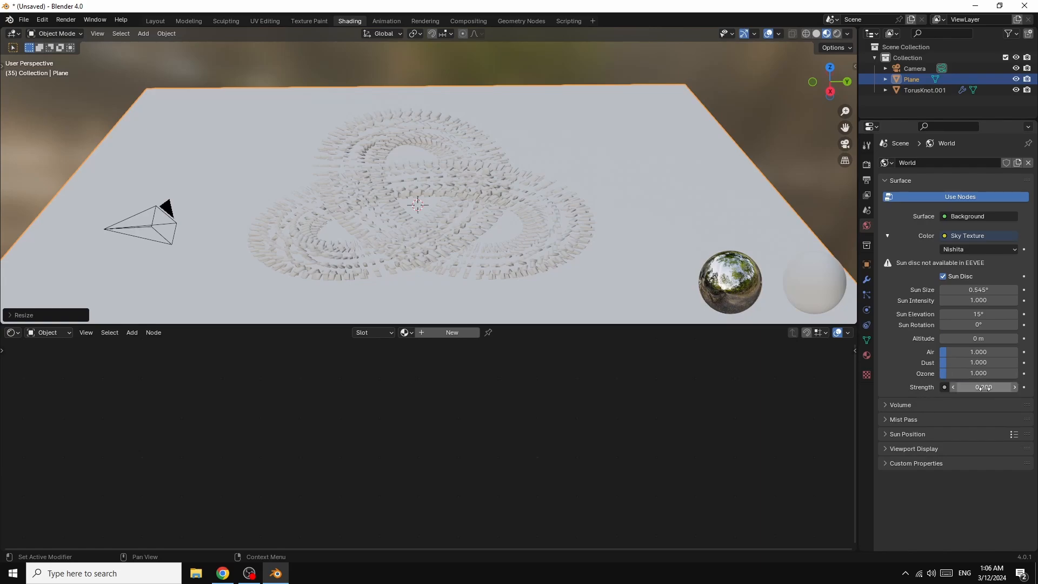
{"action": "left_click", "coordinate": [978, 325]}
{"action": "type", "text": "12"}
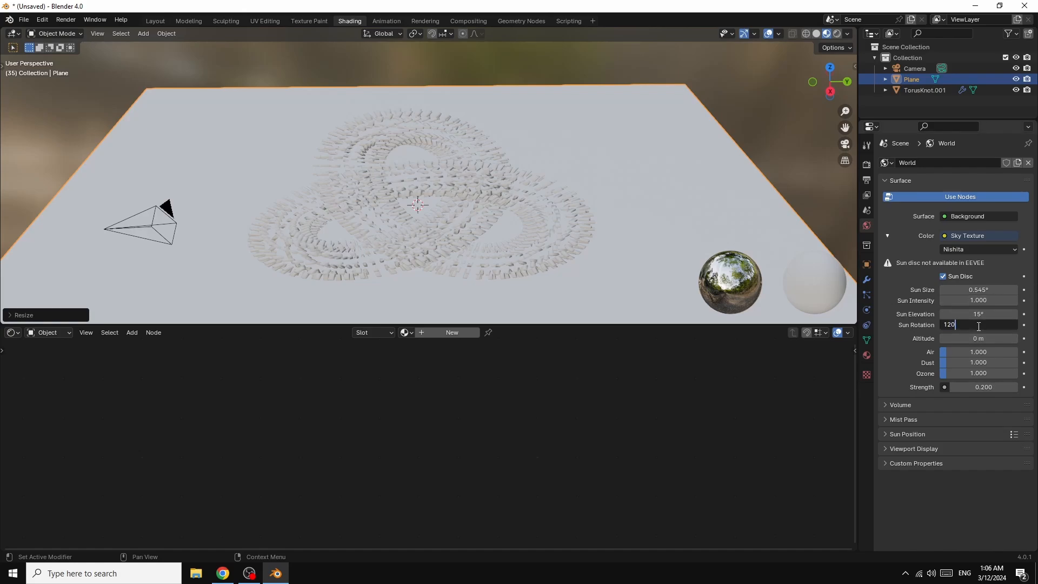
{"action": "key", "text": "Return"}
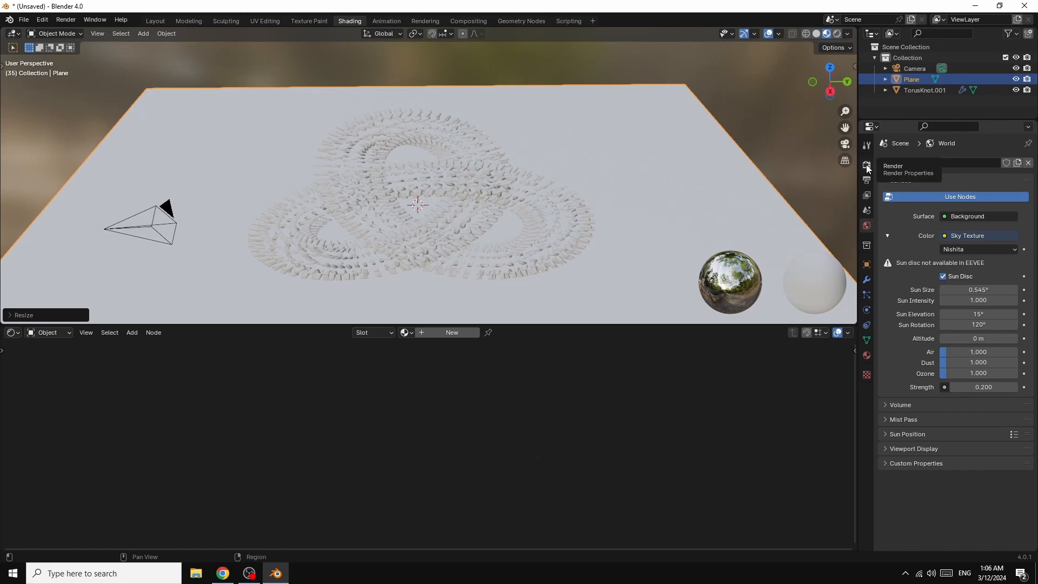
Step: Set the render engine to Cycles and its device to GPU Compute
{"action": "left_click", "coordinate": [867, 169]}
{"action": "left_click", "coordinate": [975, 163]}
{"action": "left_click", "coordinate": [965, 199]}
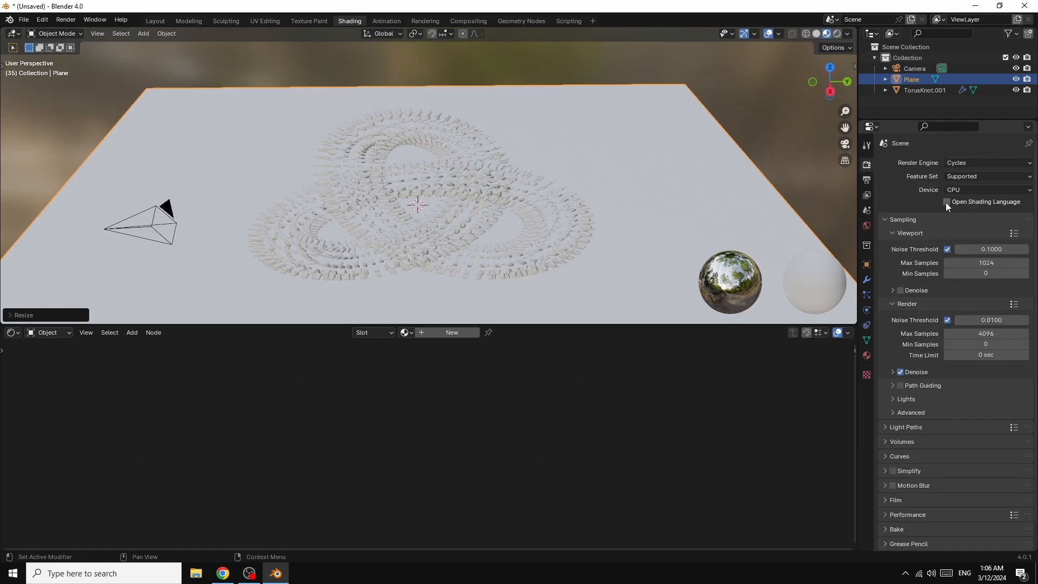
{"action": "left_click", "coordinate": [968, 189]}
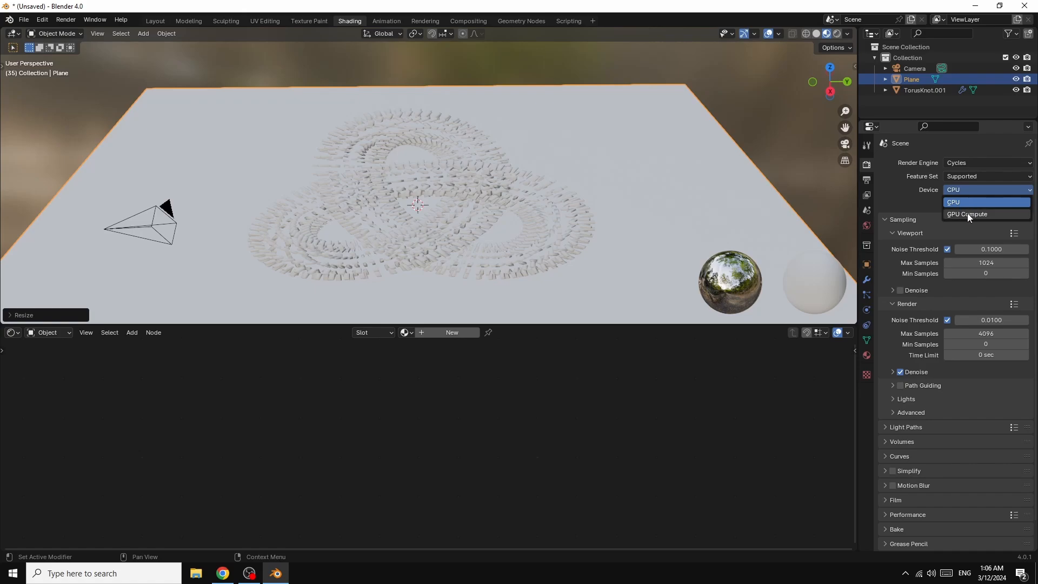
{"action": "left_click", "coordinate": [967, 213]}
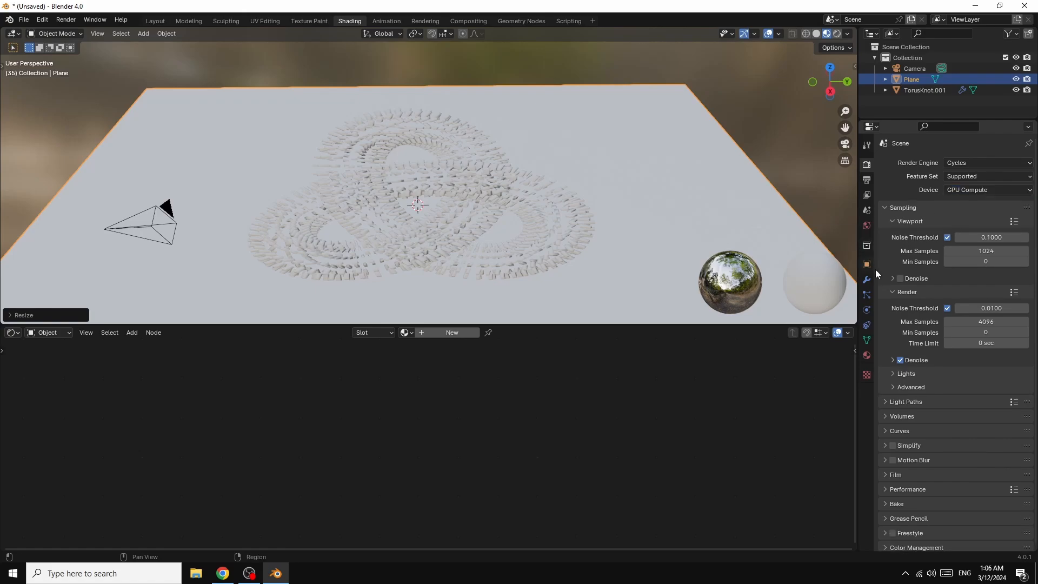
Step: Set the Cycles max samples to 32 for the viewport and 50 for the render
{"action": "left_click", "coordinate": [986, 251]}
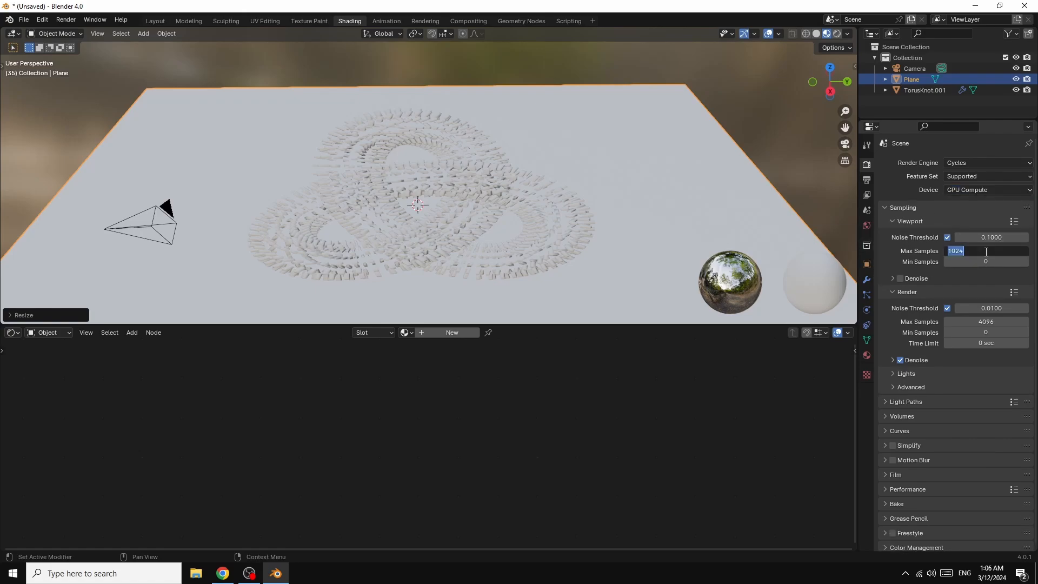
{"action": "type", "text": "32"}
{"action": "key", "text": "Return"}
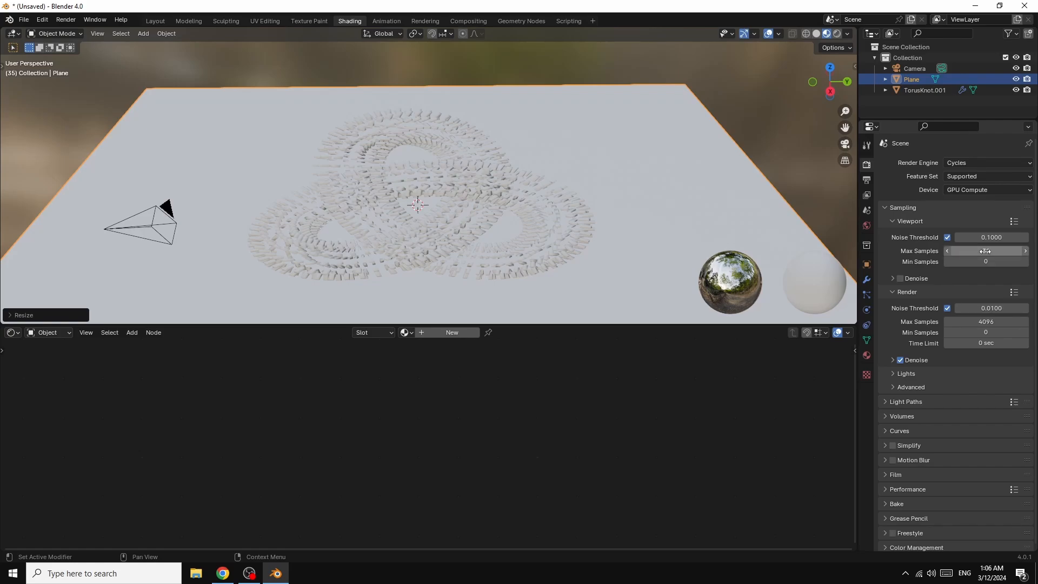
{"action": "left_click", "coordinate": [991, 322]}
{"action": "type", "text": "50"}
{"action": "key", "text": "Return"}
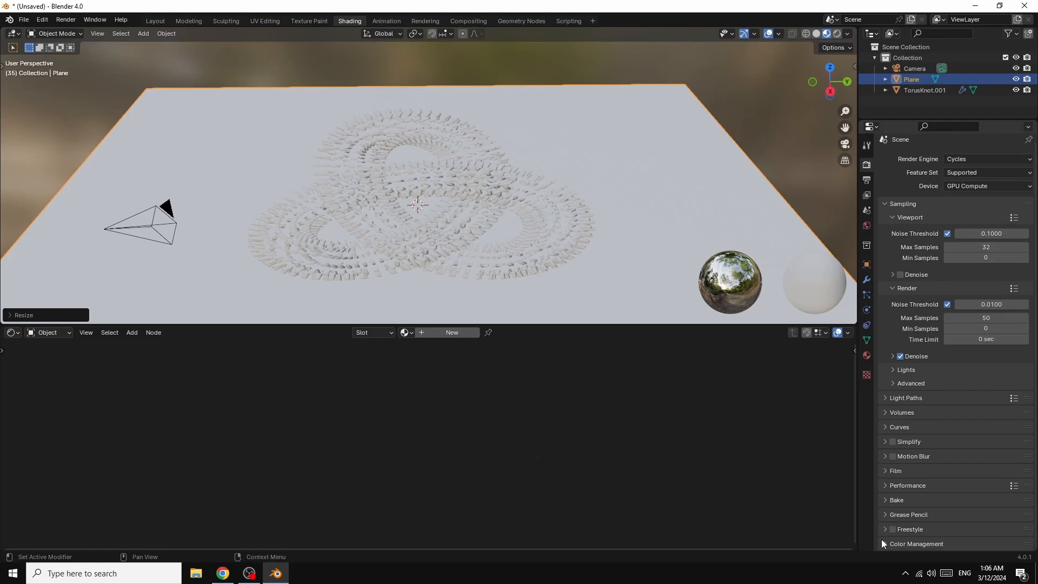
Step: Set the color management look to Very High Contrast
{"action": "left_click", "coordinate": [885, 543]}
{"action": "scroll", "coordinate": [984, 484], "scroll_direction": "down", "scroll_amount": 5}
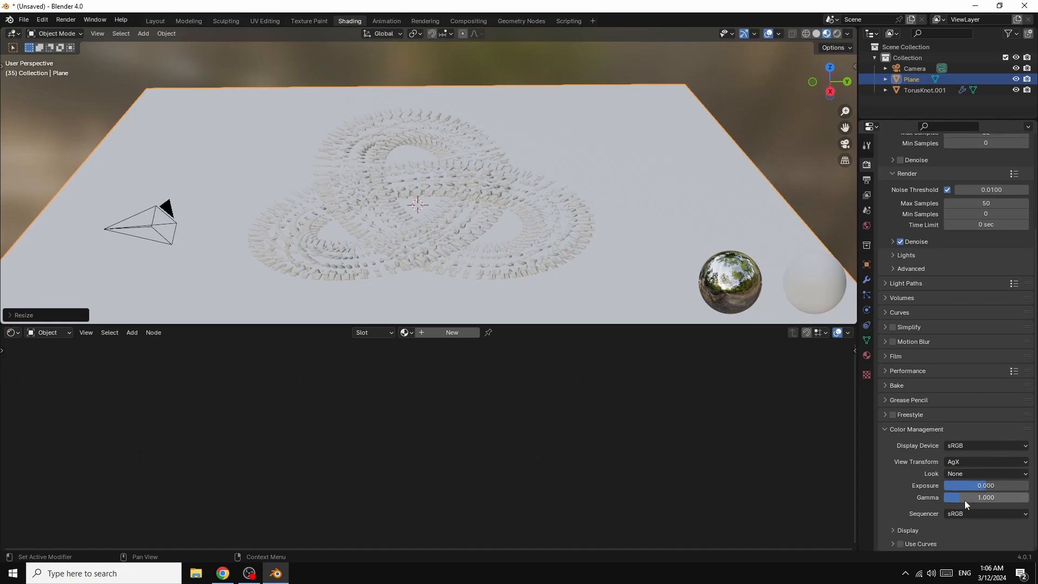
{"action": "left_click", "coordinate": [965, 473]}
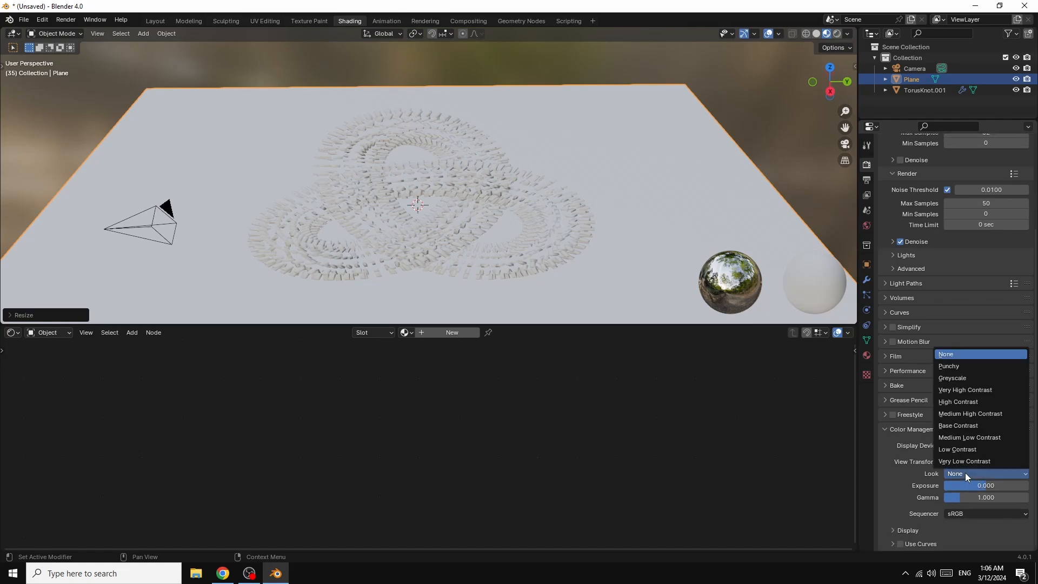
{"action": "left_click", "coordinate": [964, 389]}
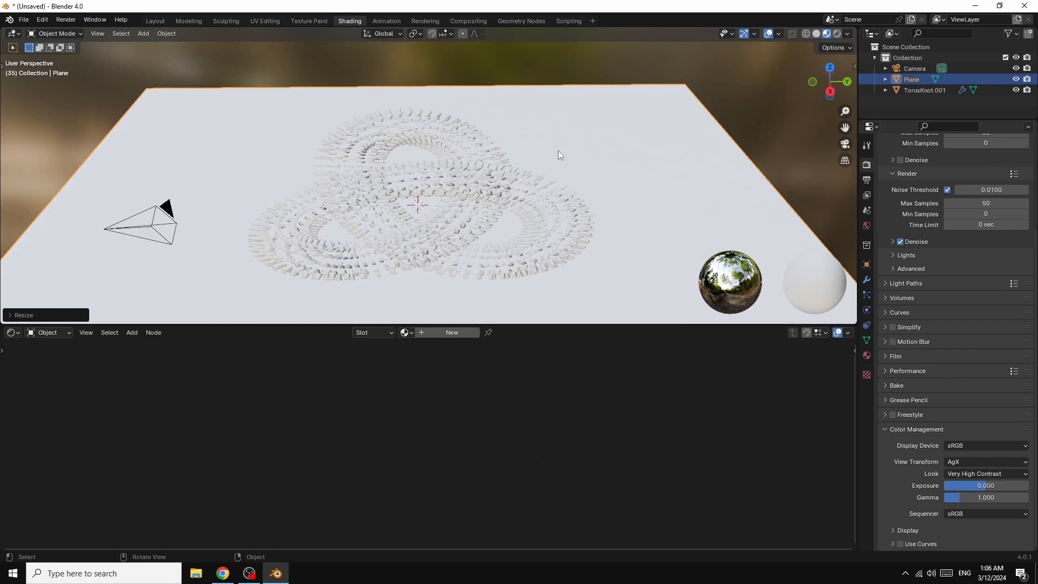
Step: Set the torus knot material's Metallic to 1 and add a Color Ramp node before its Principled BSDF
{"action": "left_click", "coordinate": [438, 169]}
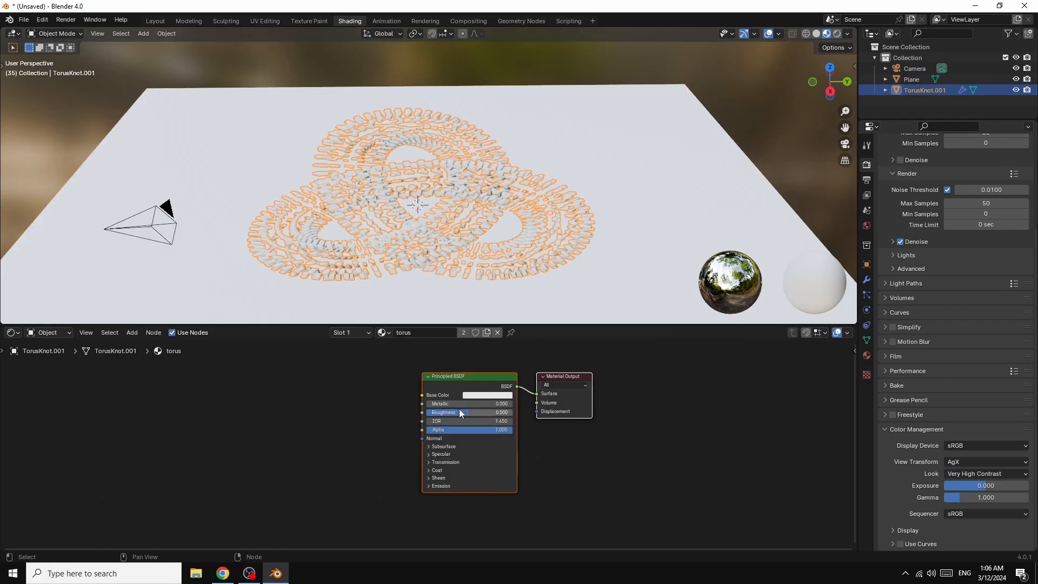
{"action": "left_click_drag", "start_coordinate": [434, 404], "coordinate": [512, 404]}
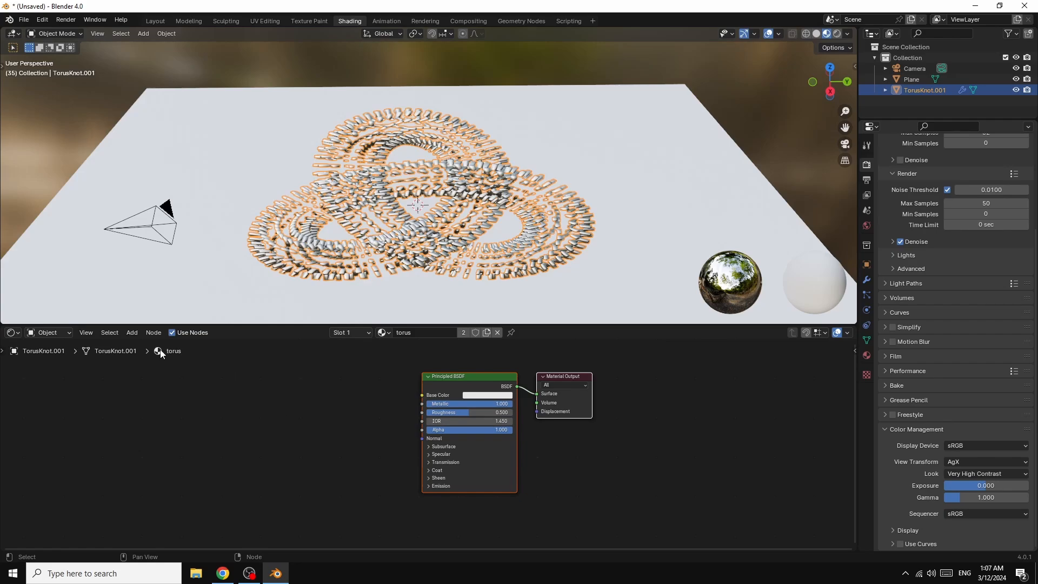
{"action": "left_click", "coordinate": [132, 332]}
{"action": "mouse_move", "coordinate": [154, 382]}
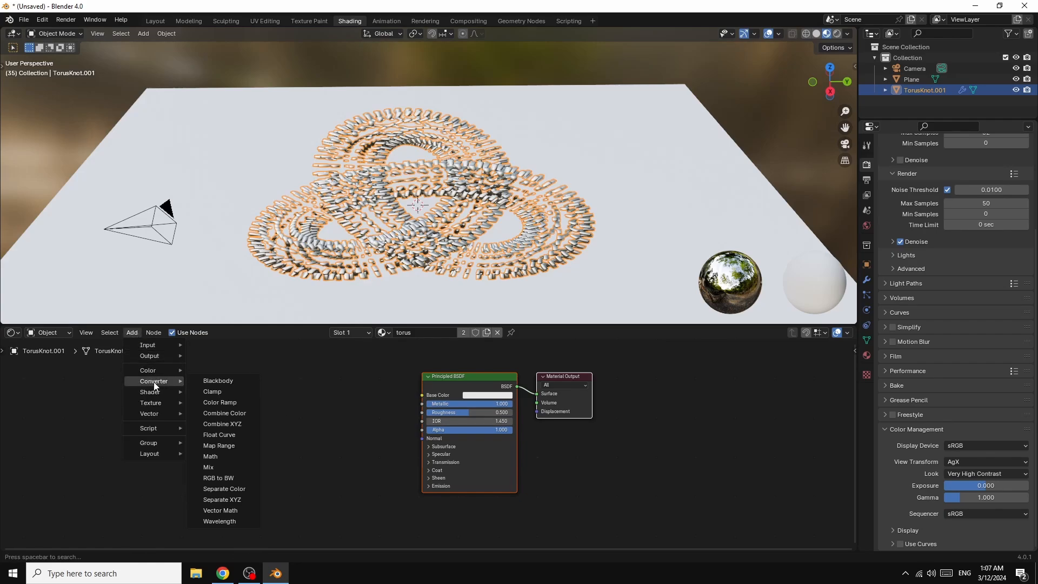
{"action": "left_click", "coordinate": [234, 404]}
{"action": "left_click", "coordinate": [265, 388]}
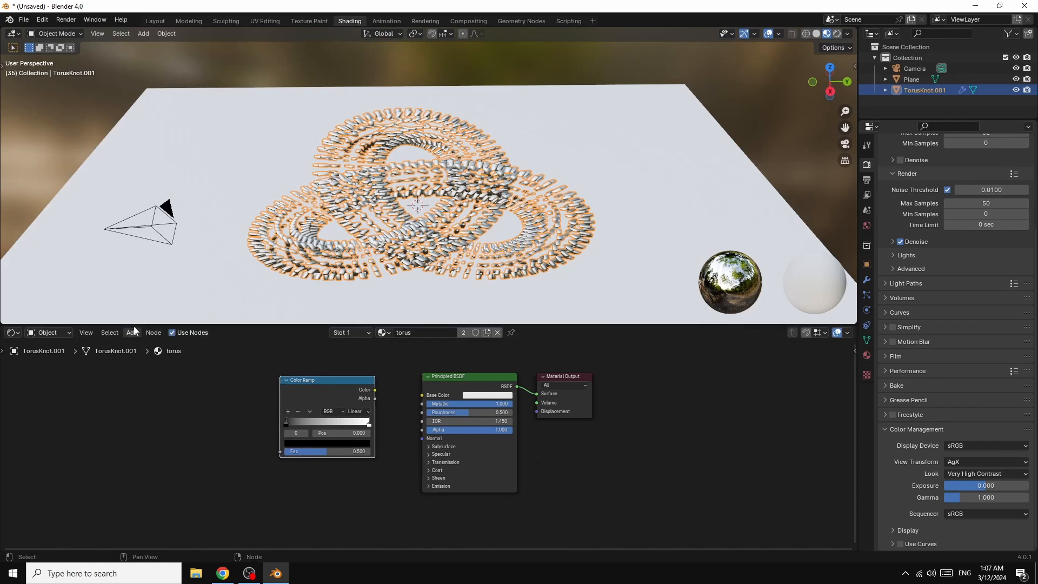
Step: Add a Noise Texture node to the torus material, placed before the Color Ramp
{"action": "left_click", "coordinate": [127, 335]}
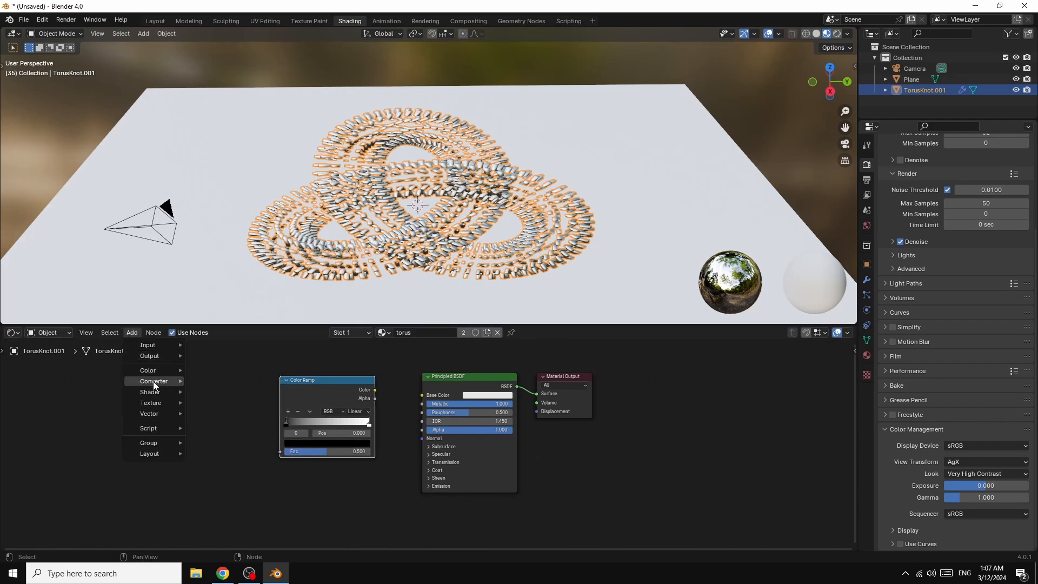
{"action": "left_click", "coordinate": [128, 333]}
{"action": "left_click", "coordinate": [128, 333]}
{"action": "mouse_move", "coordinate": [158, 404]}
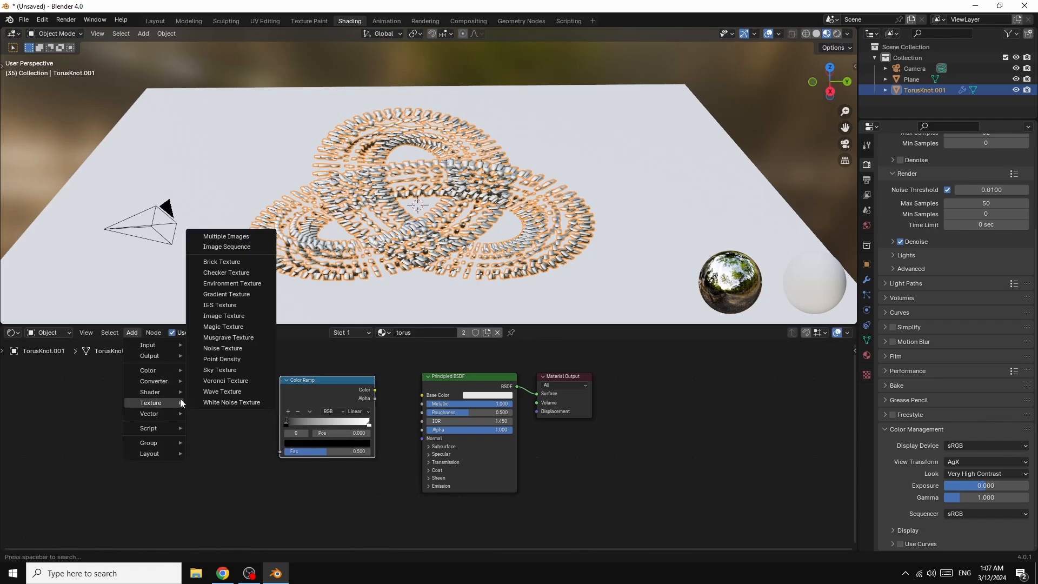
{"action": "left_click", "coordinate": [223, 348]}
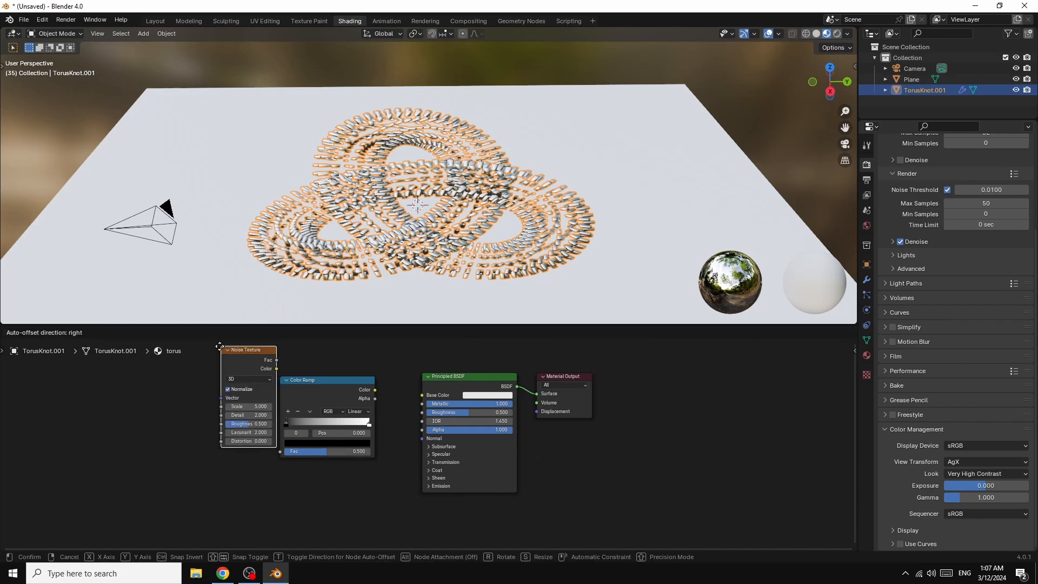
{"action": "left_click", "coordinate": [181, 430]}
Step: Add Texture Coordinate and Mapping nodes to the Noise Texture, with the Object coordinates feeding the Mapping vector
{"action": "key", "text": "ctrl+t"}
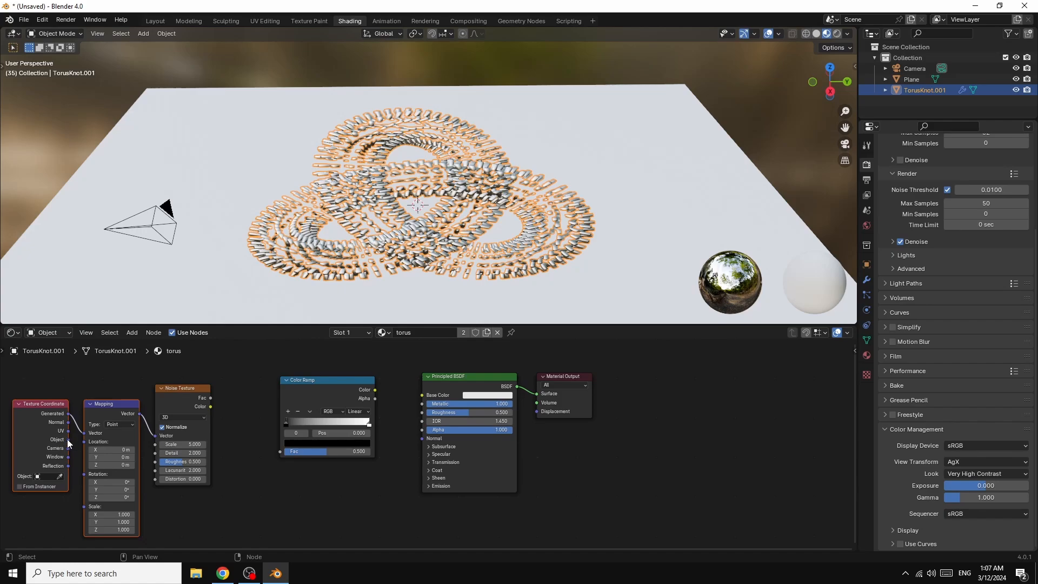
{"action": "left_click_drag", "start_coordinate": [67, 439], "coordinate": [41, 425]}
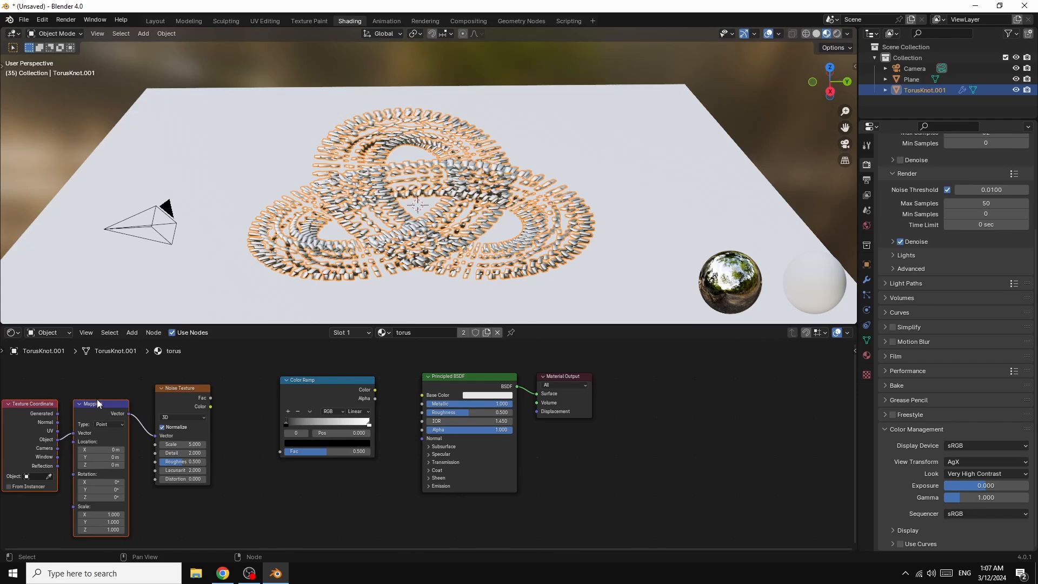
{"action": "left_click_drag", "start_coordinate": [96, 402], "coordinate": [99, 396]}
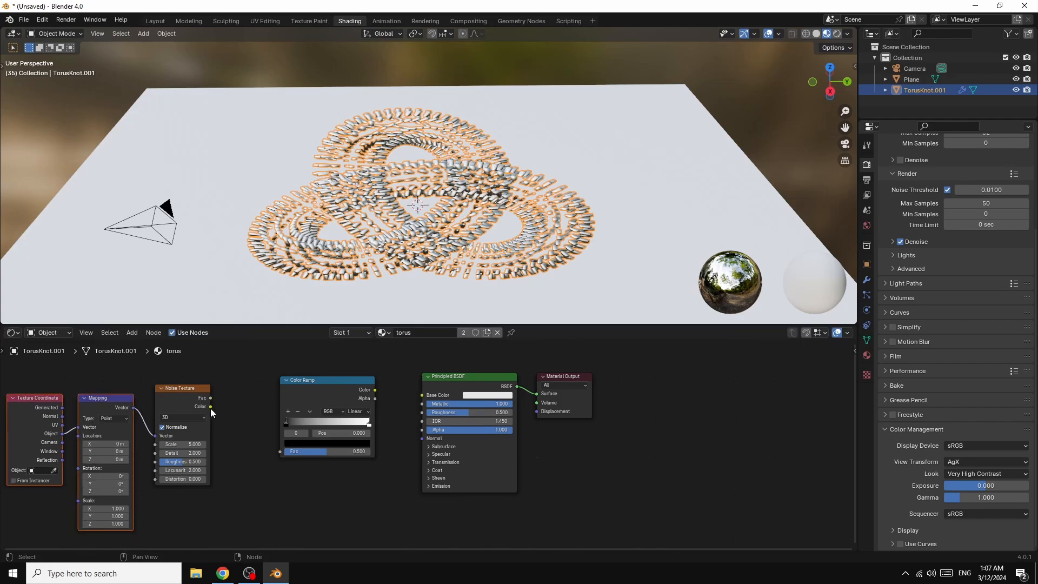
Step: Connect the Noise Texture's Color to the Color Ramp's Fac, and the ramp's Color to the Principled BSDF's Base Color
{"action": "left_click_drag", "start_coordinate": [210, 406], "coordinate": [281, 451]}
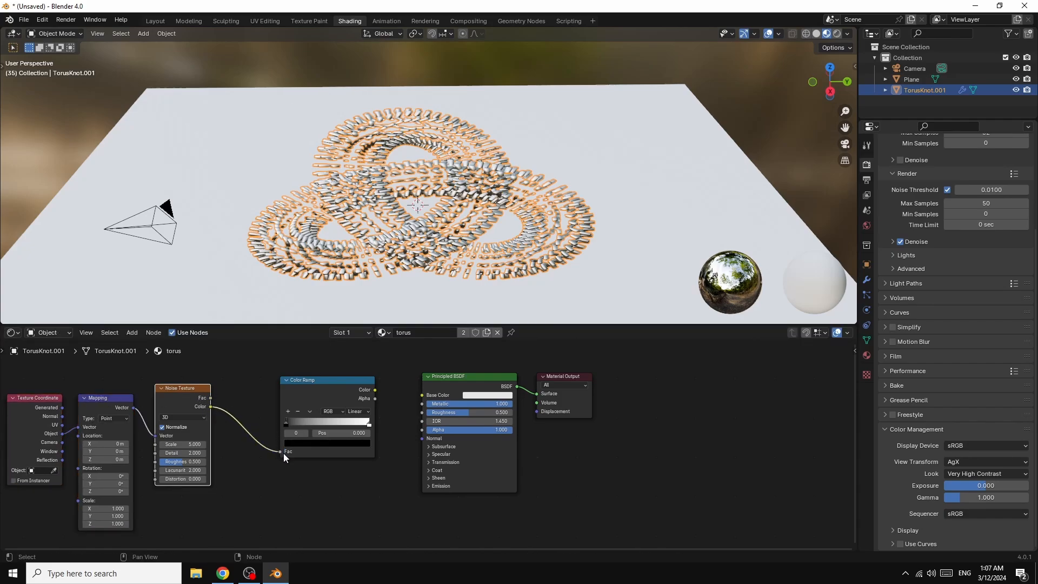
{"action": "left_click_drag", "start_coordinate": [375, 389], "coordinate": [422, 396]}
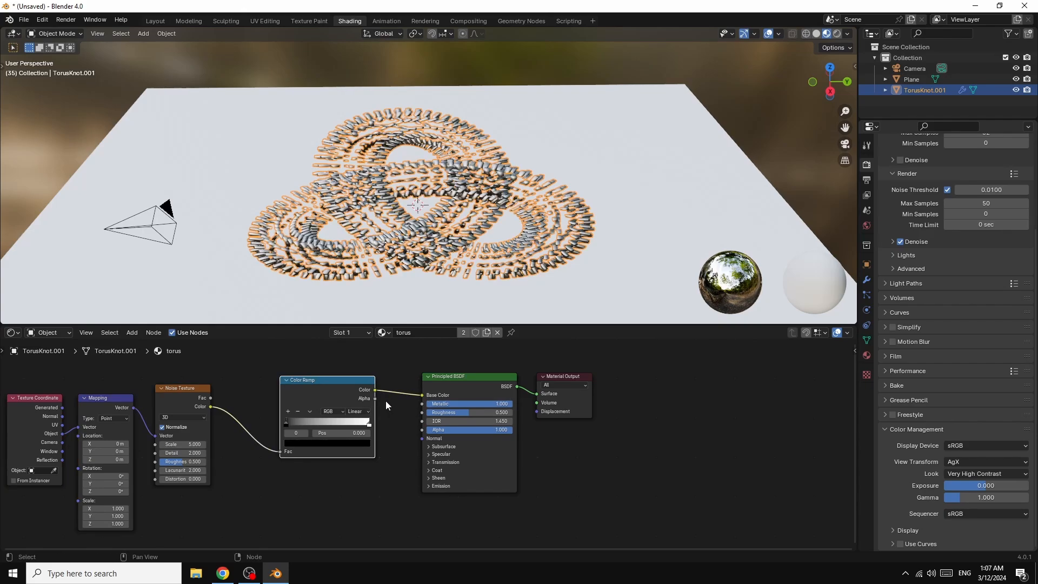
Step: Set the Color Ramp's first stop to pink at about 0.336 and its second stop to blue at about 0.845
{"action": "left_click_drag", "start_coordinate": [286, 423], "coordinate": [355, 424]}
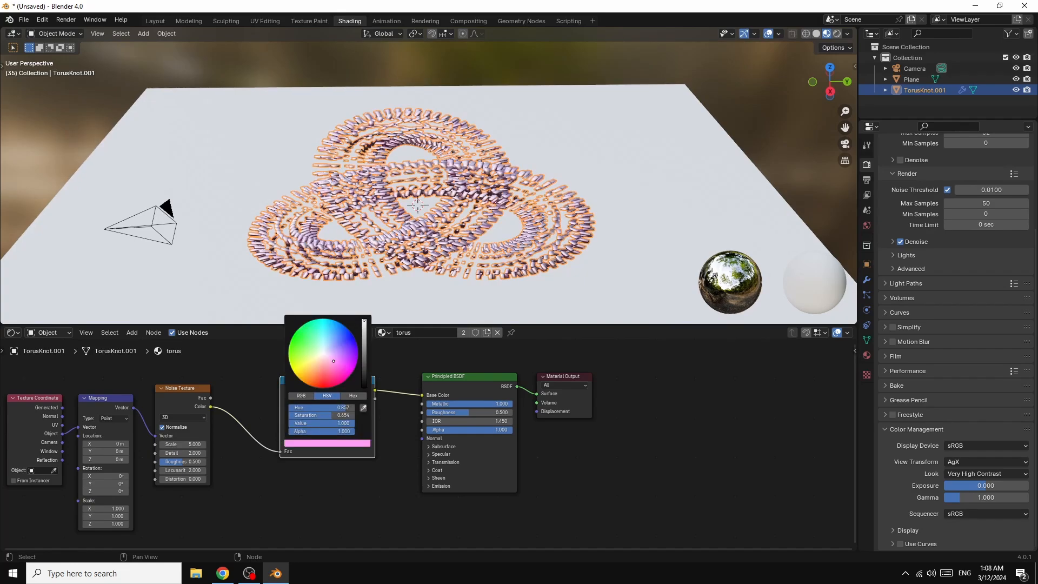
{"action": "left_click_drag", "start_coordinate": [333, 361], "coordinate": [332, 360]}
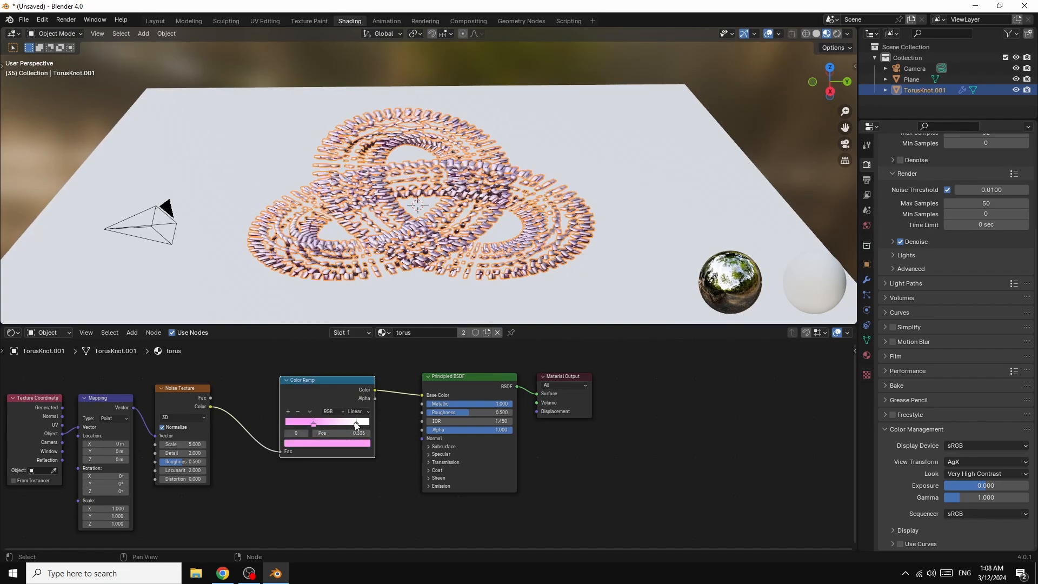
{"action": "left_click", "coordinate": [354, 426]}
{"action": "left_click", "coordinate": [347, 444]}
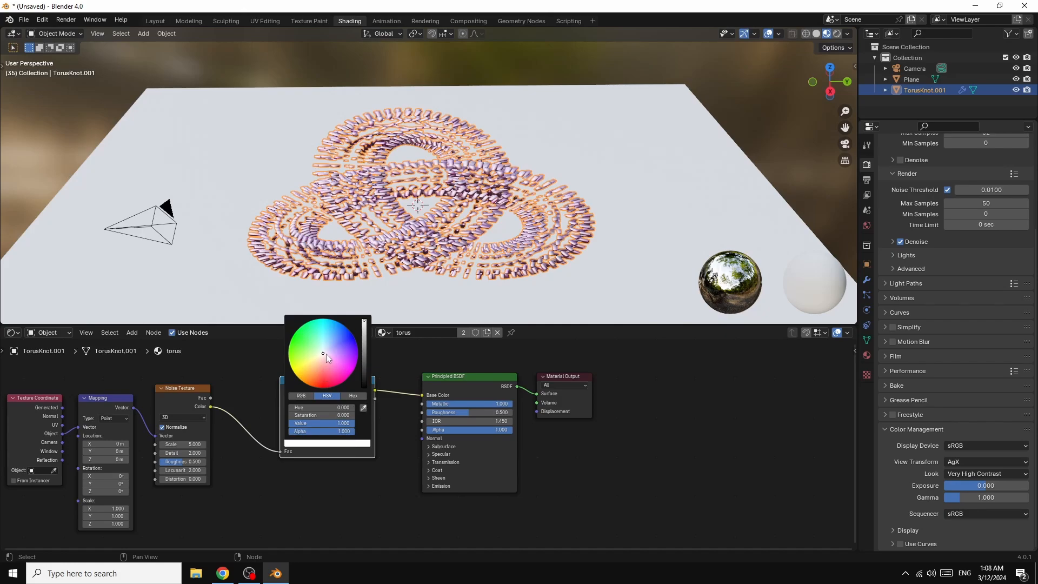
{"action": "left_click_drag", "start_coordinate": [326, 352], "coordinate": [336, 334]}
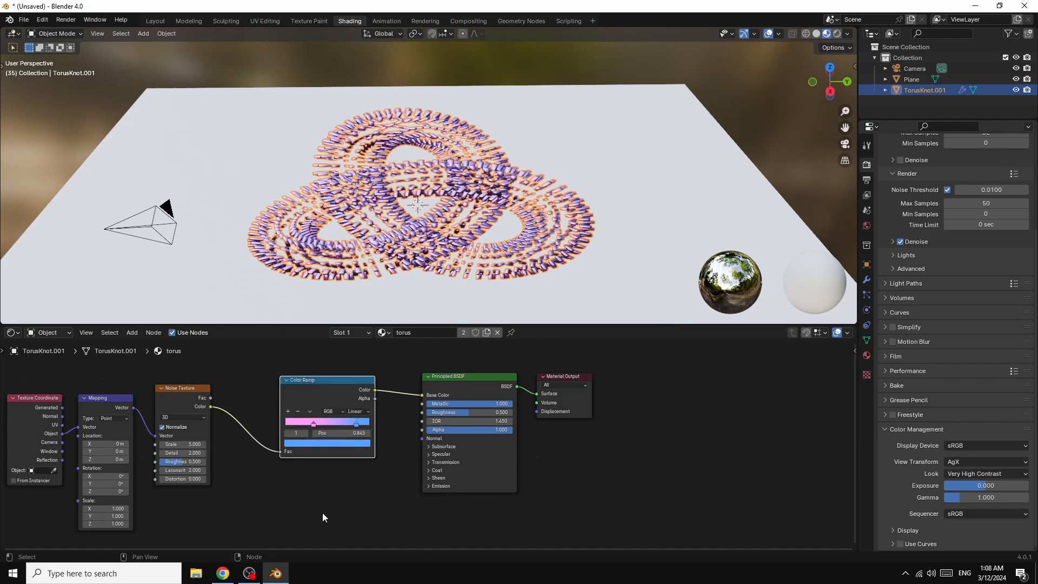
Step: Refine the Color Ramp with the blue stop closer to a paler pink stop, and set the torus material's Roughness to 0.1
{"action": "left_click_drag", "start_coordinate": [356, 423], "coordinate": [342, 420]}
{"action": "left_click", "coordinate": [300, 423]}
{"action": "left_click", "coordinate": [312, 443]}
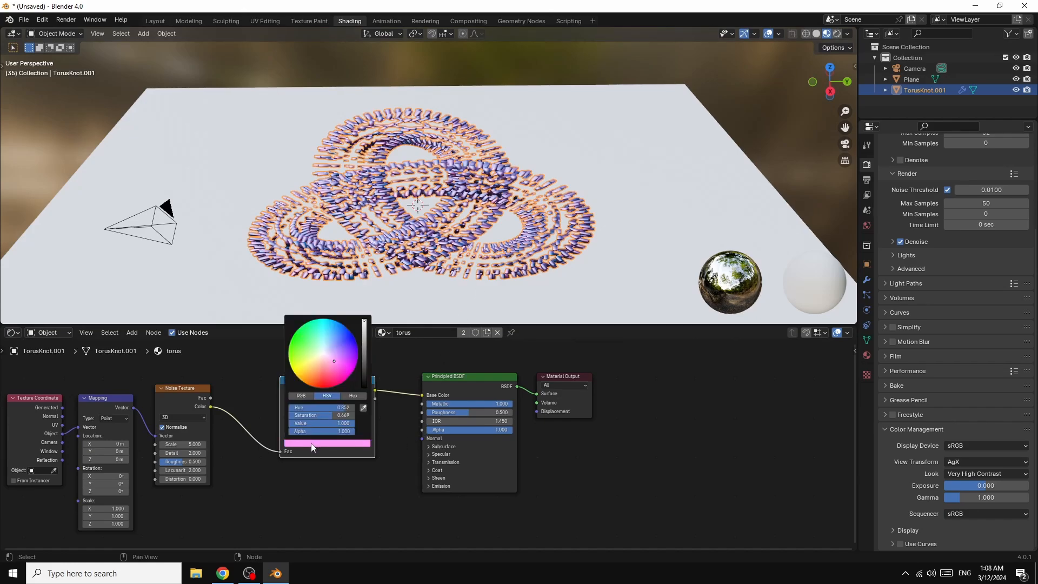
{"action": "left_click_drag", "start_coordinate": [334, 360], "coordinate": [329, 358]}
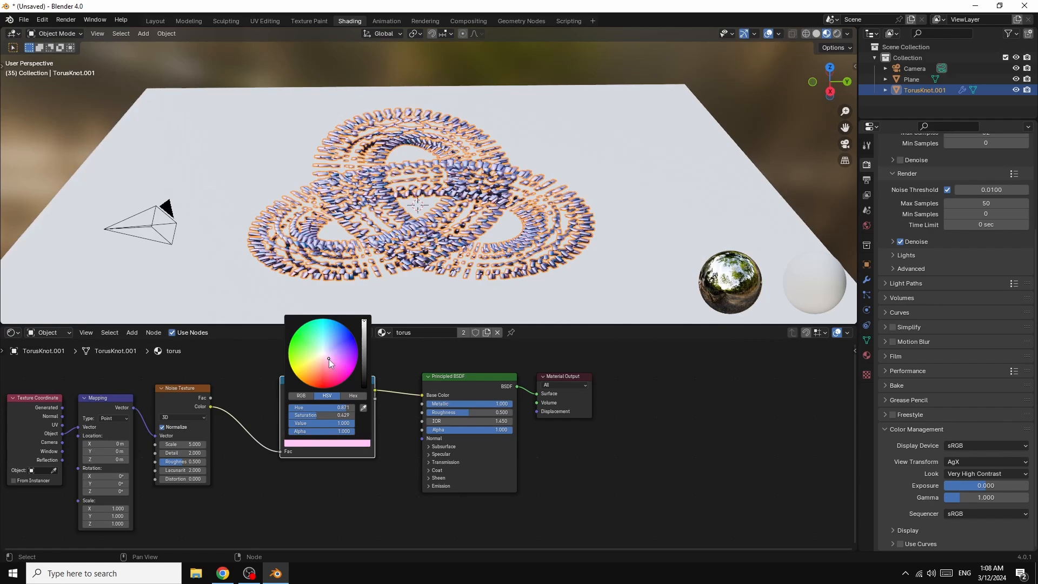
{"action": "left_click_drag", "start_coordinate": [464, 413], "coordinate": [435, 414]}
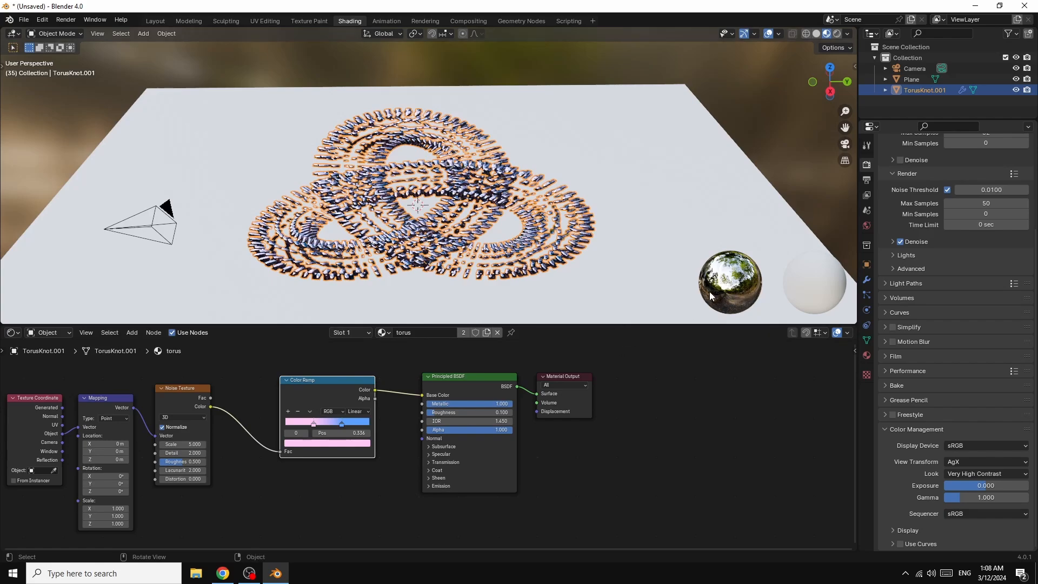
Step: Give the floor plane a new material with Metallic 1 and a reddish-pink base color
{"action": "left_click", "coordinate": [598, 281]}
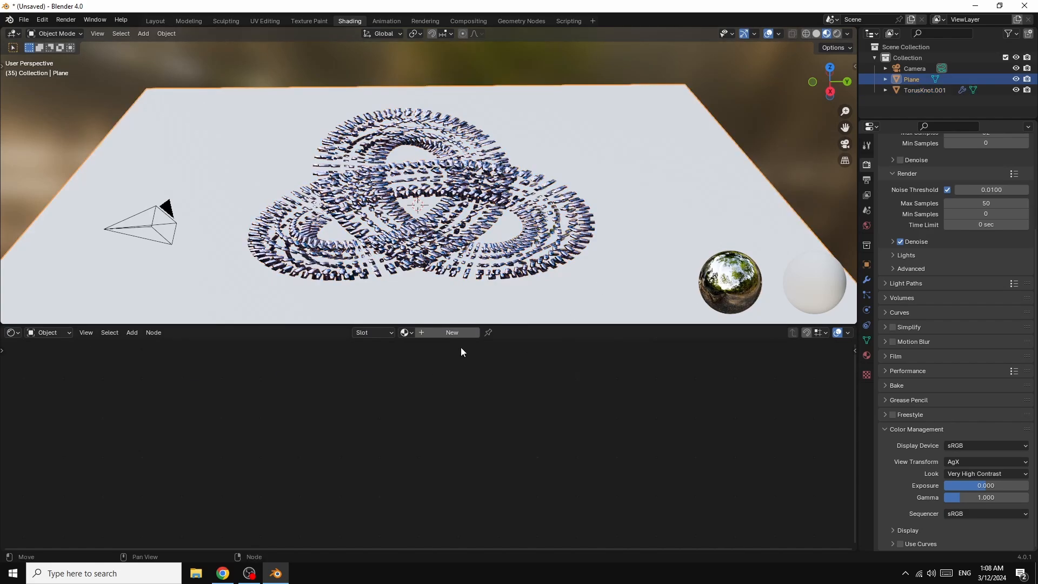
{"action": "left_click", "coordinate": [454, 333]}
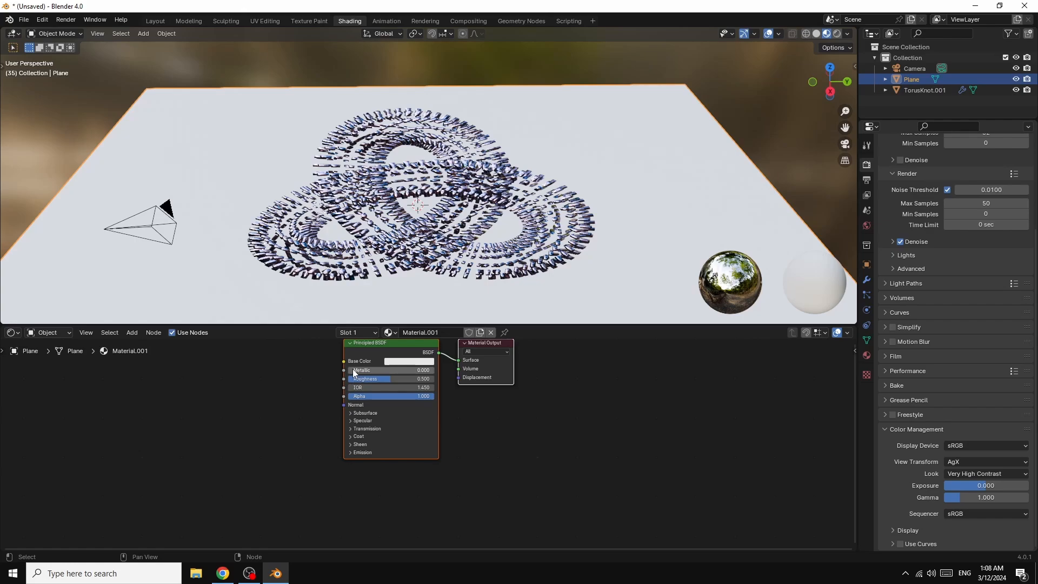
{"action": "left_click_drag", "start_coordinate": [353, 369], "coordinate": [433, 370]}
{"action": "left_click", "coordinate": [407, 362]}
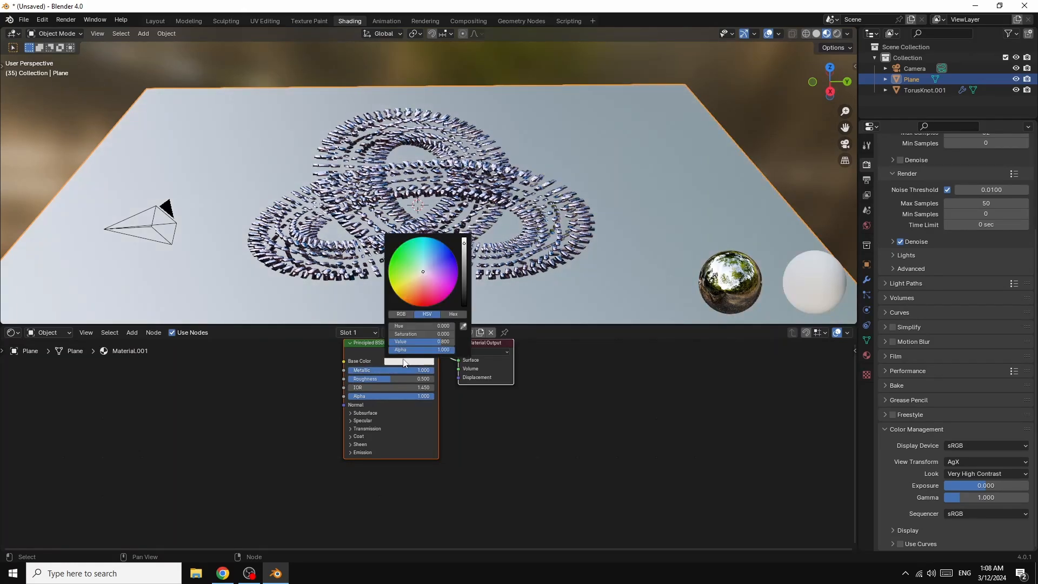
{"action": "left_click_drag", "start_coordinate": [422, 271], "coordinate": [429, 286]}
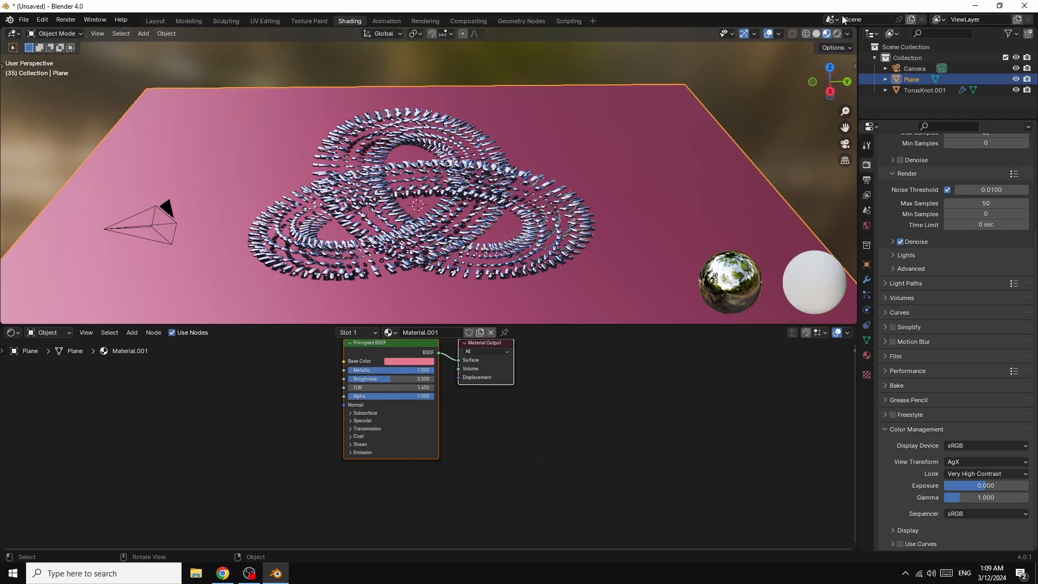
Step: Show the scene in rendered shading through the camera and lock the camera to the view
{"action": "left_click", "coordinate": [838, 33]}
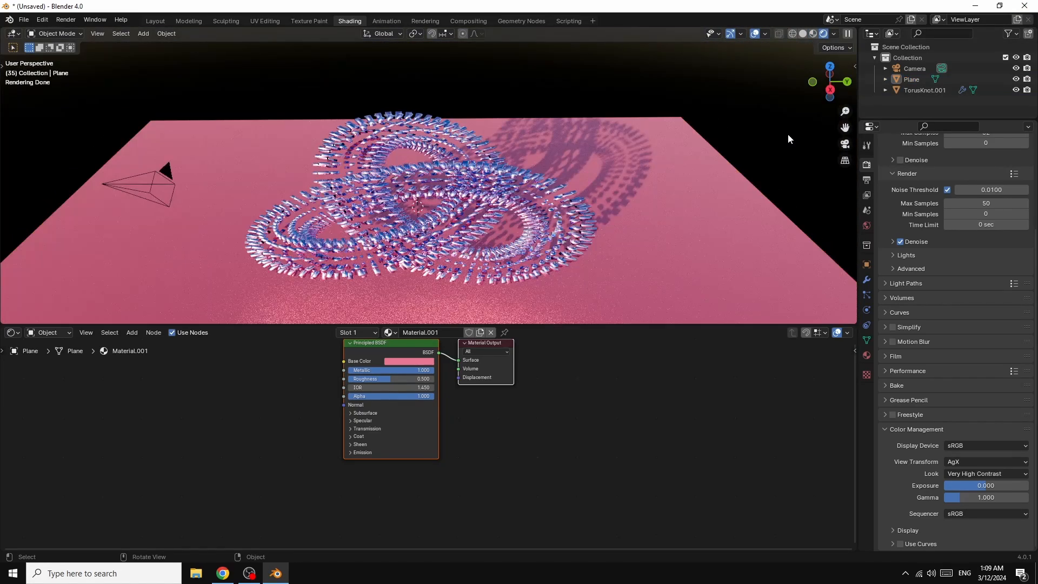
{"action": "key", "text": "KP_0"}
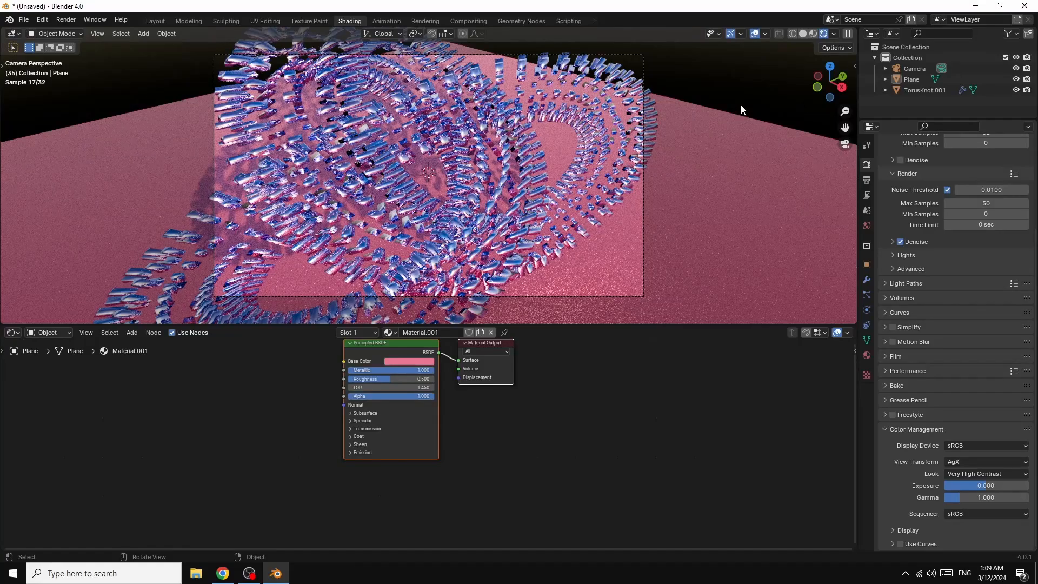
{"action": "key", "text": "n"}
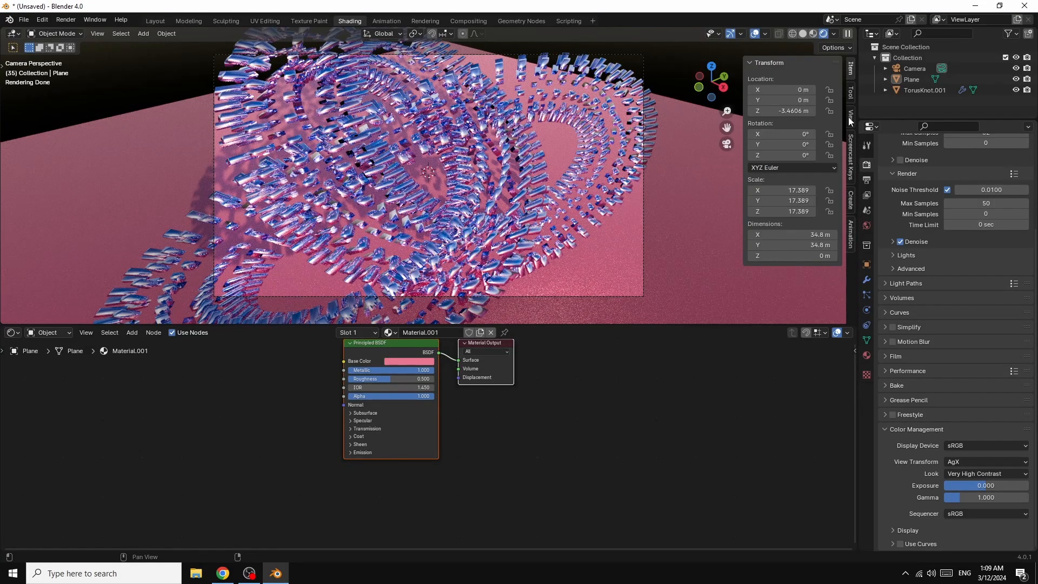
{"action": "left_click", "coordinate": [851, 117]}
{"action": "left_click", "coordinate": [790, 198]}
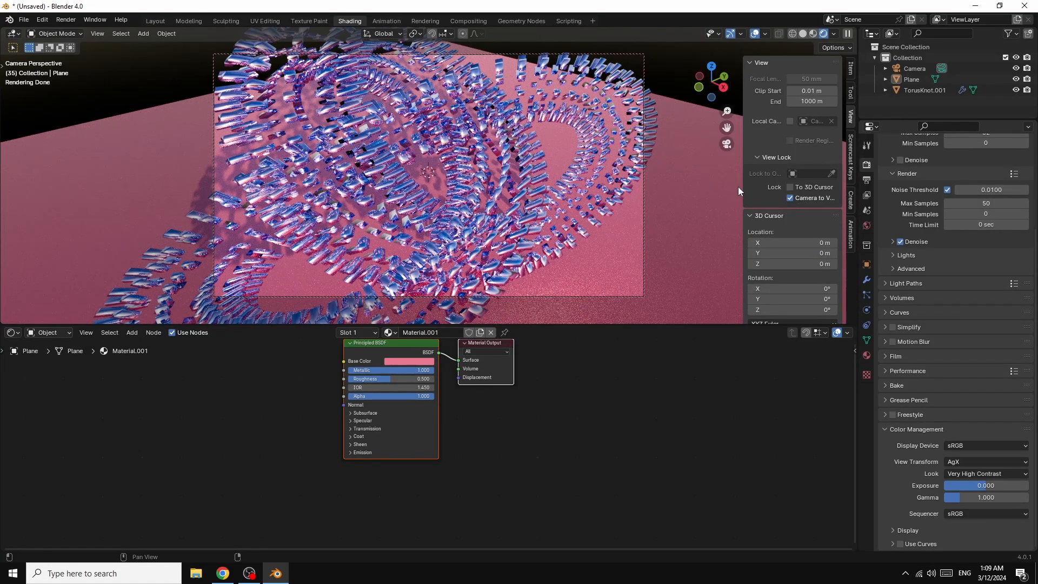
{"action": "key", "text": "n"}
Step: Move the camera back and orbit it to frame the whole torus knot from the front and above
{"action": "left_click_drag", "start_coordinate": [842, 89], "coordinate": [742, 162]}
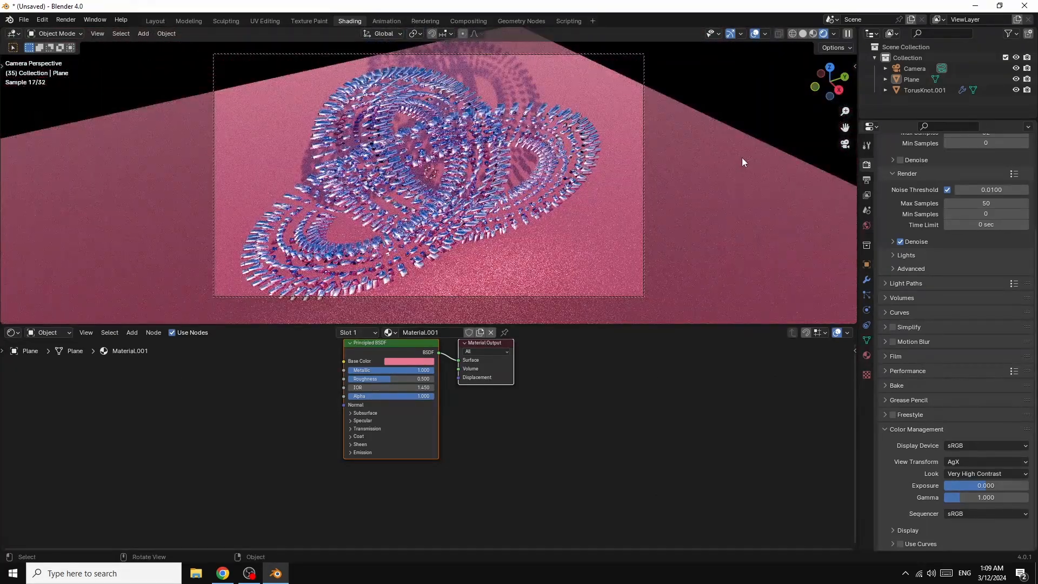
{"action": "scroll", "coordinate": [741, 157], "scroll_direction": "down", "scroll_amount": 1}
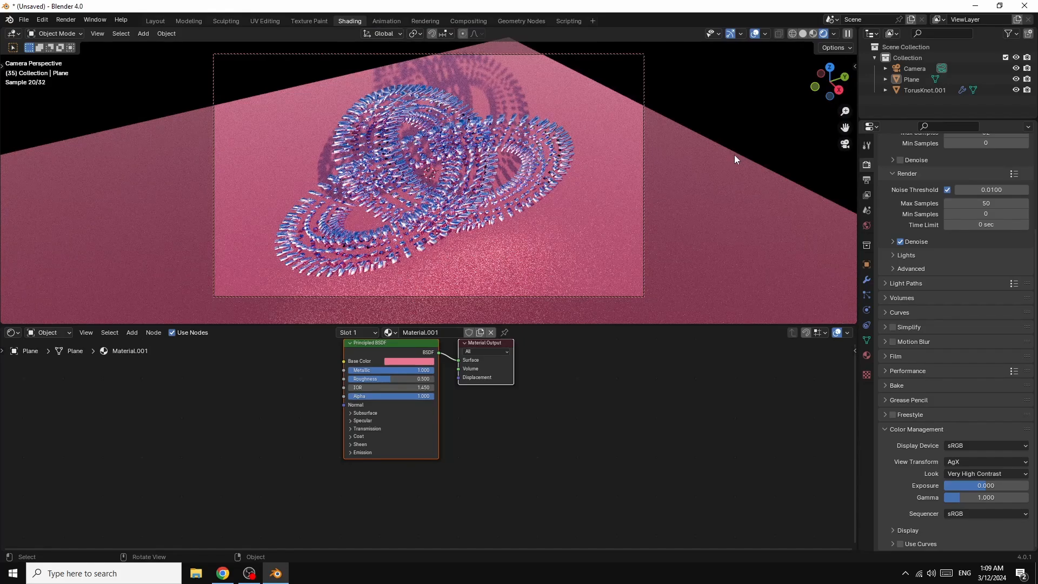
{"action": "left_click_drag", "start_coordinate": [839, 93], "coordinate": [815, 121]}
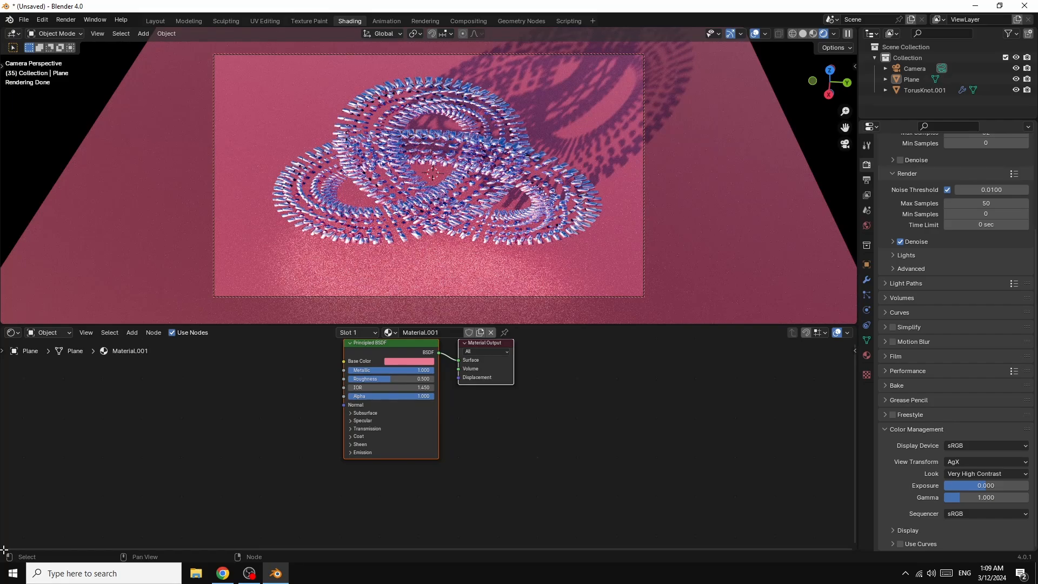
Step: Split a strip off the bottom of the shader editor and turn it into a Timeline
{"action": "left_click_drag", "start_coordinate": [2, 541], "coordinate": [12, 501]}
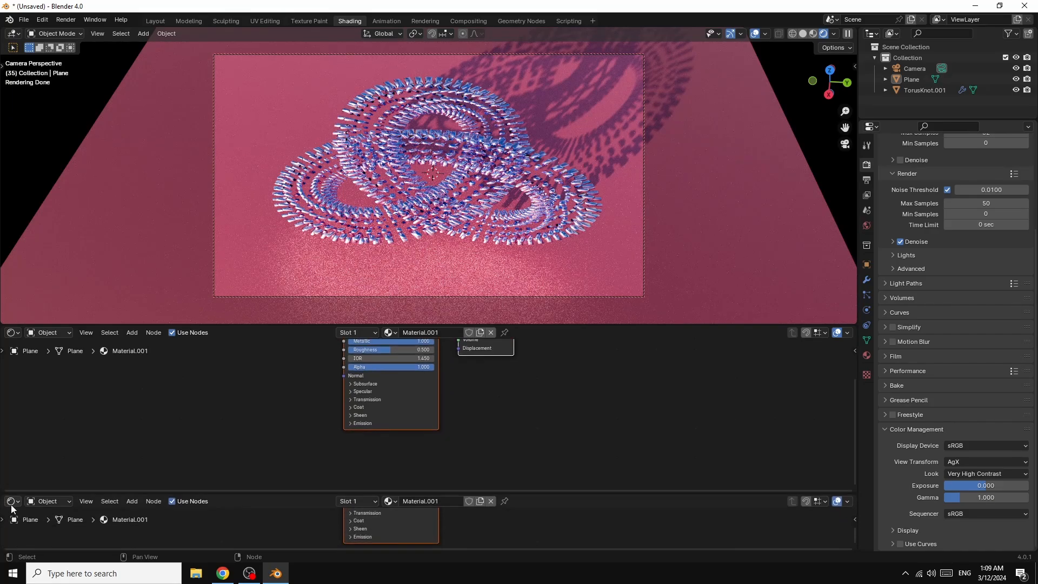
{"action": "left_click", "coordinate": [13, 501]}
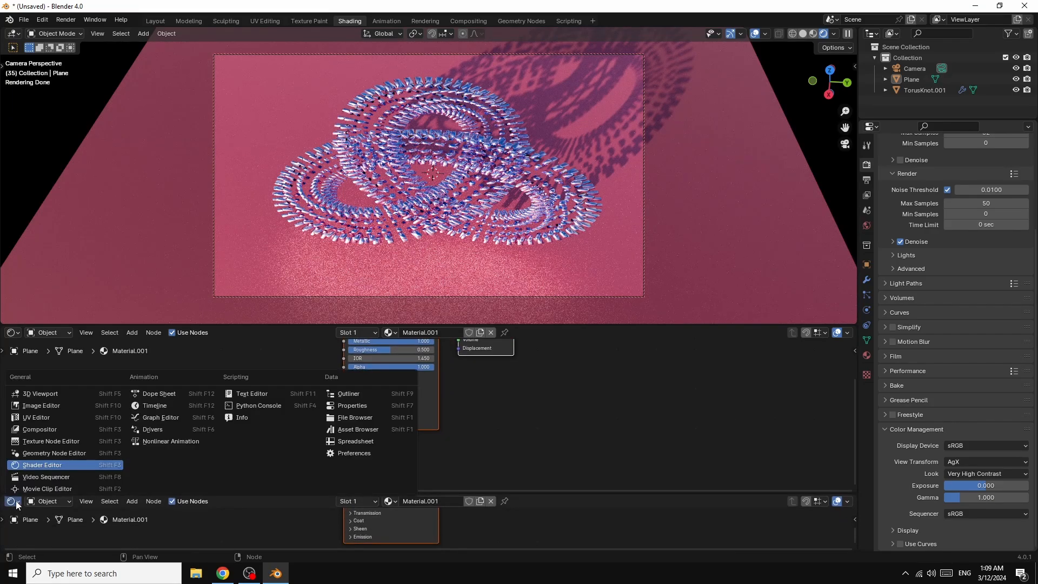
{"action": "left_click", "coordinate": [155, 406]}
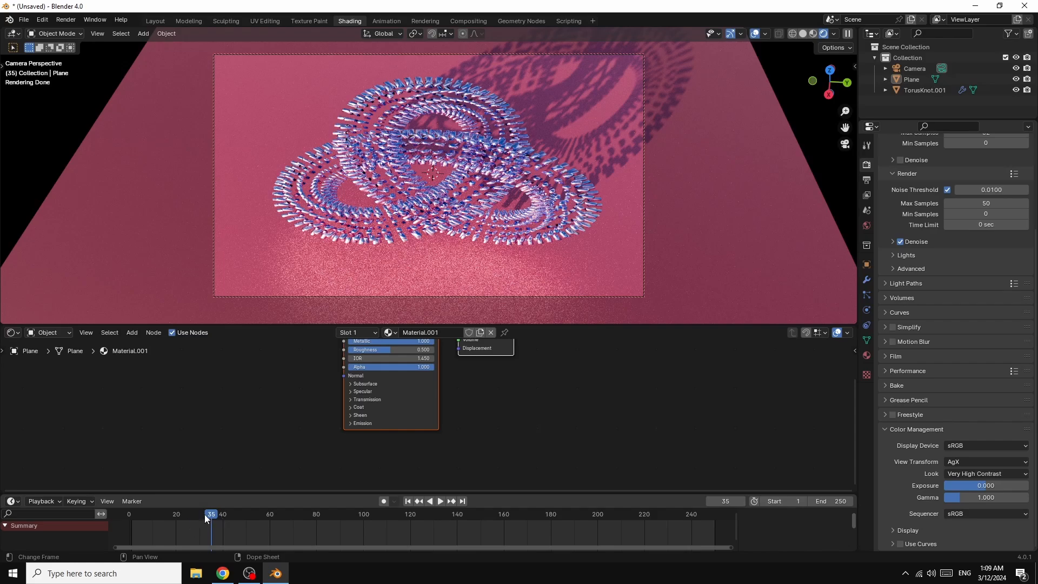
Step: Preview the animation in the rendered view and move the playhead to about frame 184
{"action": "key", "text": "space"}
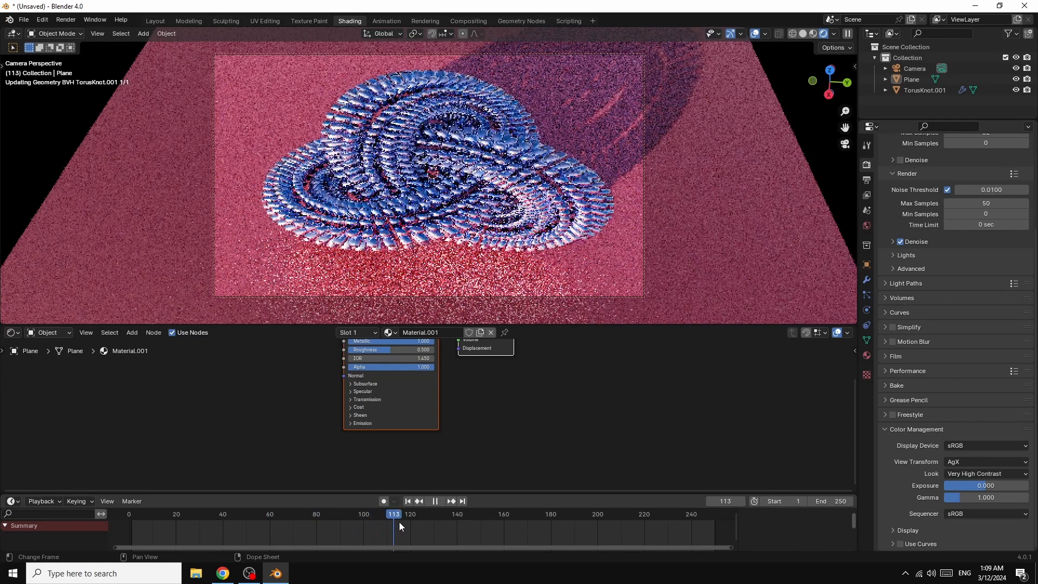
{"action": "left_click_drag", "start_coordinate": [399, 522], "coordinate": [555, 531]}
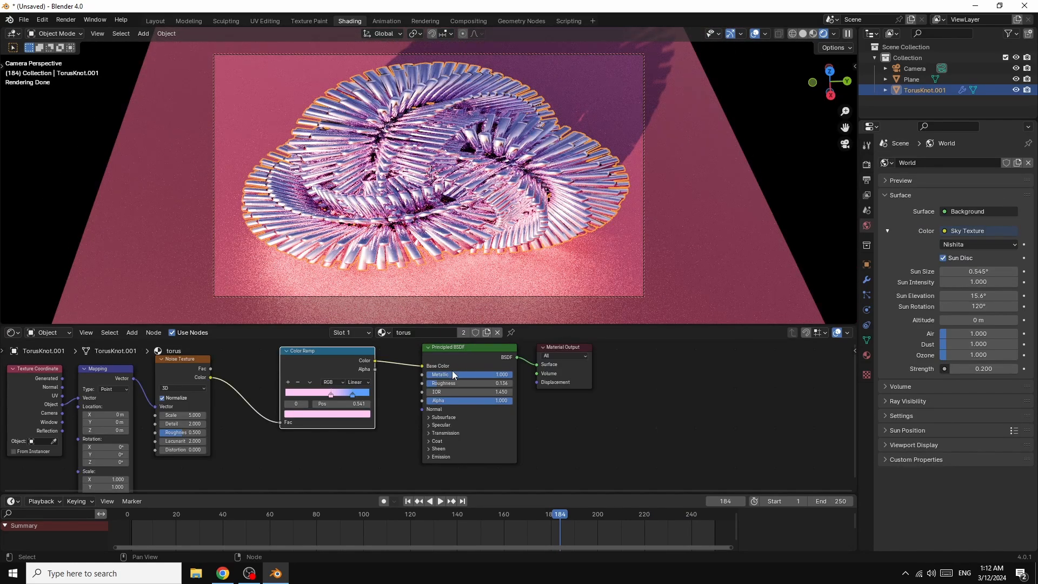
Step: Set the torus knot material's roughness to 0.073 and lower the roughness of the floor plane's material
{"action": "left_click_drag", "start_coordinate": [433, 386], "coordinate": [427, 385]}
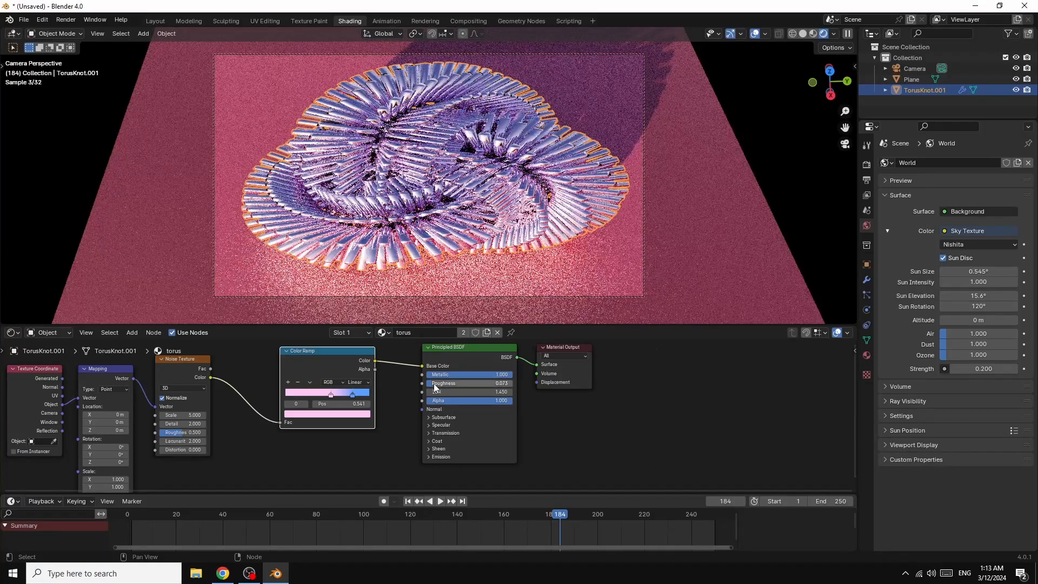
{"action": "left_click", "coordinate": [563, 302]}
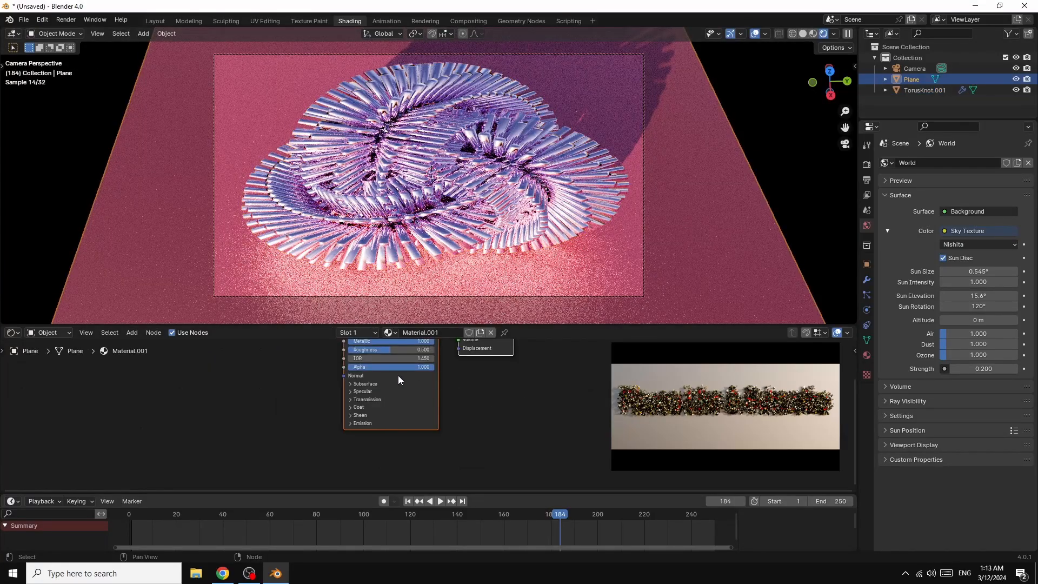
{"action": "left_click_drag", "start_coordinate": [384, 352], "coordinate": [362, 350]}
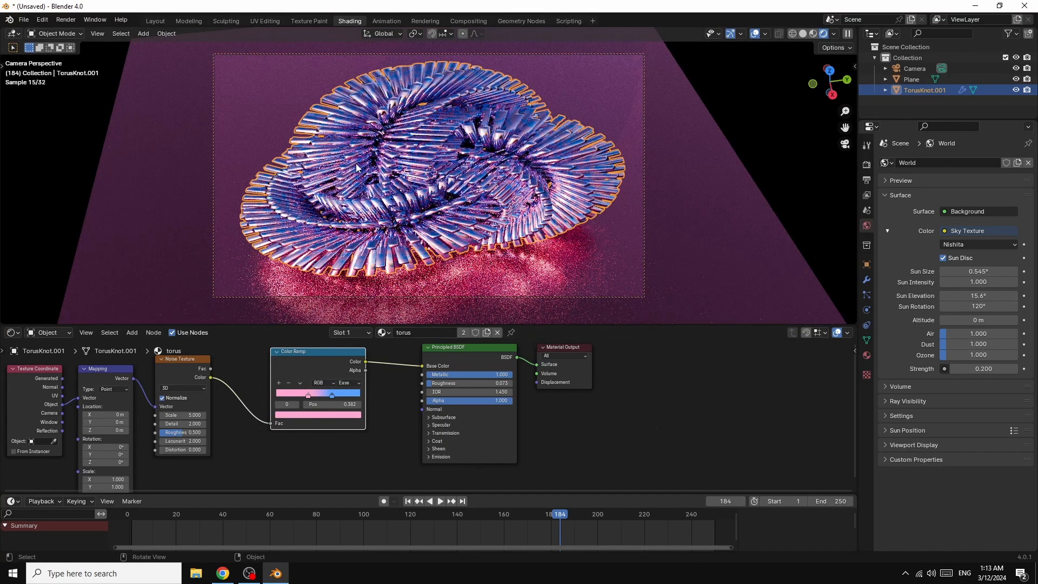
Step: Render a still image of the current frame, examine the whole picture and close the render window
{"action": "left_click", "coordinate": [65, 20]}
{"action": "left_click", "coordinate": [80, 32]}
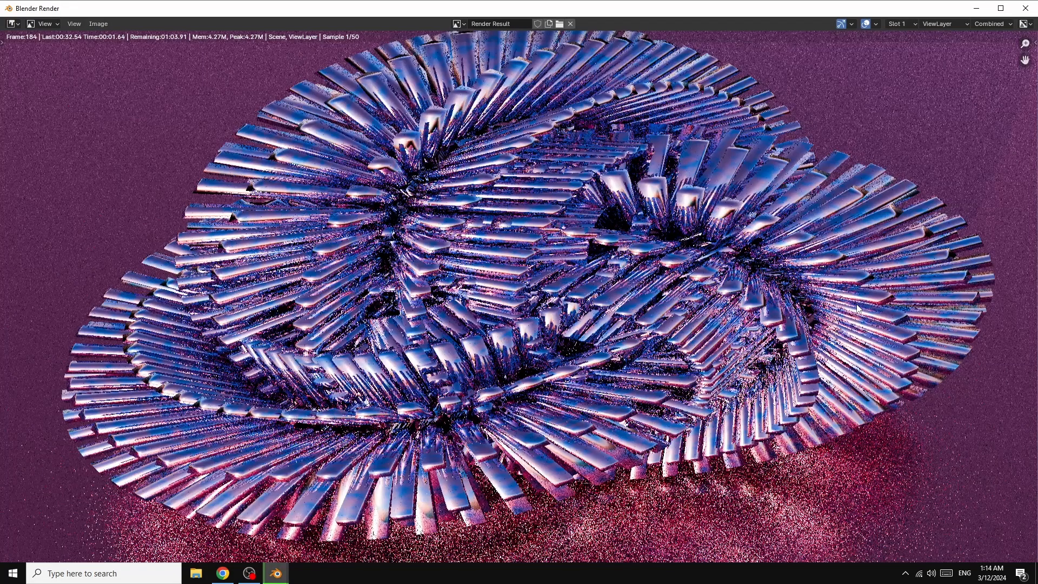
{"action": "scroll", "coordinate": [923, 247], "scroll_direction": "down", "scroll_amount": 2}
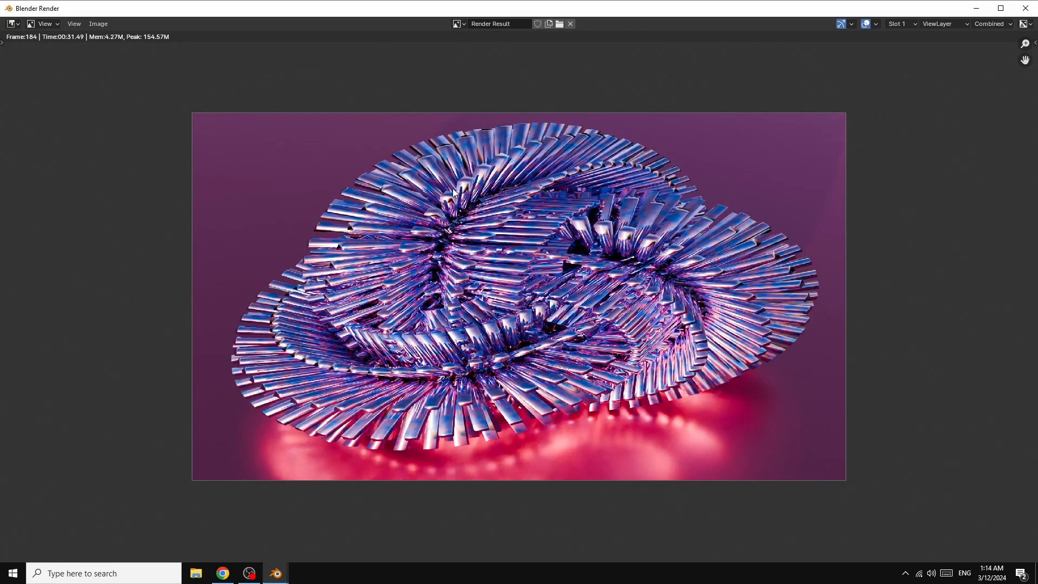
{"action": "left_click", "coordinate": [98, 24]}
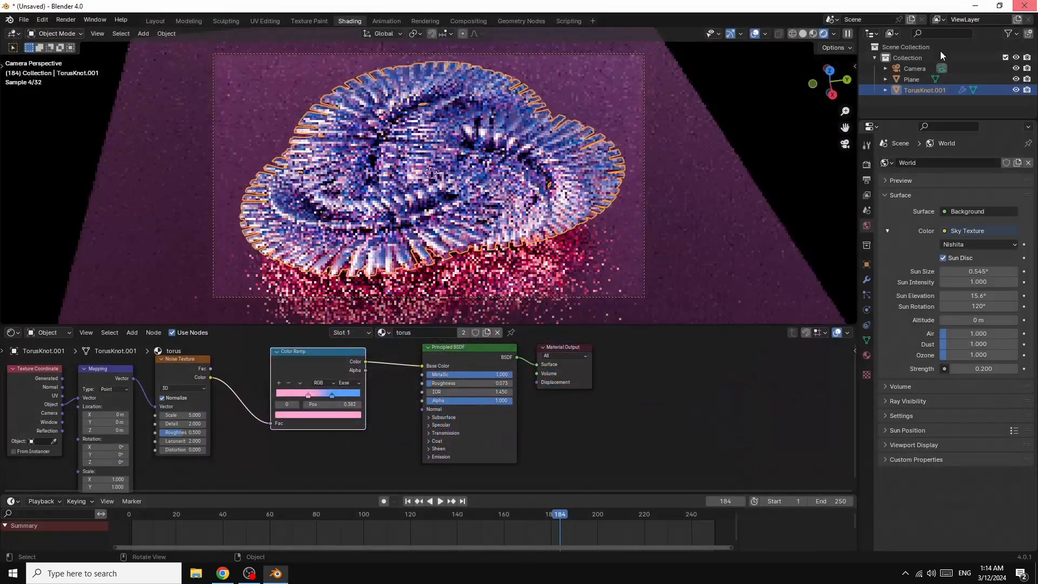
{"action": "left_click", "coordinate": [1025, 8]}
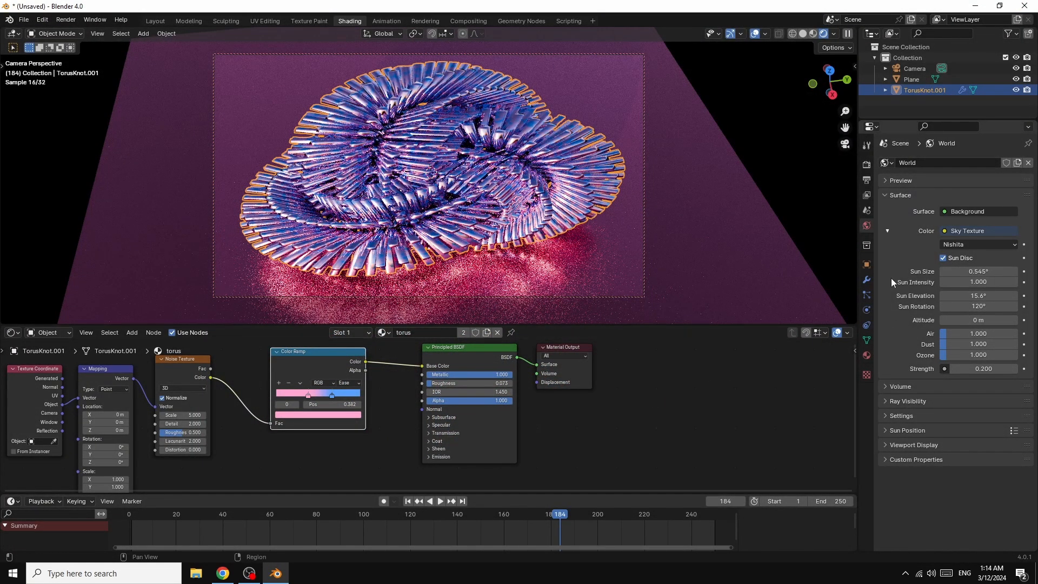
Step: Set the render output's file format to FFmpeg Video
{"action": "left_click", "coordinate": [866, 179]}
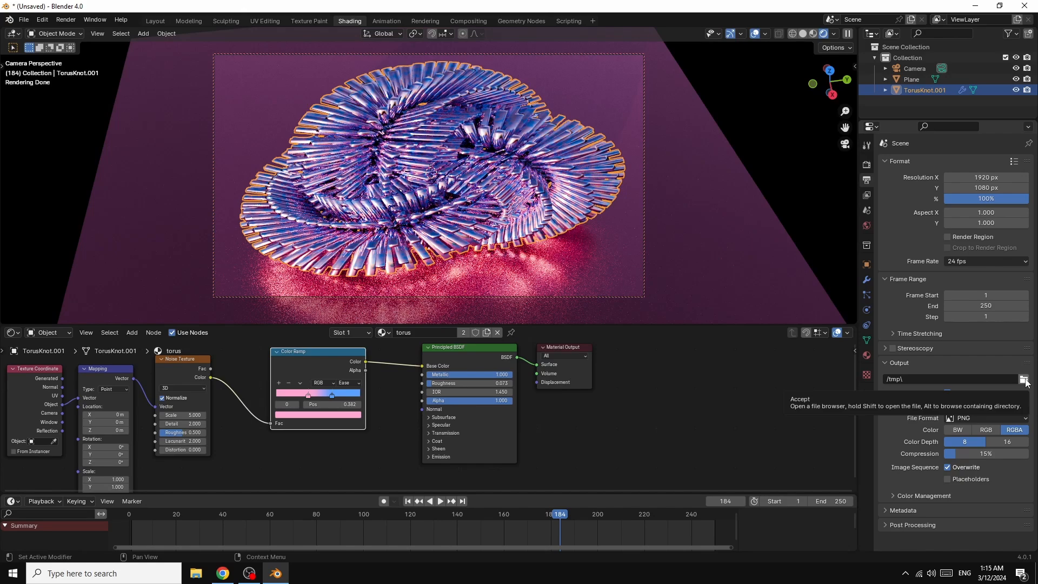
{"action": "left_click", "coordinate": [977, 419]}
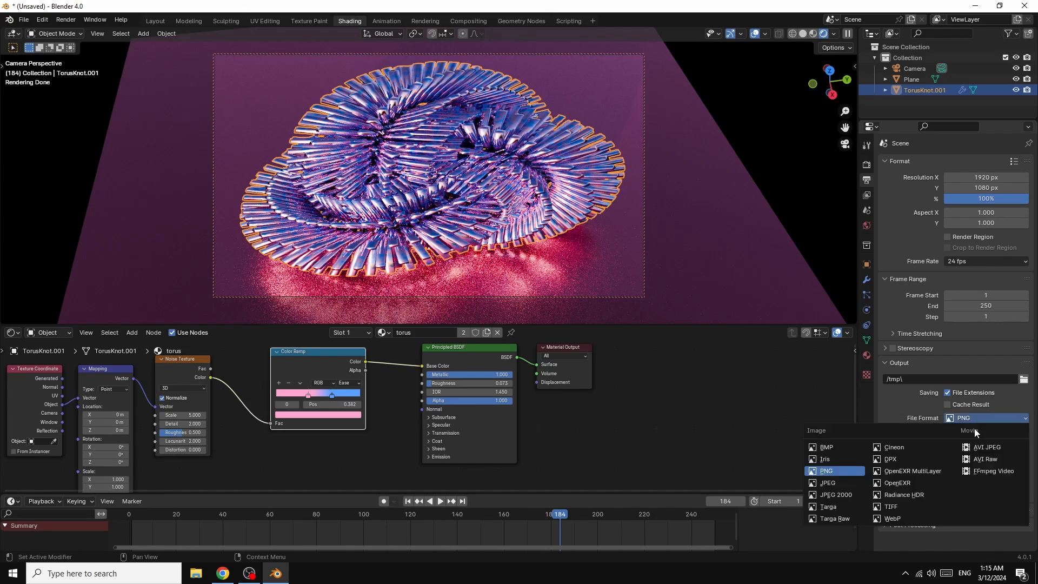
{"action": "left_click", "coordinate": [987, 470]}
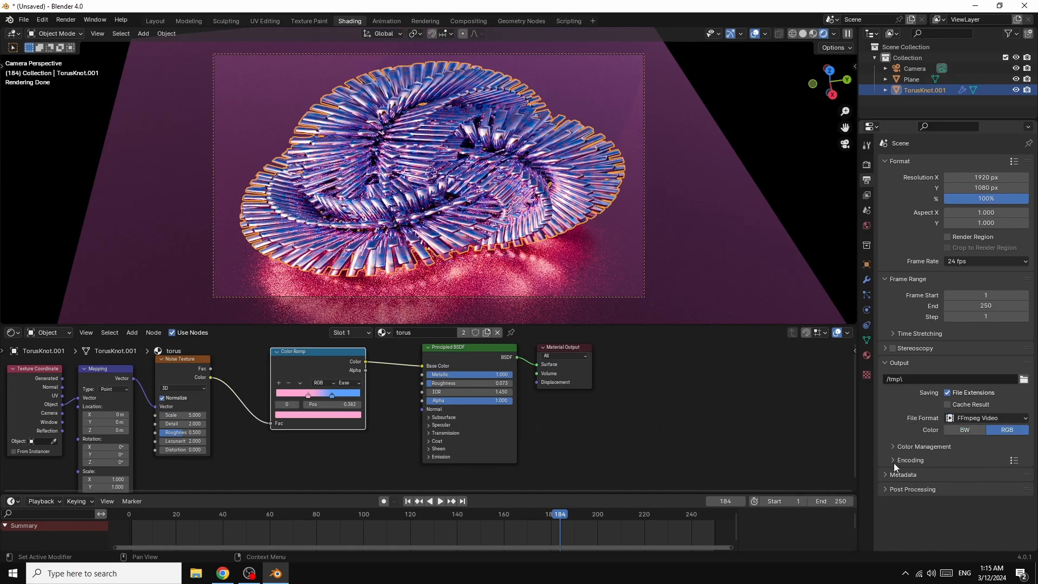
Step: Configure the video encoding with an MPEG-4 container and High Quality output
{"action": "left_click", "coordinate": [894, 460]}
{"action": "left_click", "coordinate": [975, 477]}
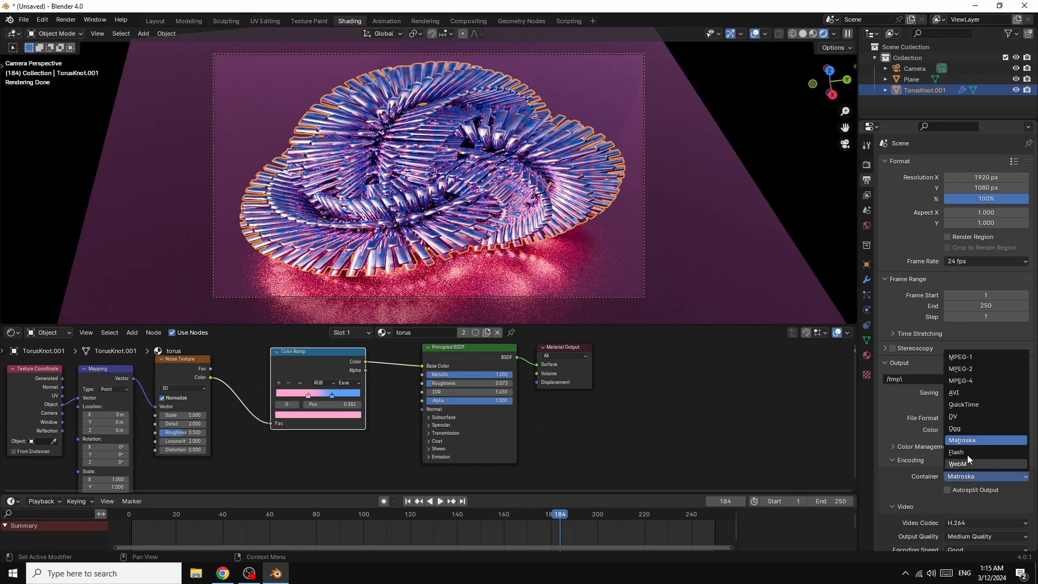
{"action": "left_click", "coordinate": [968, 379]}
{"action": "left_click", "coordinate": [970, 535]}
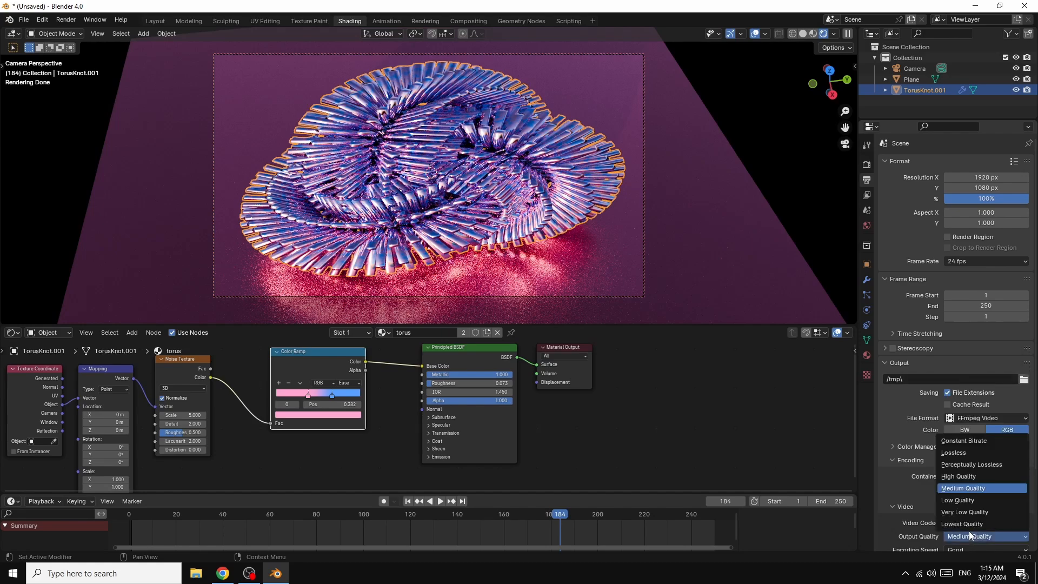
{"action": "left_click", "coordinate": [955, 474]}
{"action": "scroll", "coordinate": [988, 490], "scroll_direction": "down", "scroll_amount": 2}
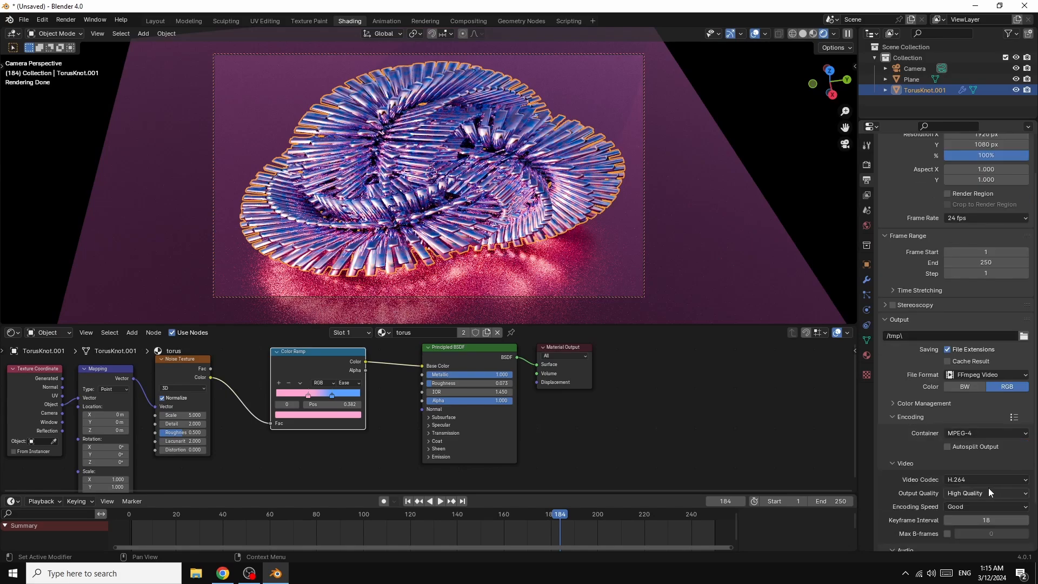
Step: Show the scene in Material Preview shading and play the torus knot animation
{"action": "left_click", "coordinate": [66, 21]}
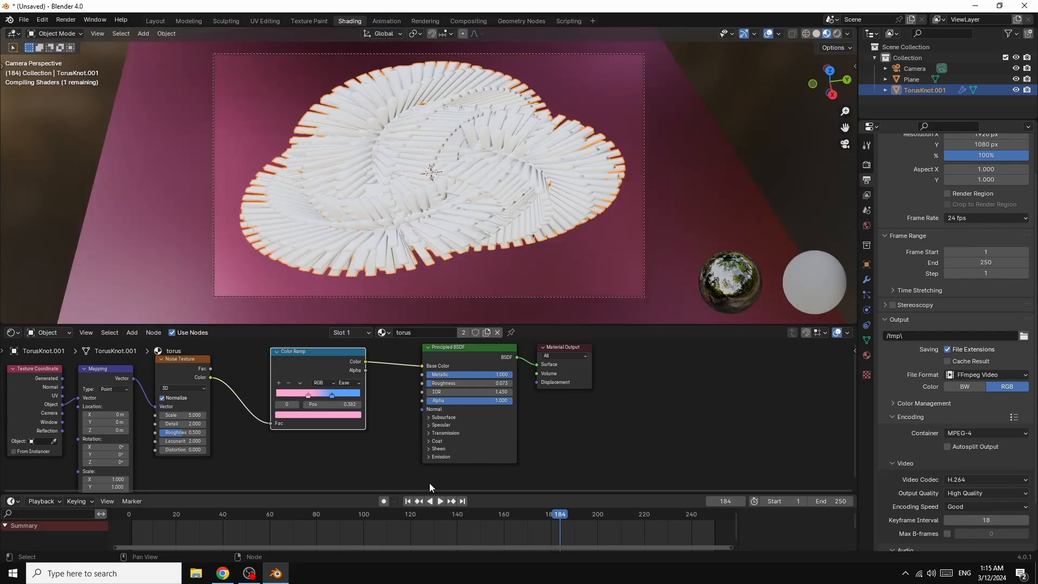
{"action": "left_click", "coordinate": [439, 501]}
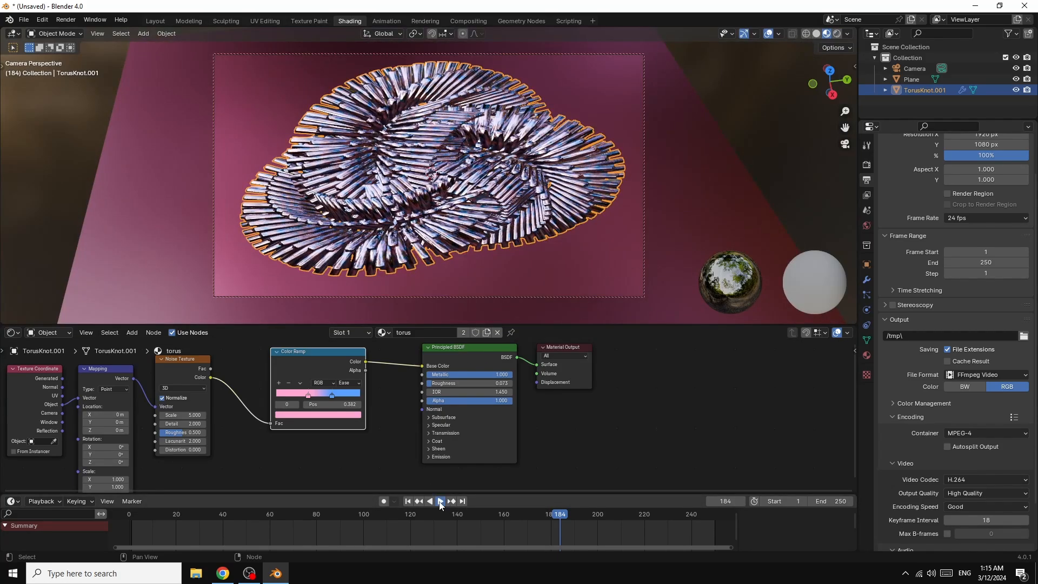